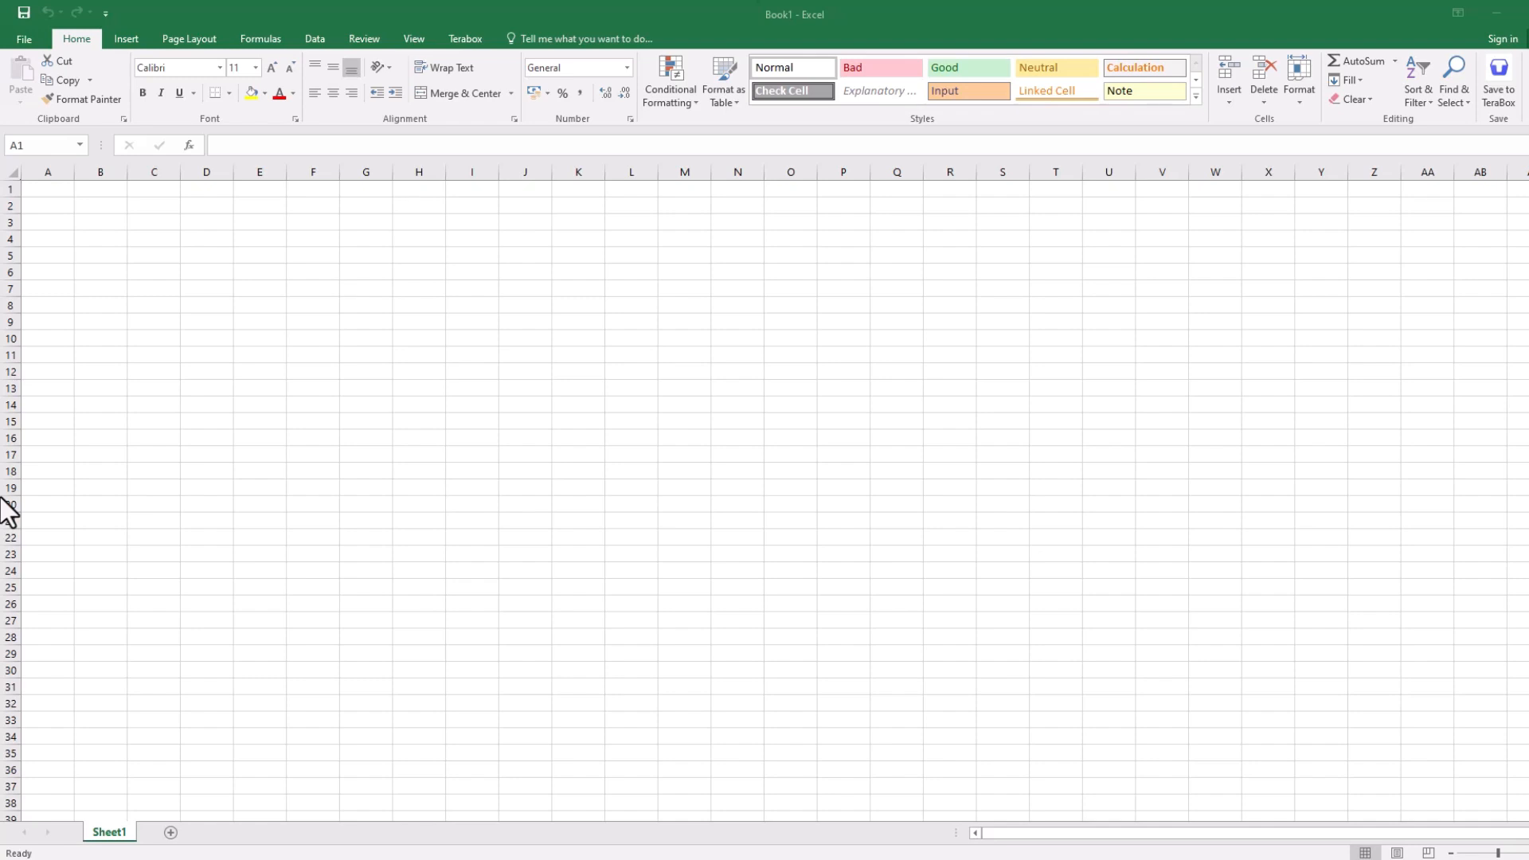
Enter the column headings S. No., Name, Age, Salary and Post across row 1, starting in A1.
left_click(47, 191)
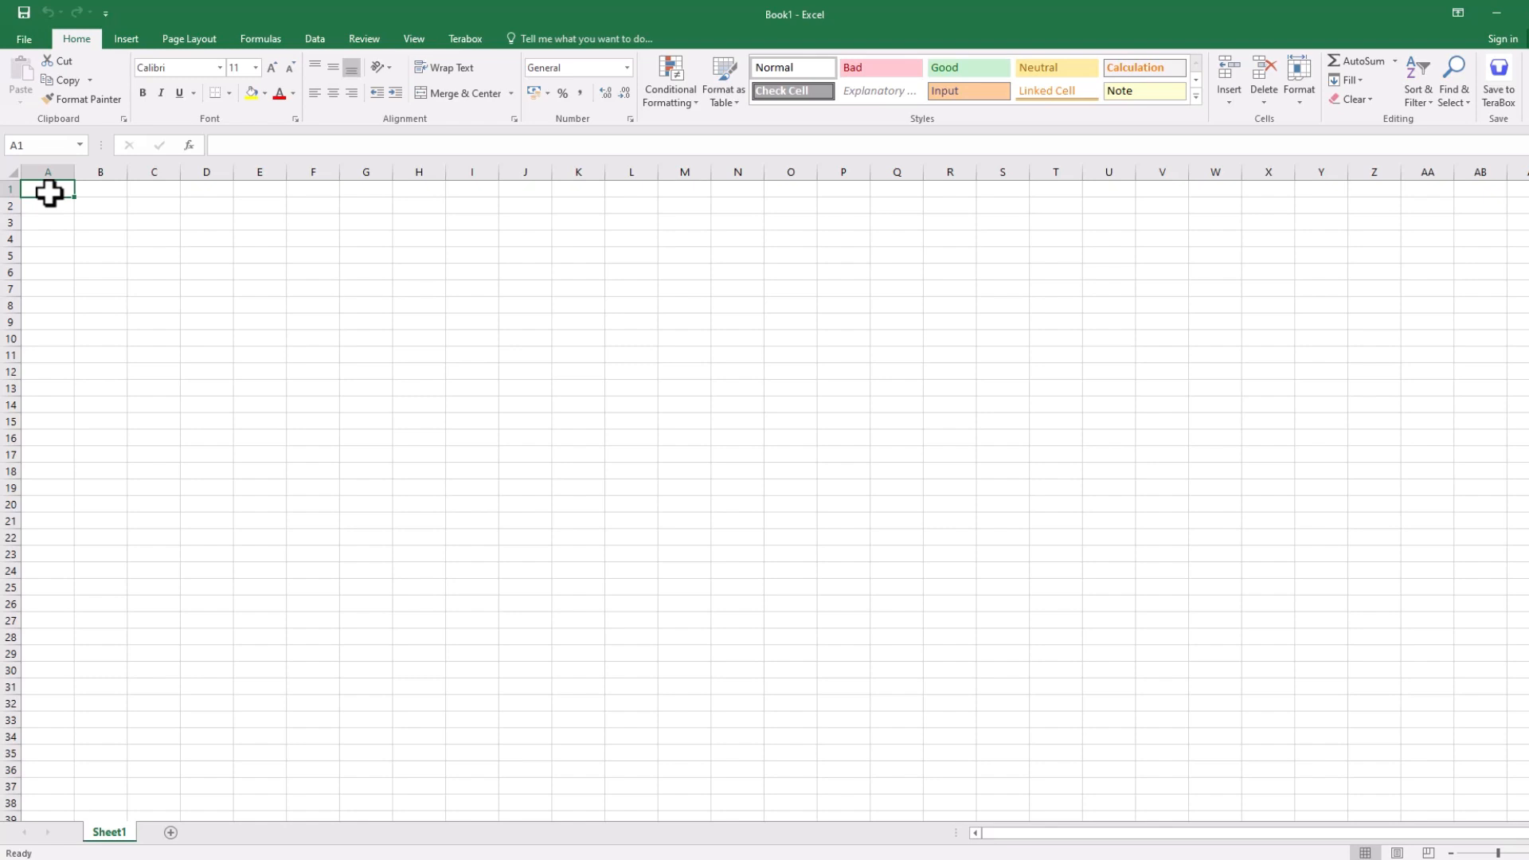
type("S. No.")
key("Tab")
type("Name")
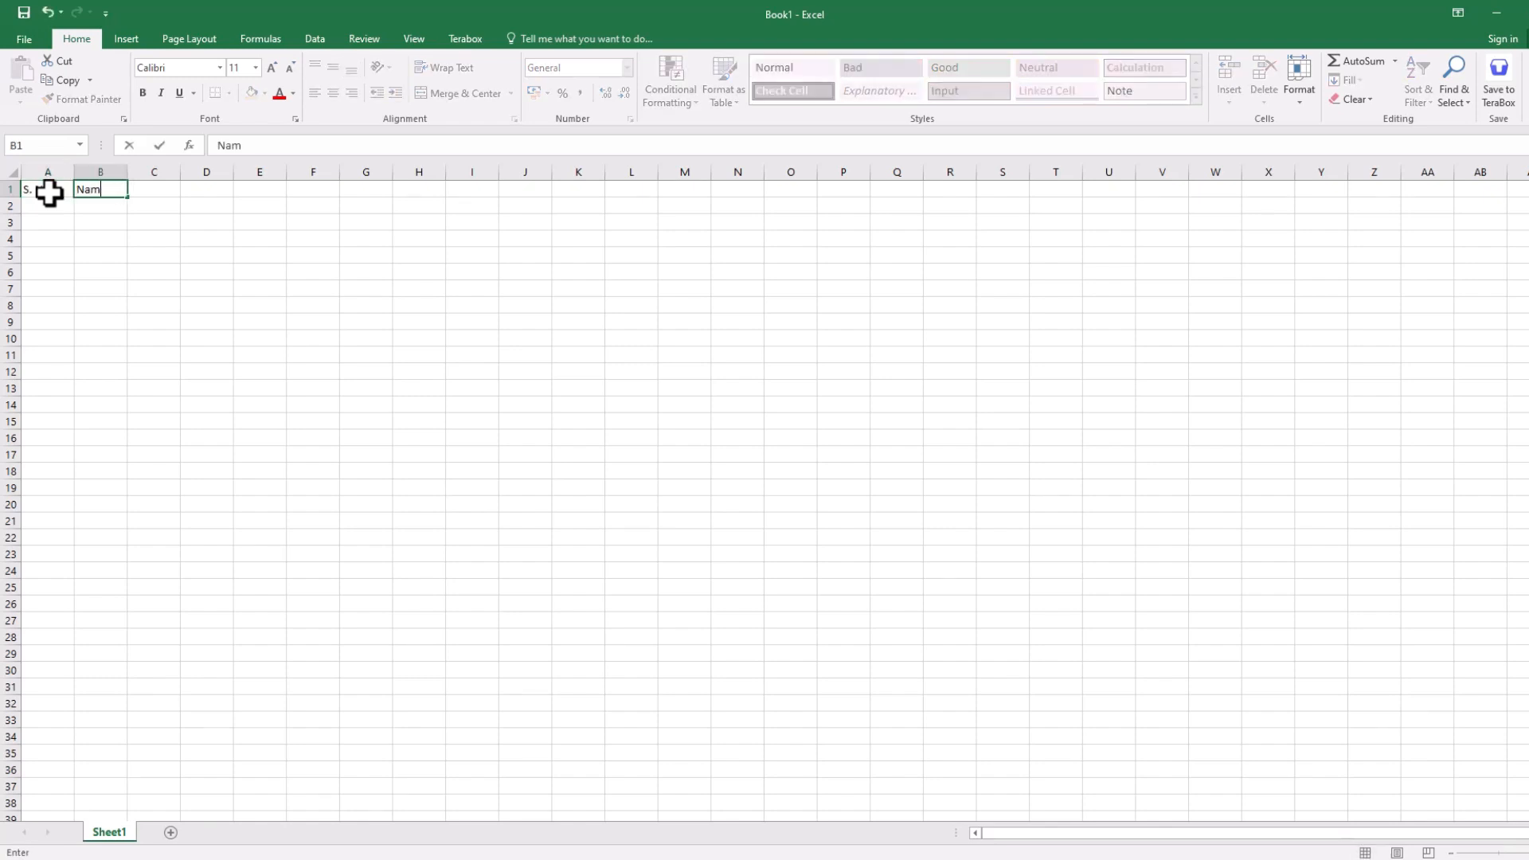
key("Tab")
type("Aga")
key("BackSpace")
type("e")
key("Tab")
type("Salary")
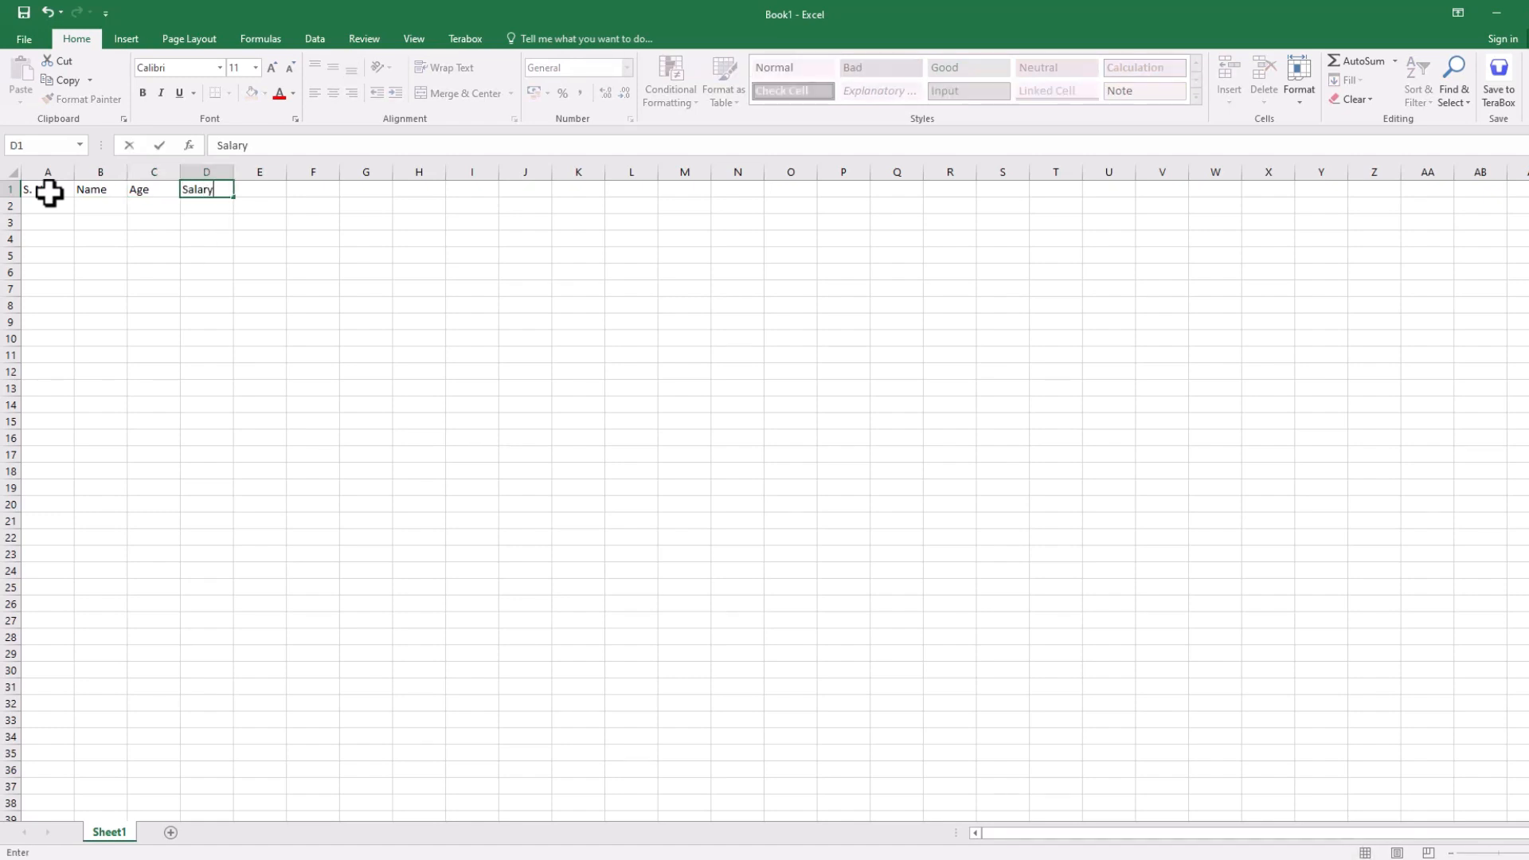
key("Tab")
type("Post")
key("Return")
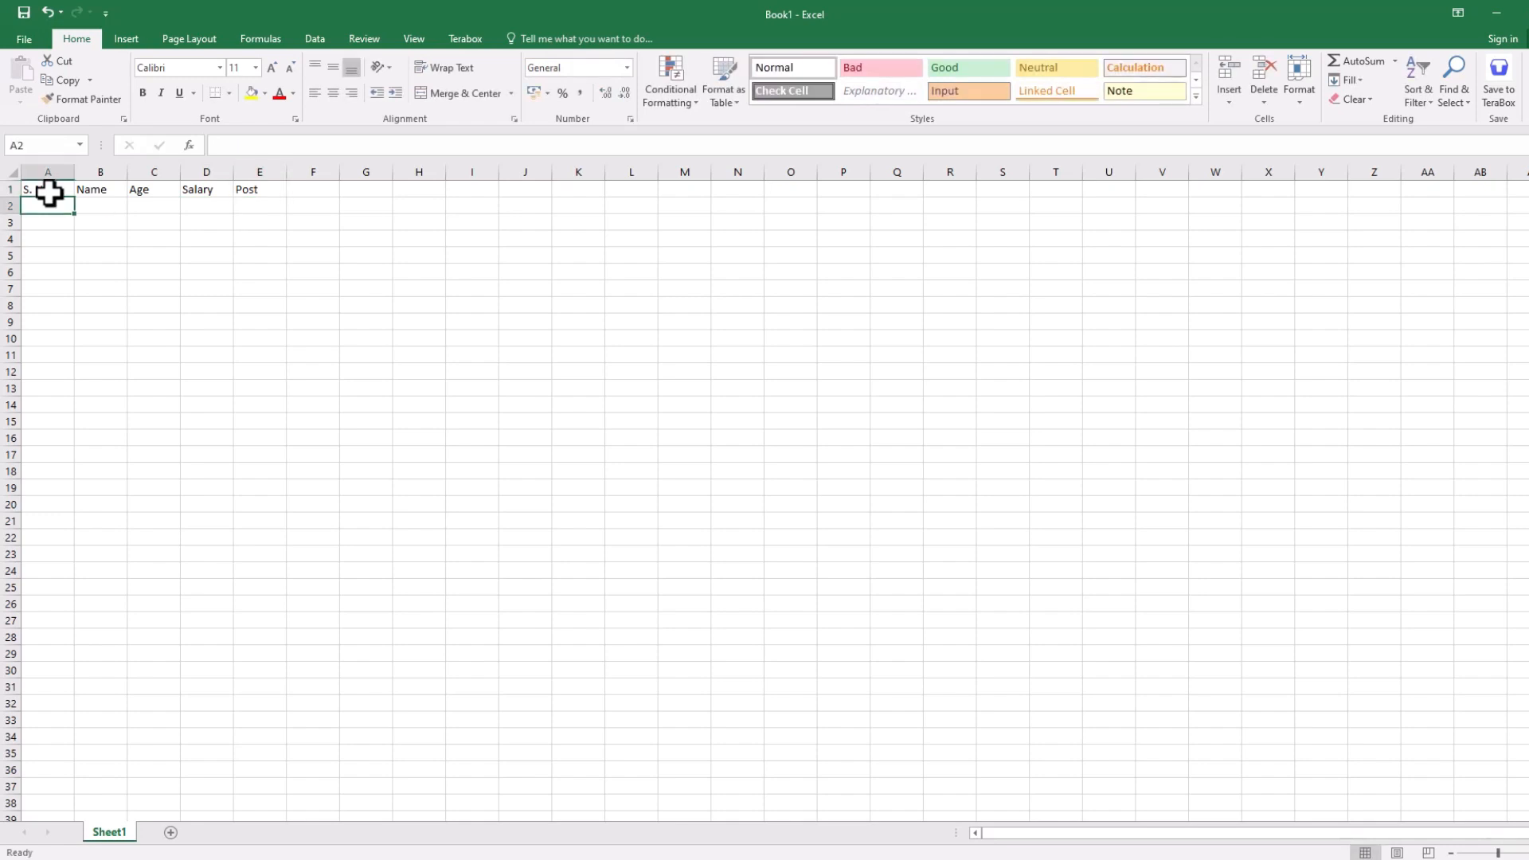
Autofit all columns to their contents and widen the Name, Age, Salary and Post columns.
left_click(12, 171)
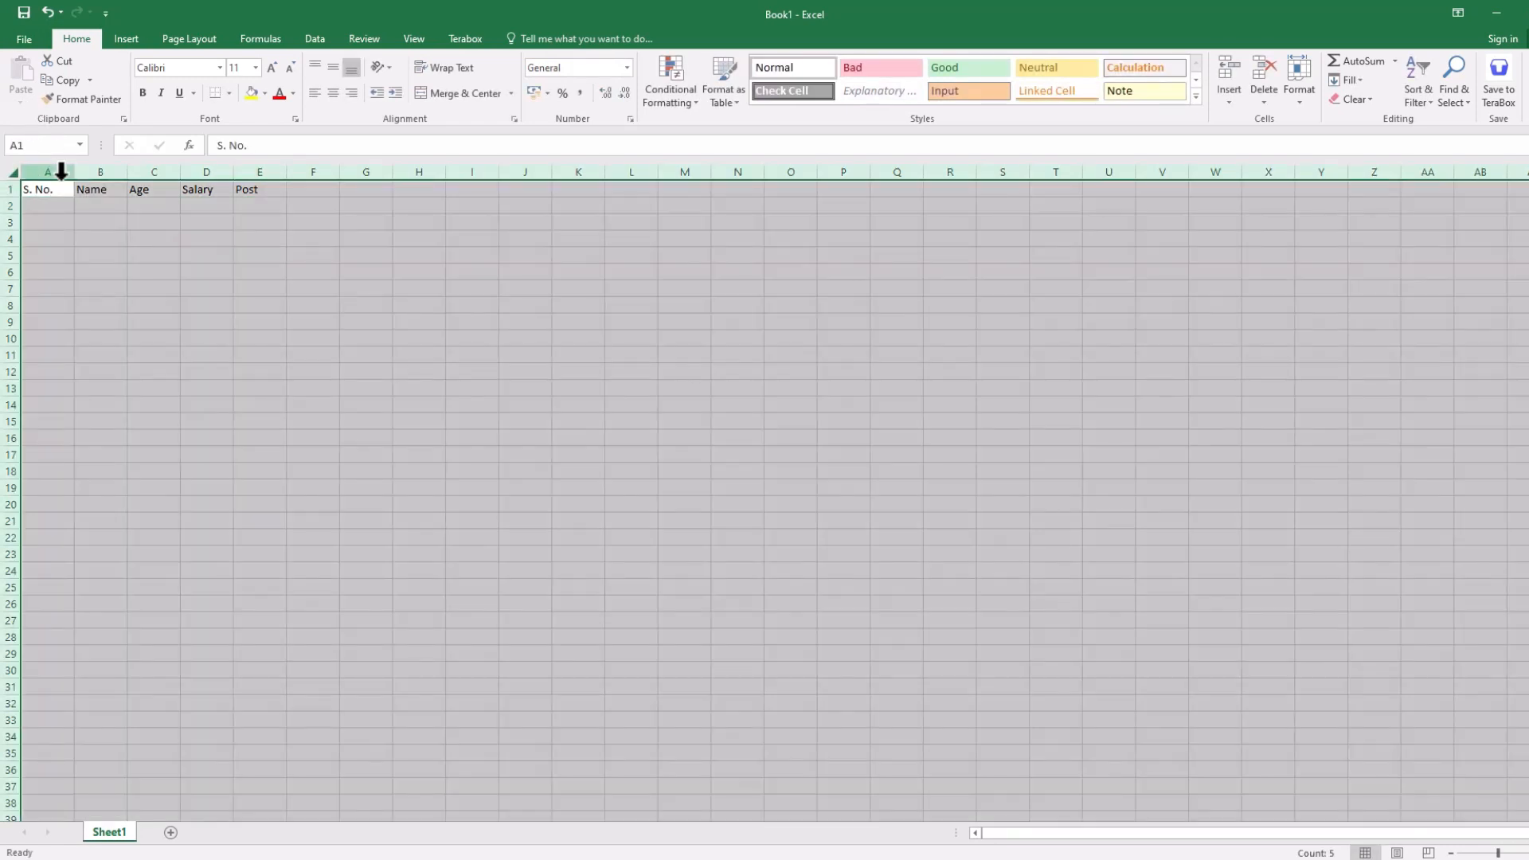
double_click(128, 172)
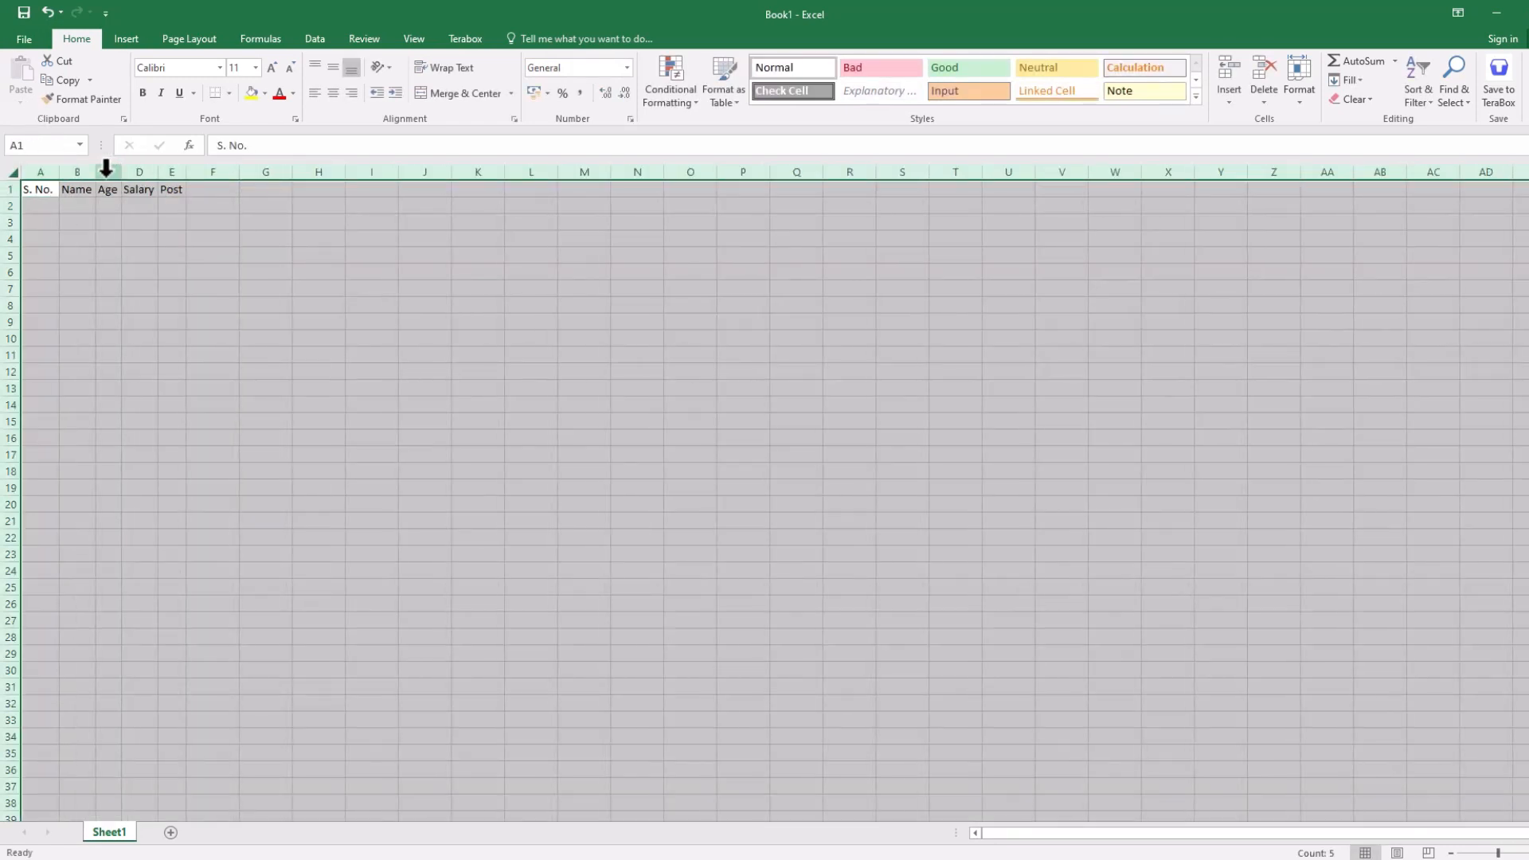
left_click(212, 338)
left_click_drag(95, 173, 255, 174)
left_click_drag(292, 174, 433, 176)
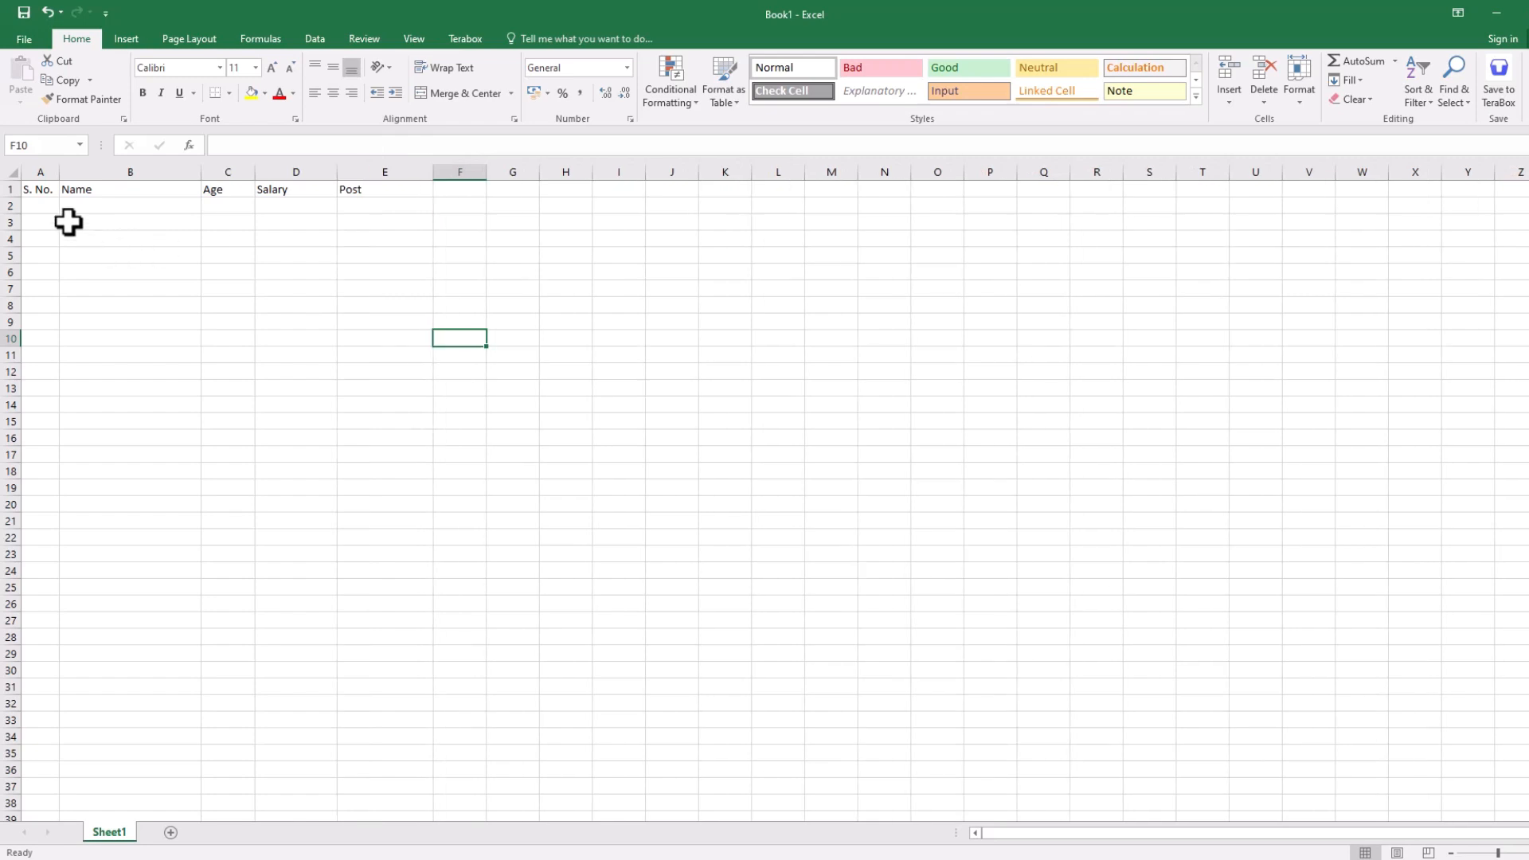
Apply bold and underline formatting to the whole heading row.
left_click(8, 189)
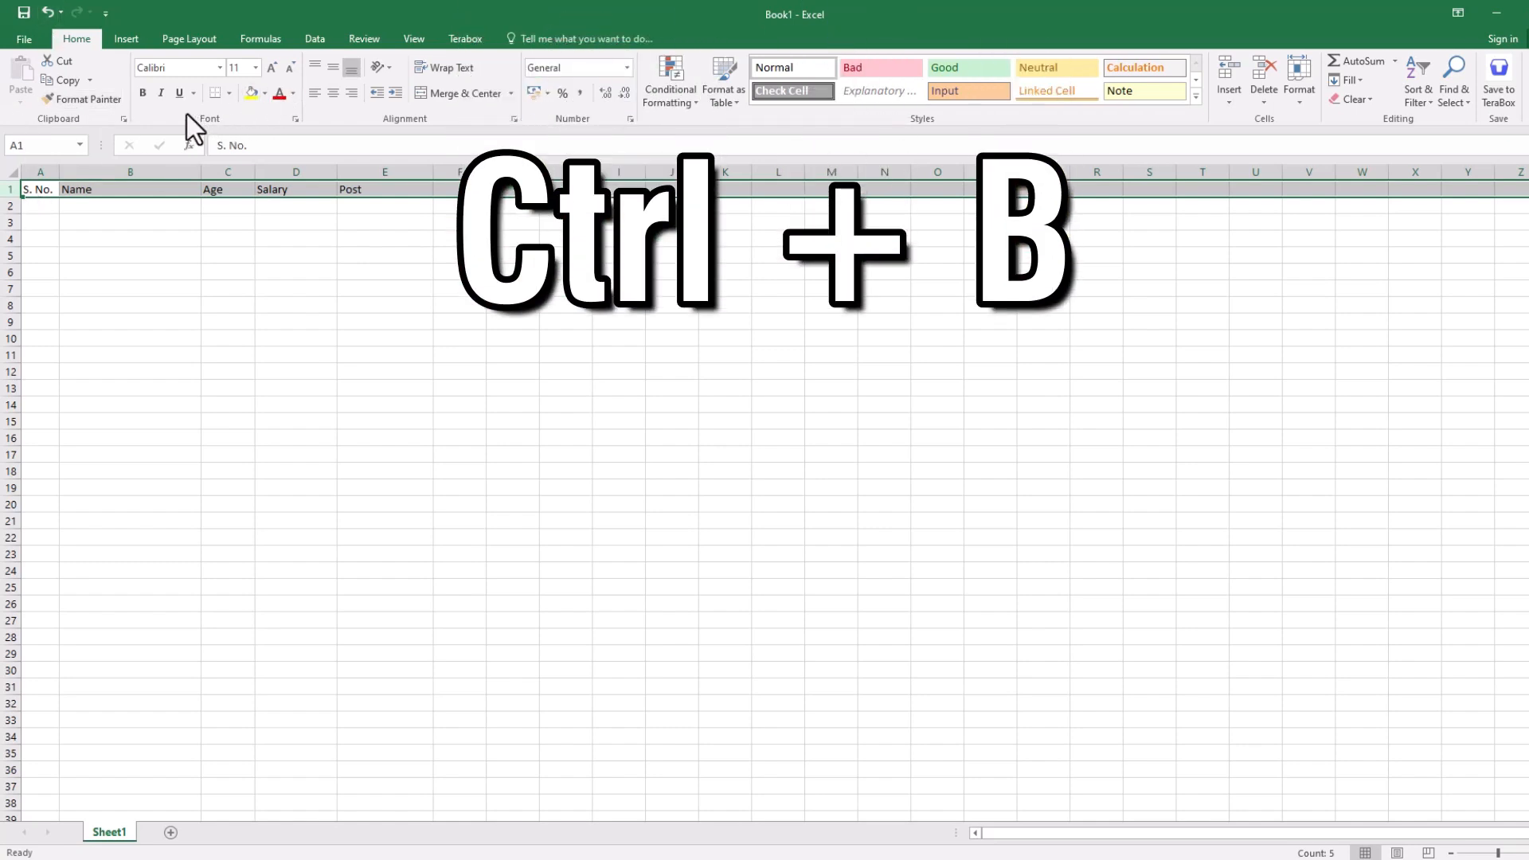
key("ctrl+b")
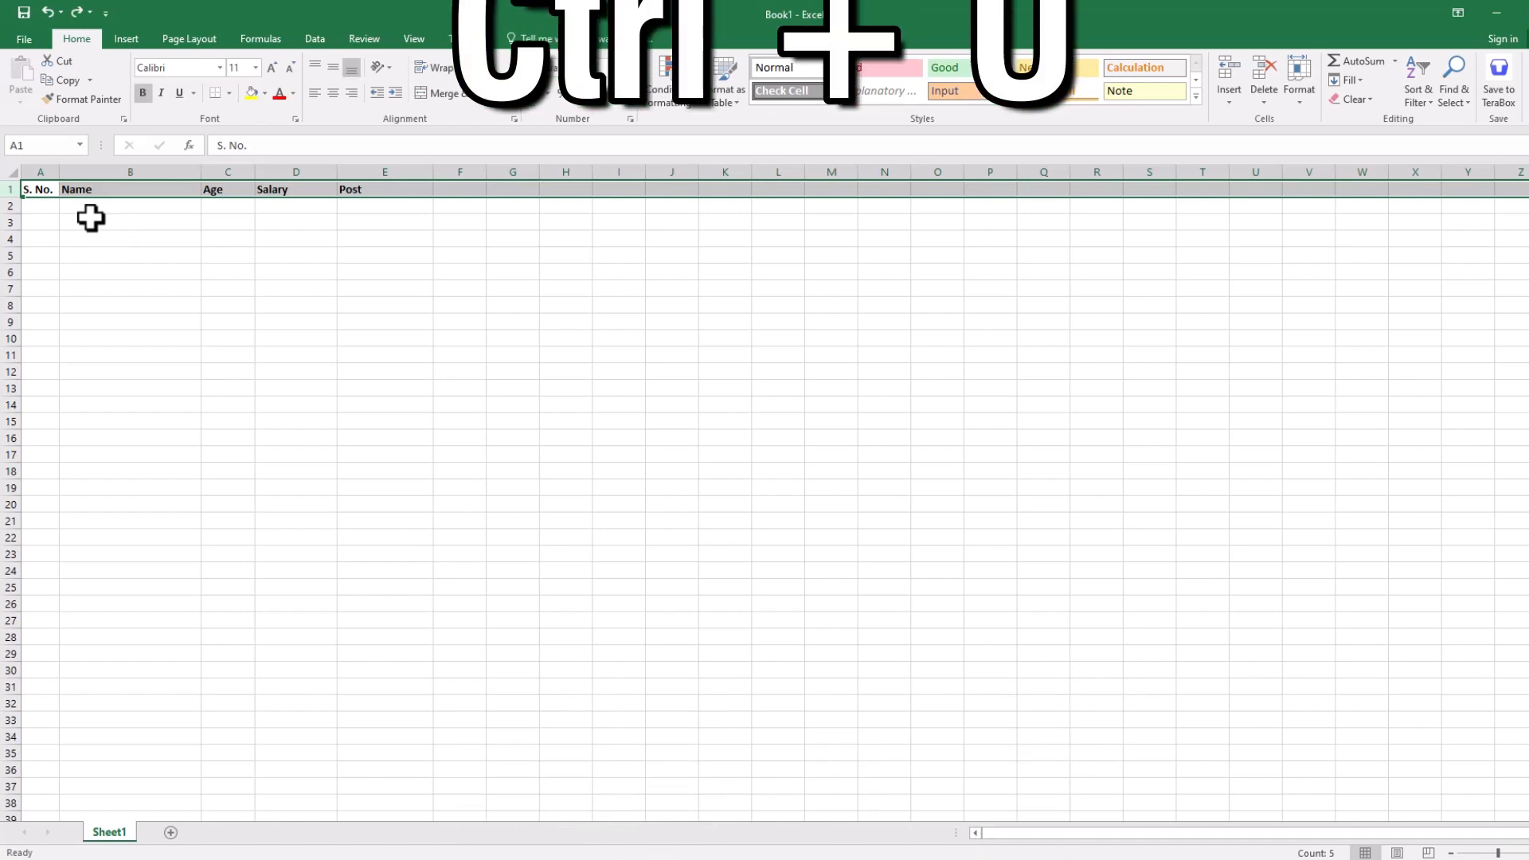
key("ctrl+u")
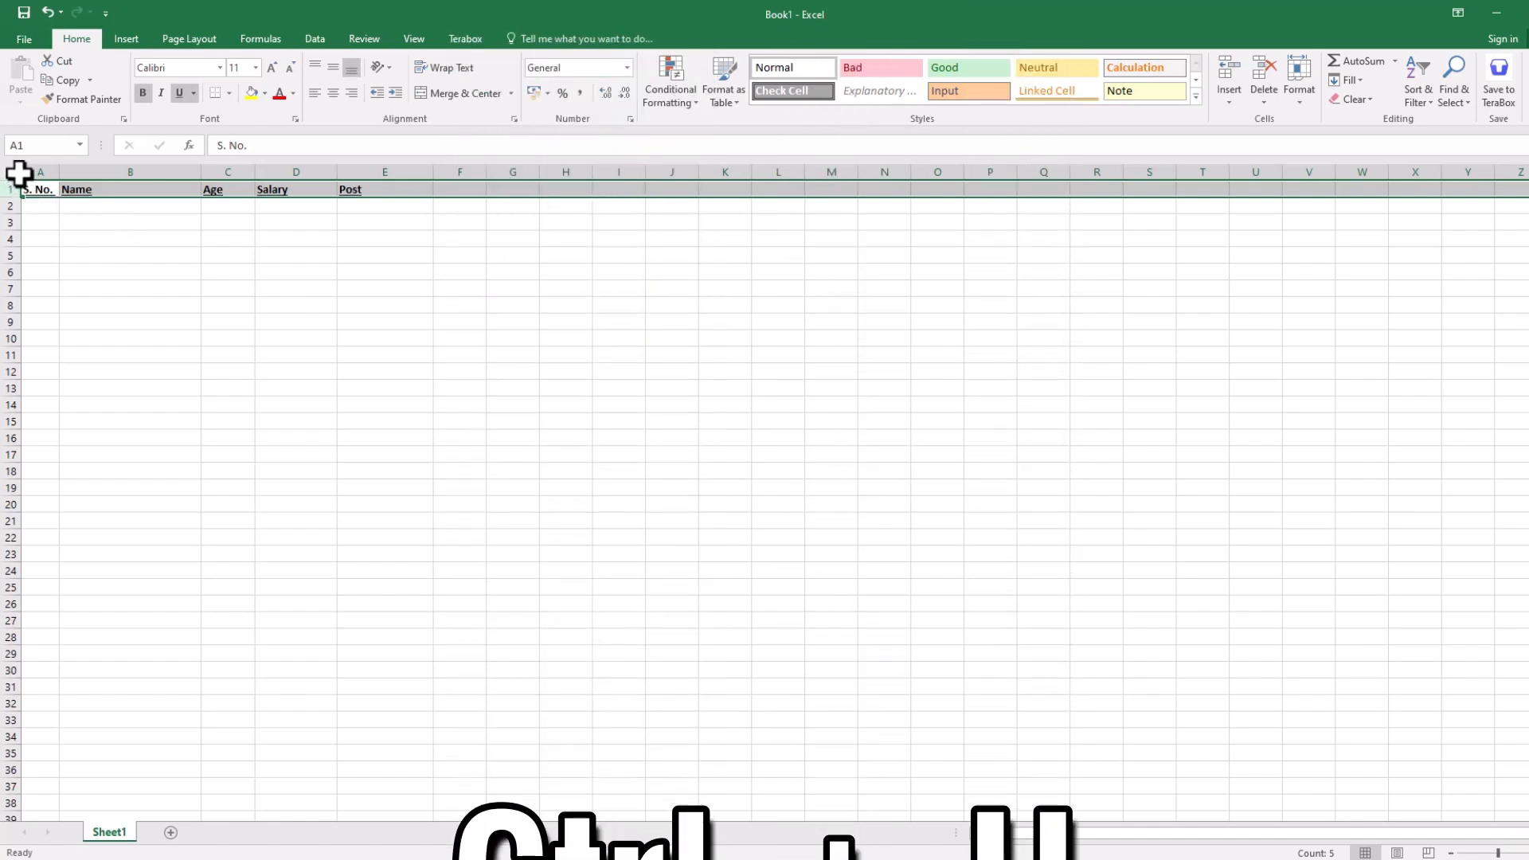
Set the font size of the entire sheet to 18.
left_click(16, 172)
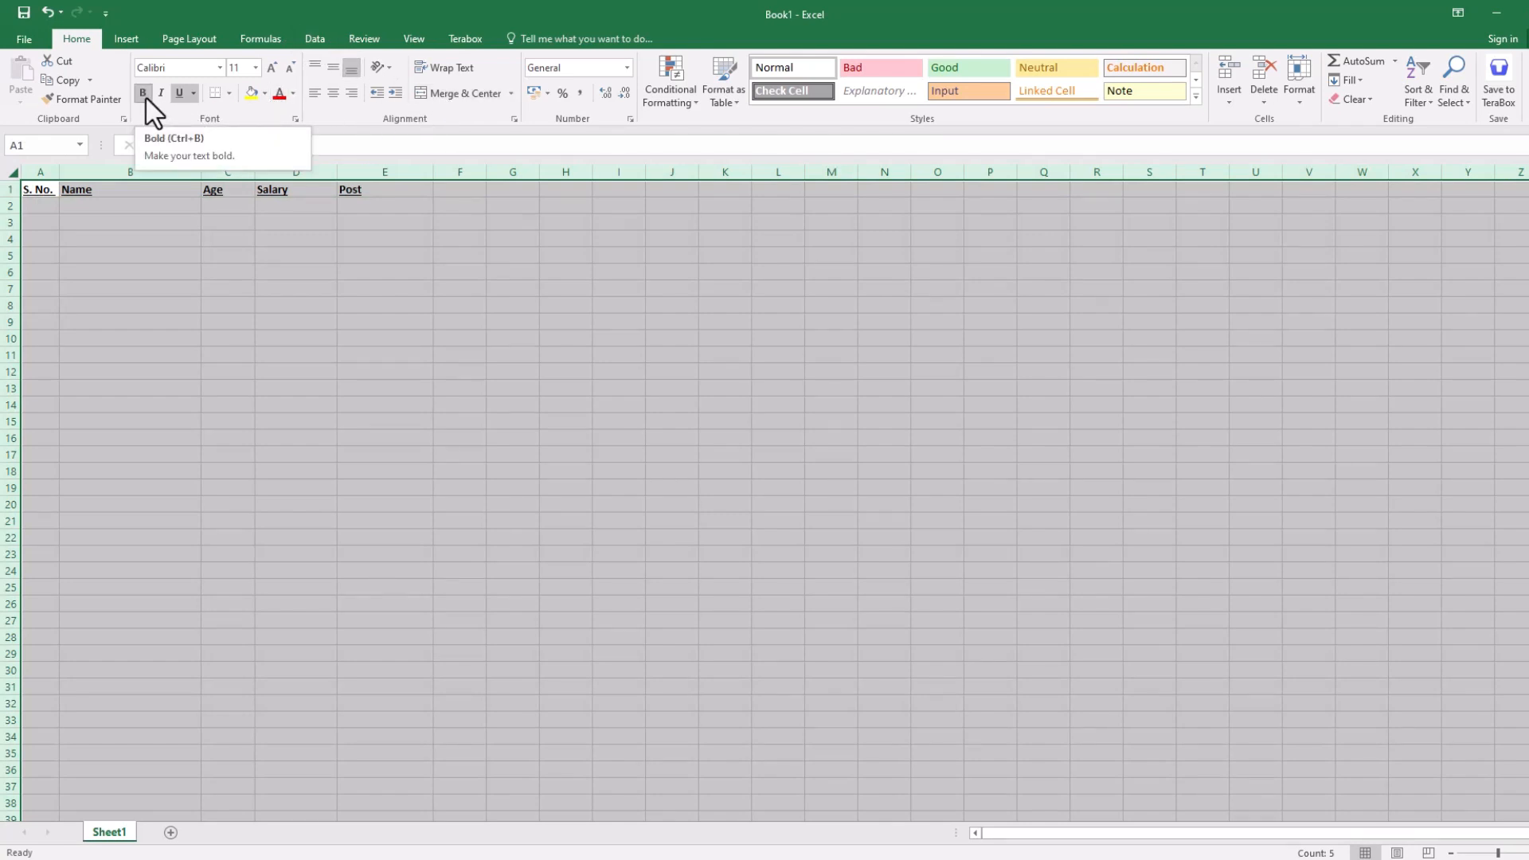
left_click(255, 68)
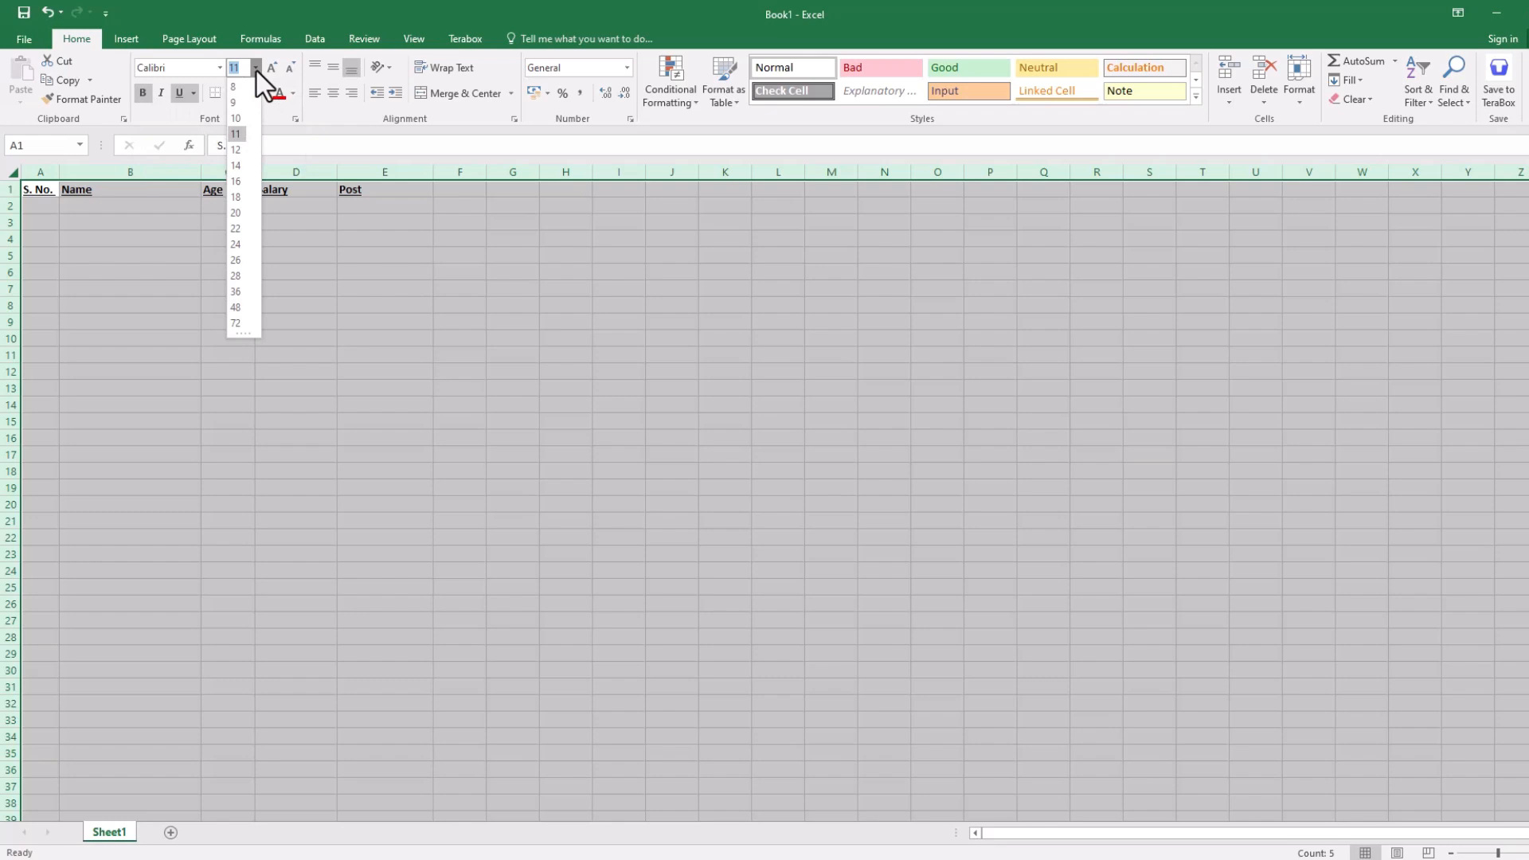
left_click(244, 201)
Resize all columns evenly to fit the S. No. heading, and widen the Name column to about 29, plus the Salary and Post columns.
left_click_drag(62, 173, 82, 172)
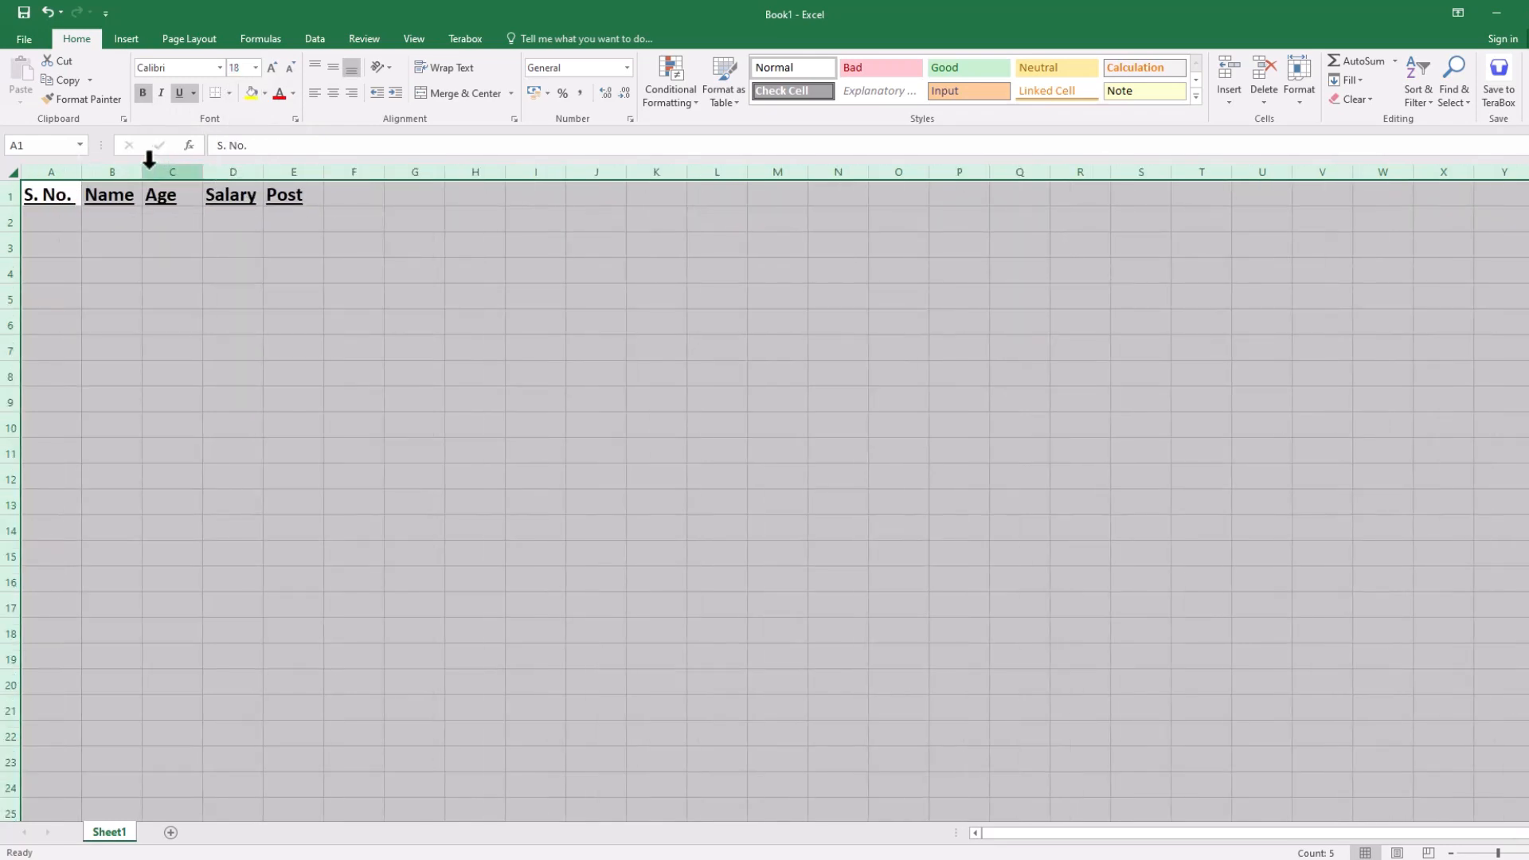
left_click(231, 245)
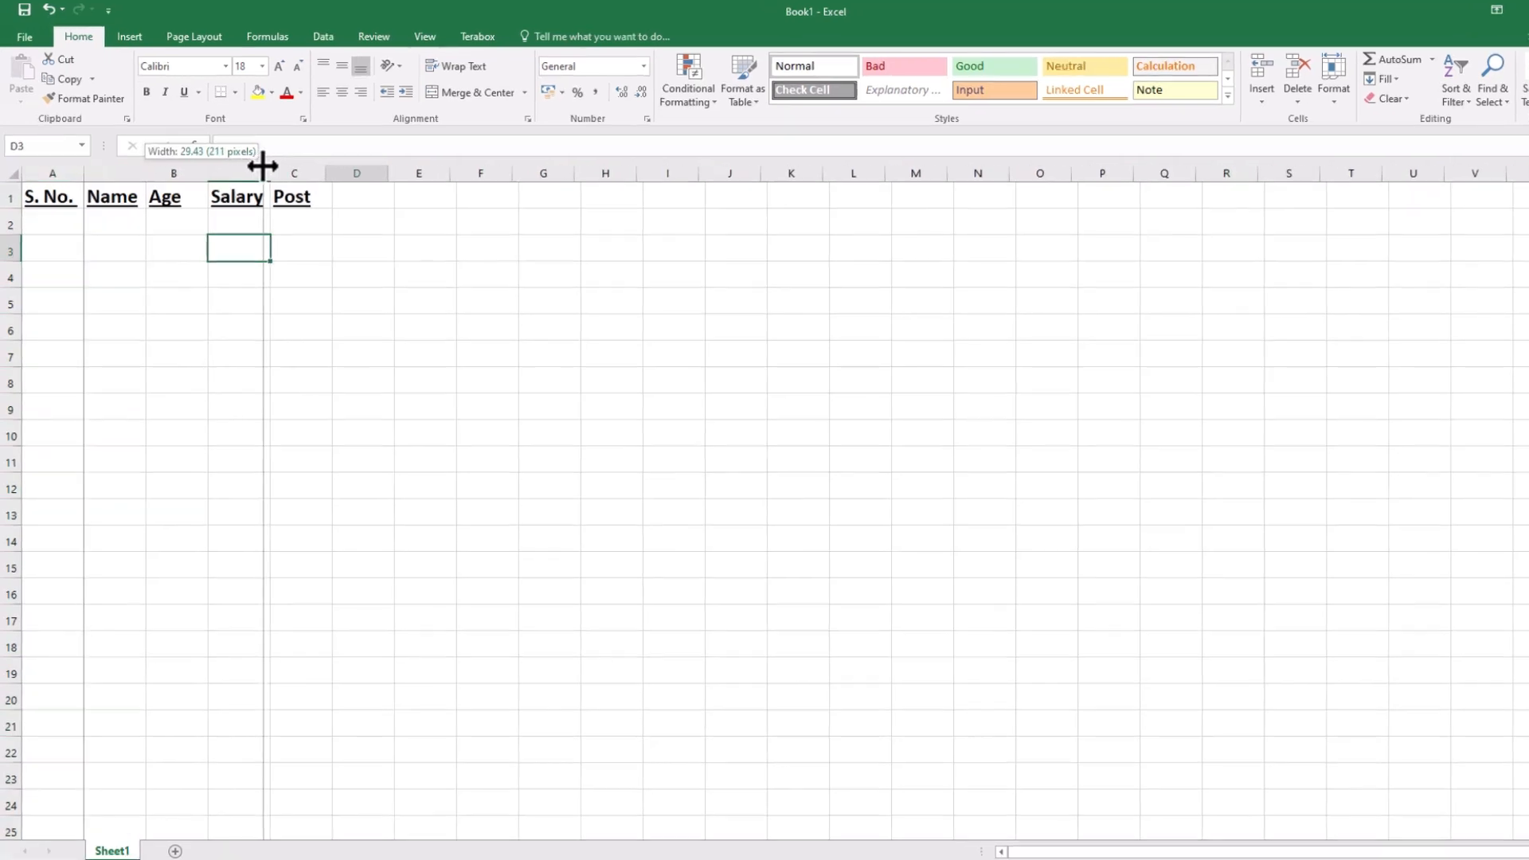
left_click_drag(263, 165, 263, 167)
left_click_drag(389, 174, 445, 175)
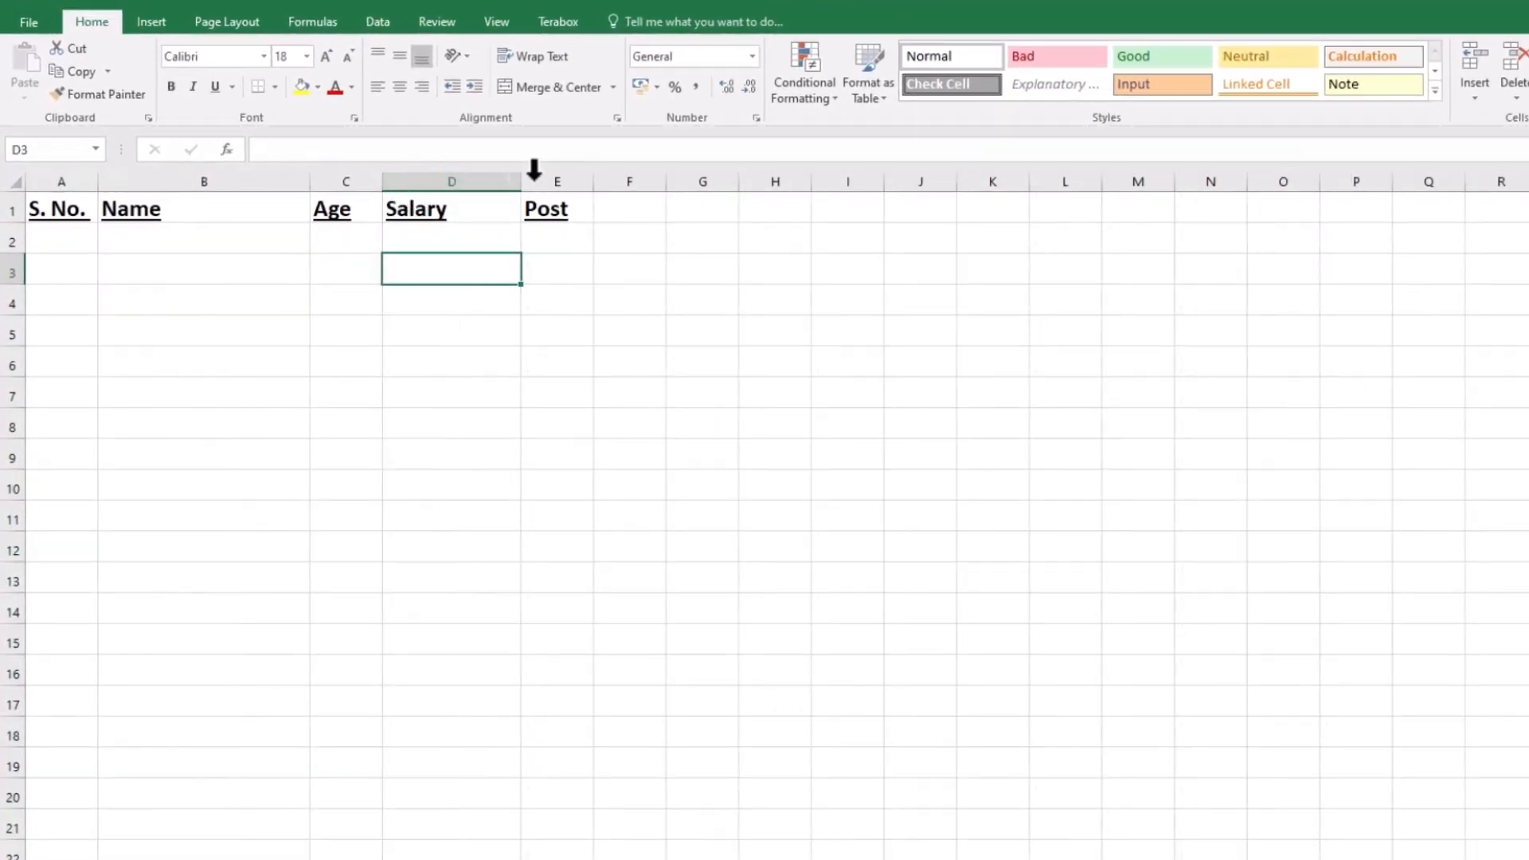
left_click_drag(594, 181, 646, 183)
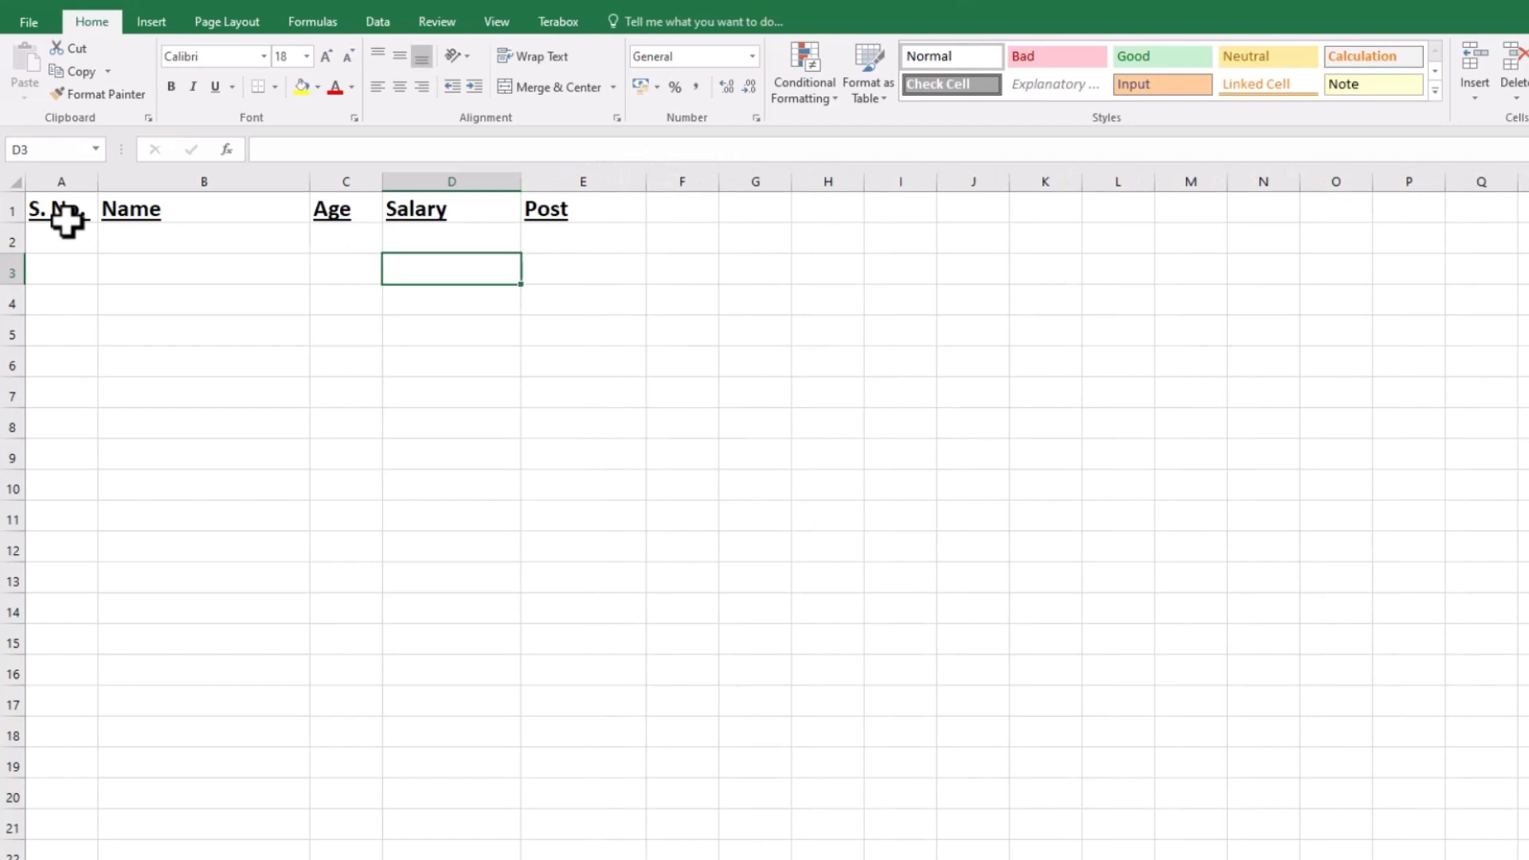
Try italics on the heading row, and remove both the underline and the italics so only bold remains.
left_click(10, 210)
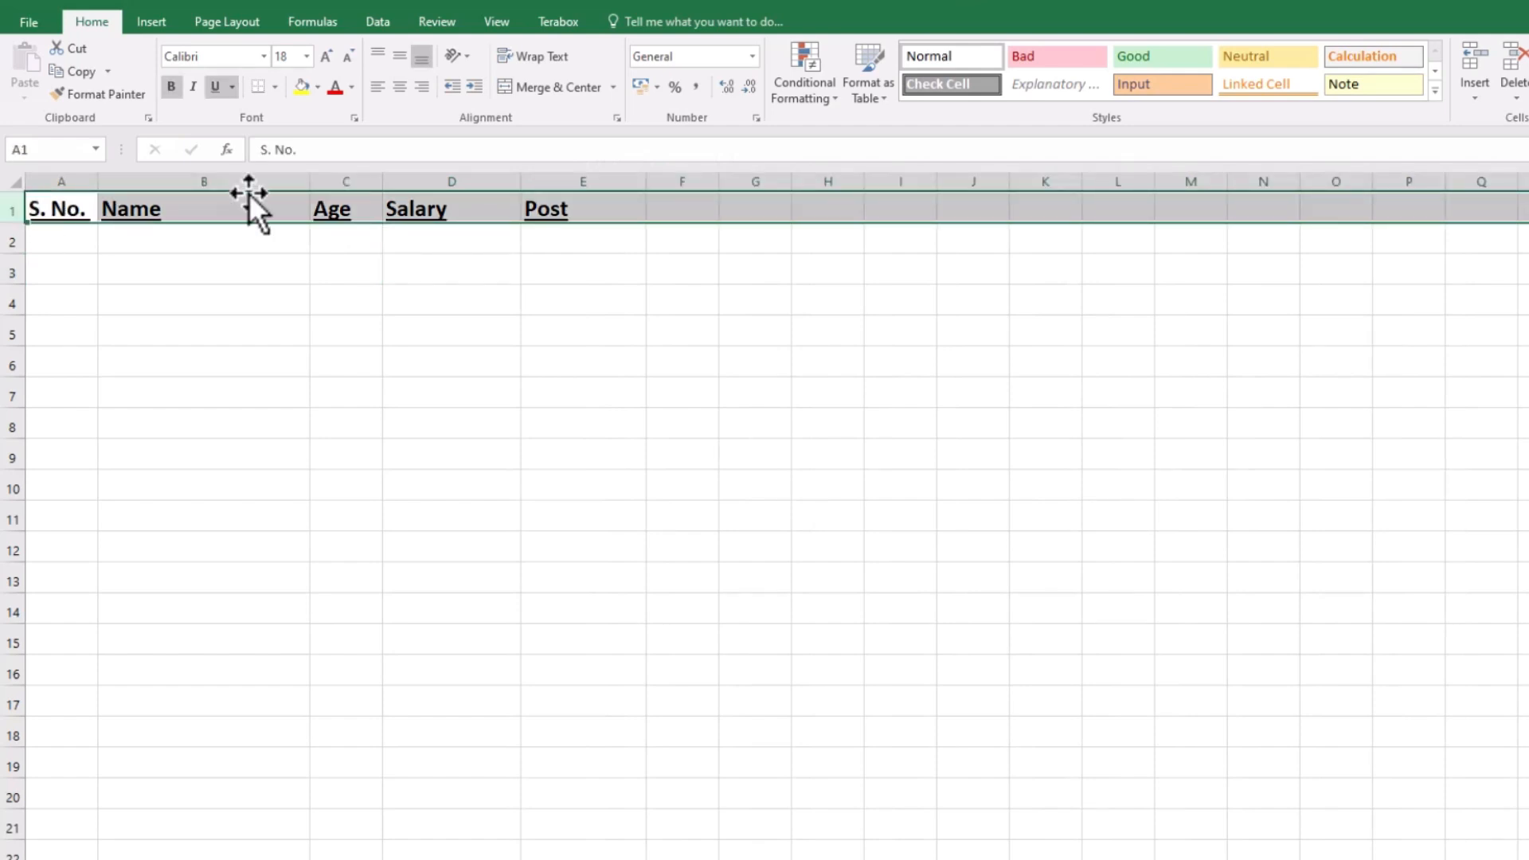
key("ctrl+i")
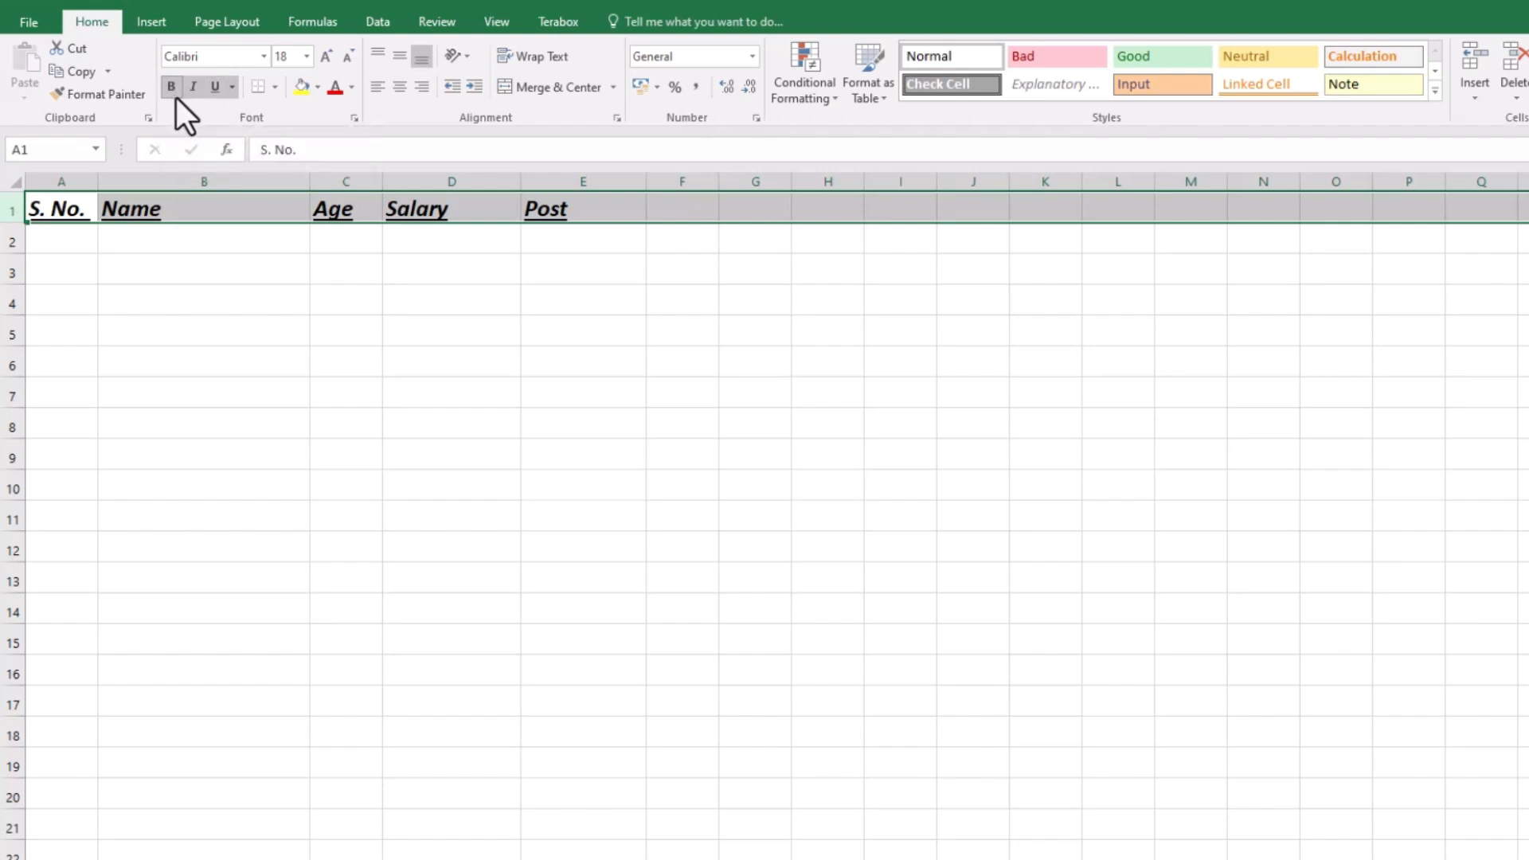
key("ctrl+u")
key("ctrl+i")
Enter the serial numbers 1 to 6 one per cell down the S. No. column, starting in A2.
left_click(68, 240)
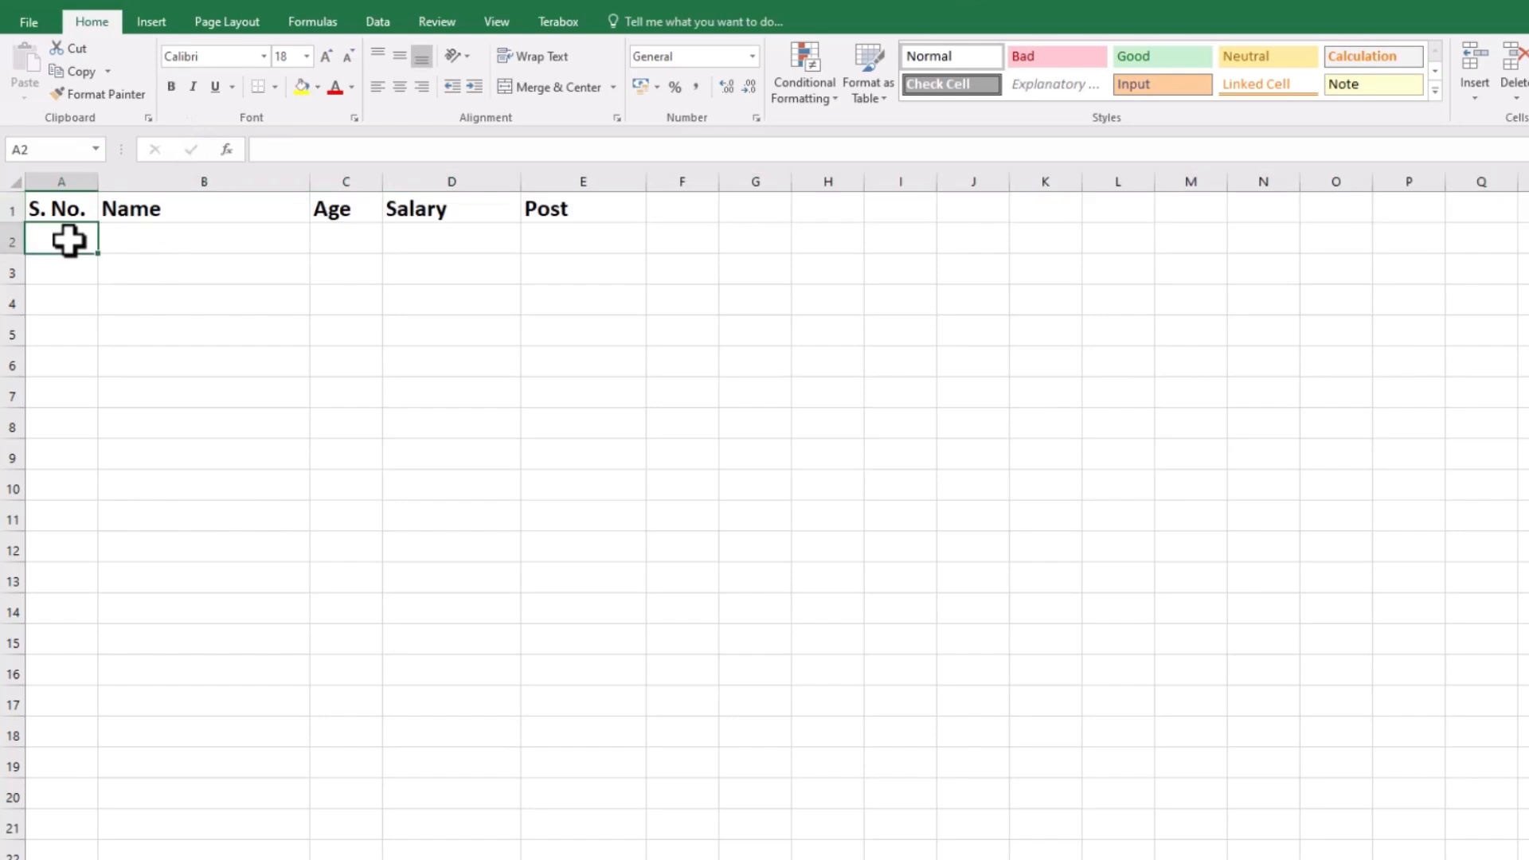
type("1")
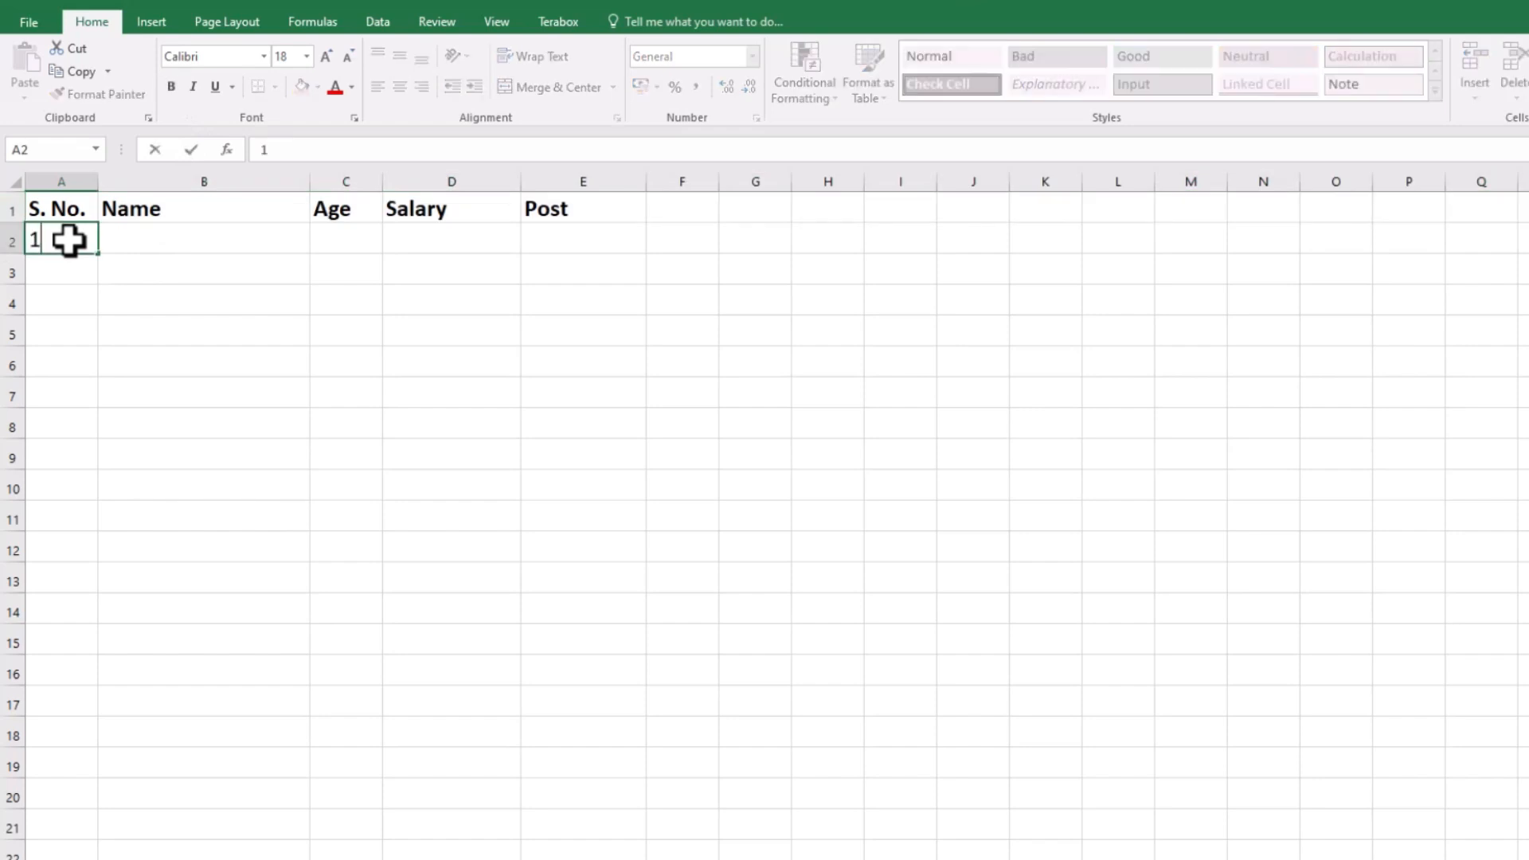
key("Return")
type("2")
key("Return")
type("3")
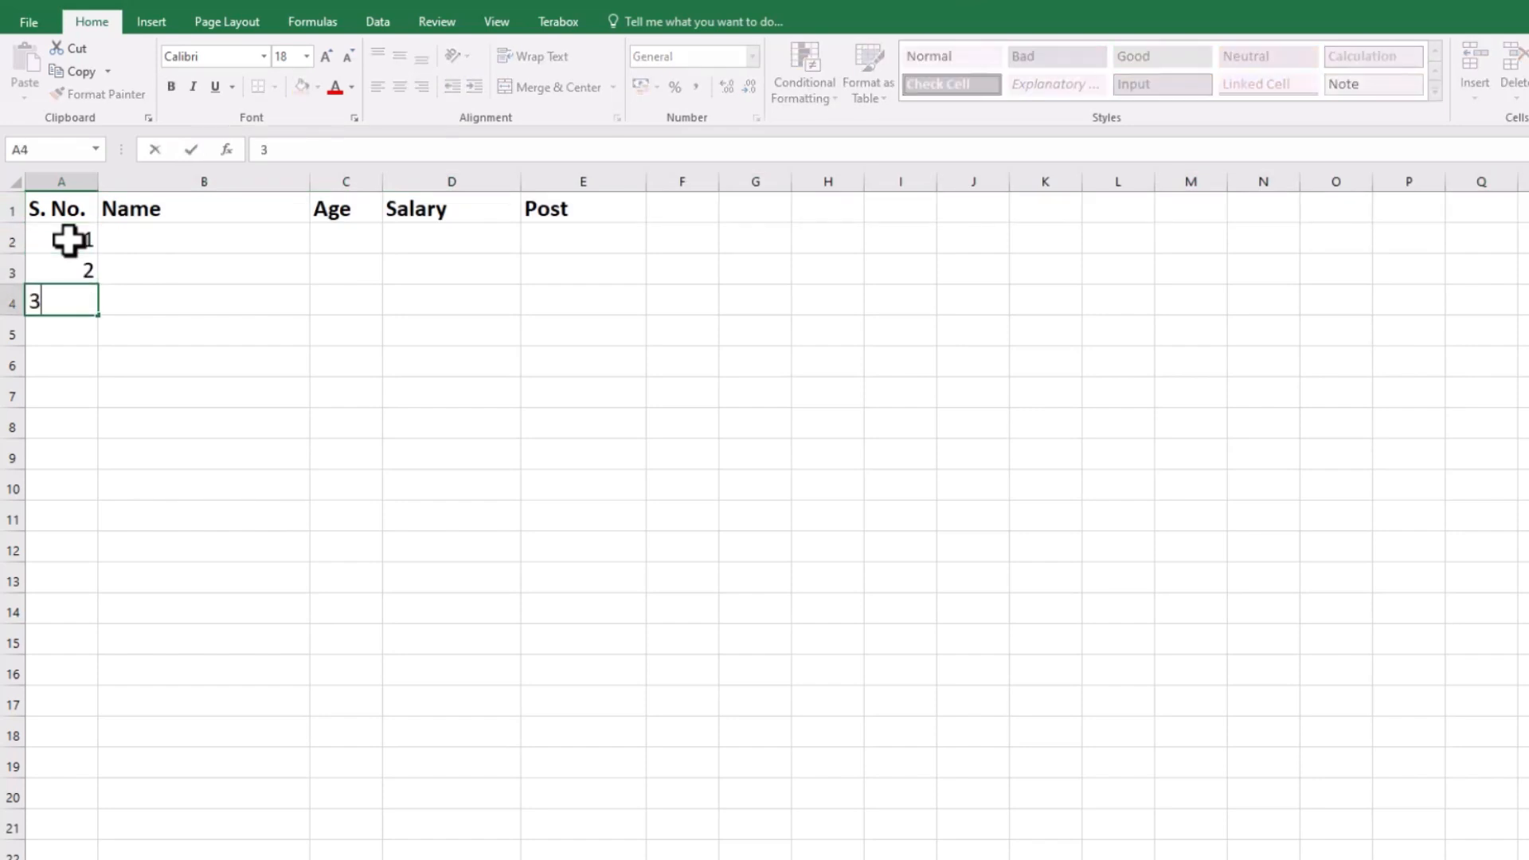
key("Return")
type("4")
key("Return")
type("5")
key("Return")
type("6")
key("Return")
key("Return")
key("Return")
key("Return")
key("Return")
key("Return")
key("Return")
key("Return")
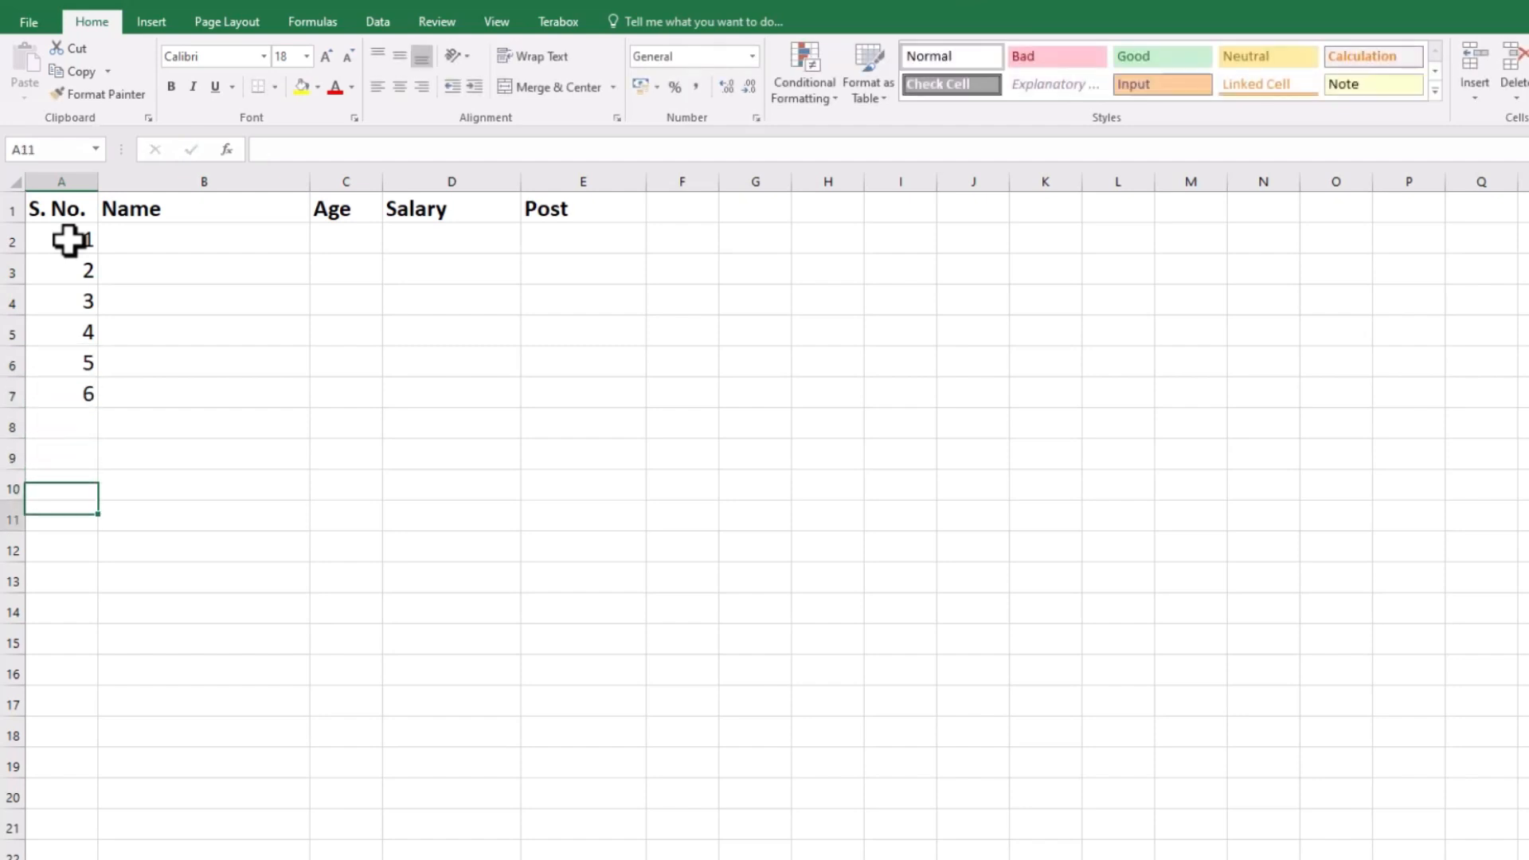
Clear the serial numbers 3 to 6 from the S. No. column, keeping 1 and 2.
key("Up")
key("Up")
key("Up")
key("Up")
key("Up")
key("Up")
key("Up")
key("Up")
key("Up")
key("Up")
key("Up")
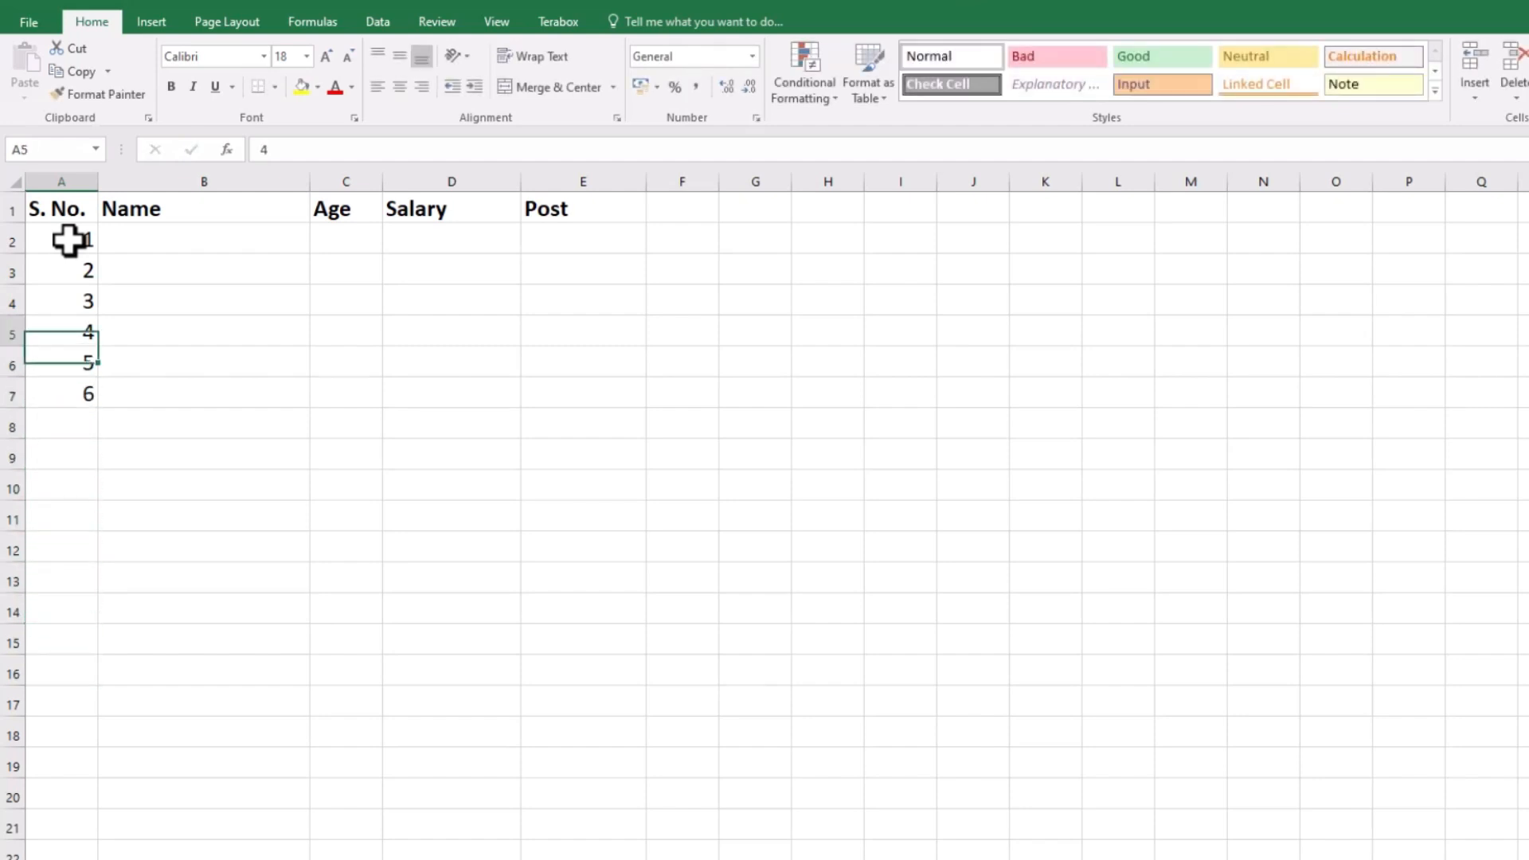
key("Down")
key("shift+Down")
key("shift+Down")
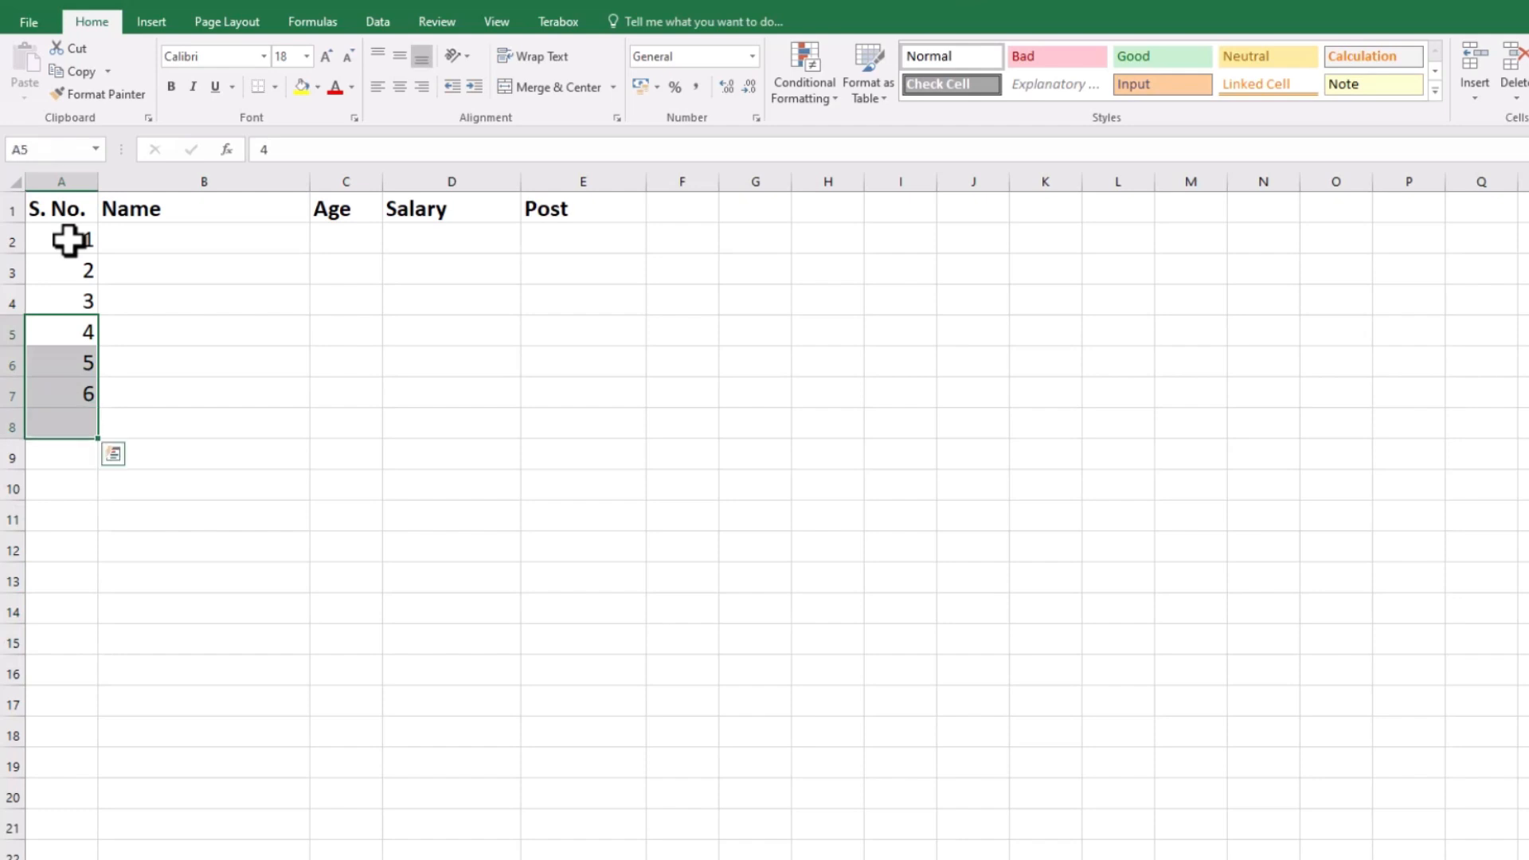
key("Up")
key("Up")
key("Down")
key("ctrl+c")
key("ctrl+shift+End")
key("Escape")
key("Up")
key("Up")
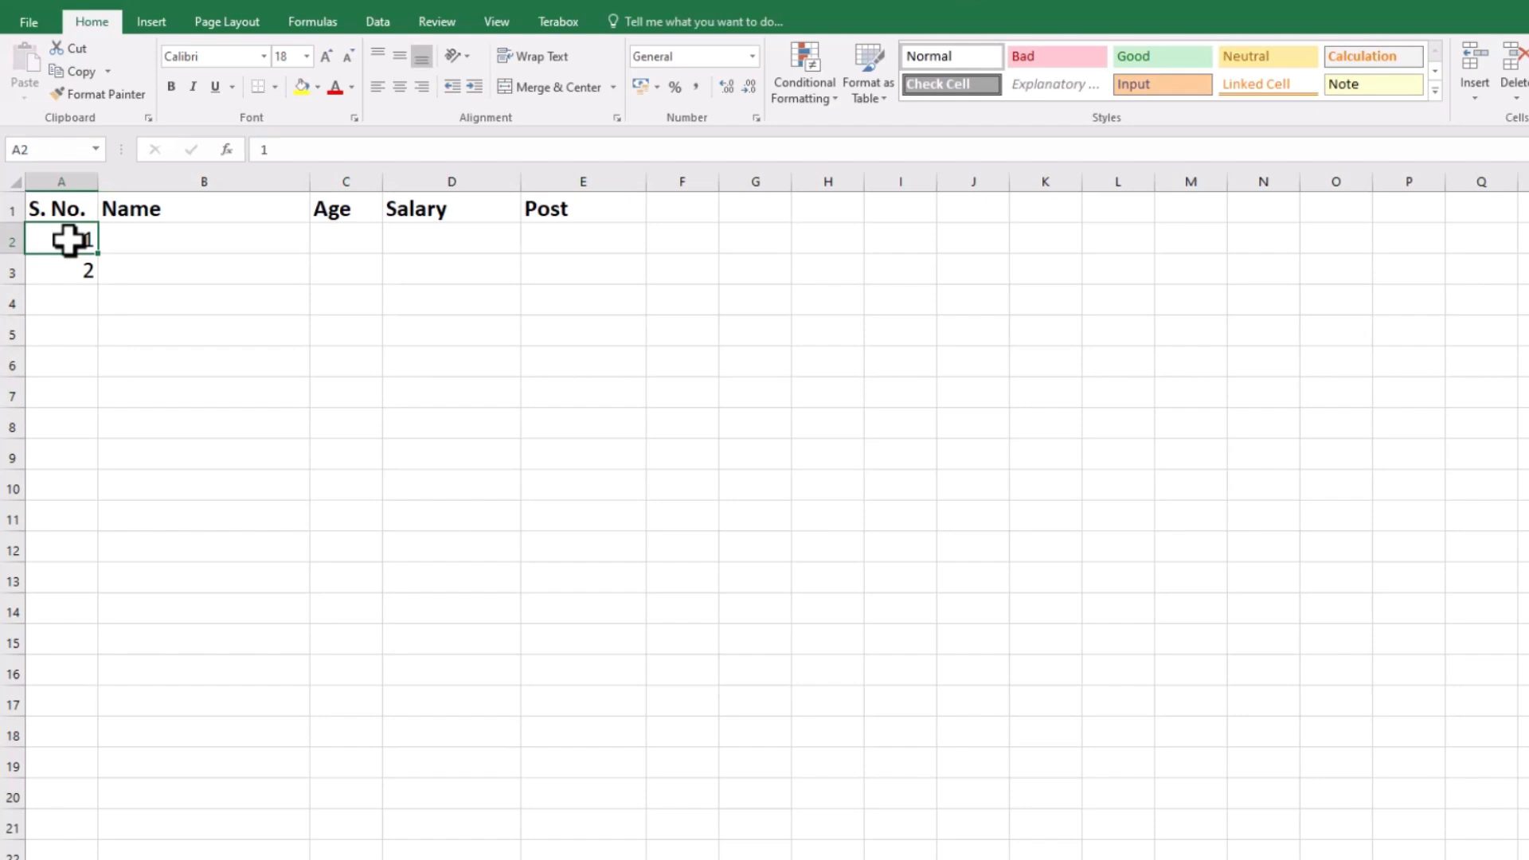
Extend the series from A2:A3 down the S. No. column to 20 in A21 with AutoFill.
left_click_drag(69, 240, 68, 264)
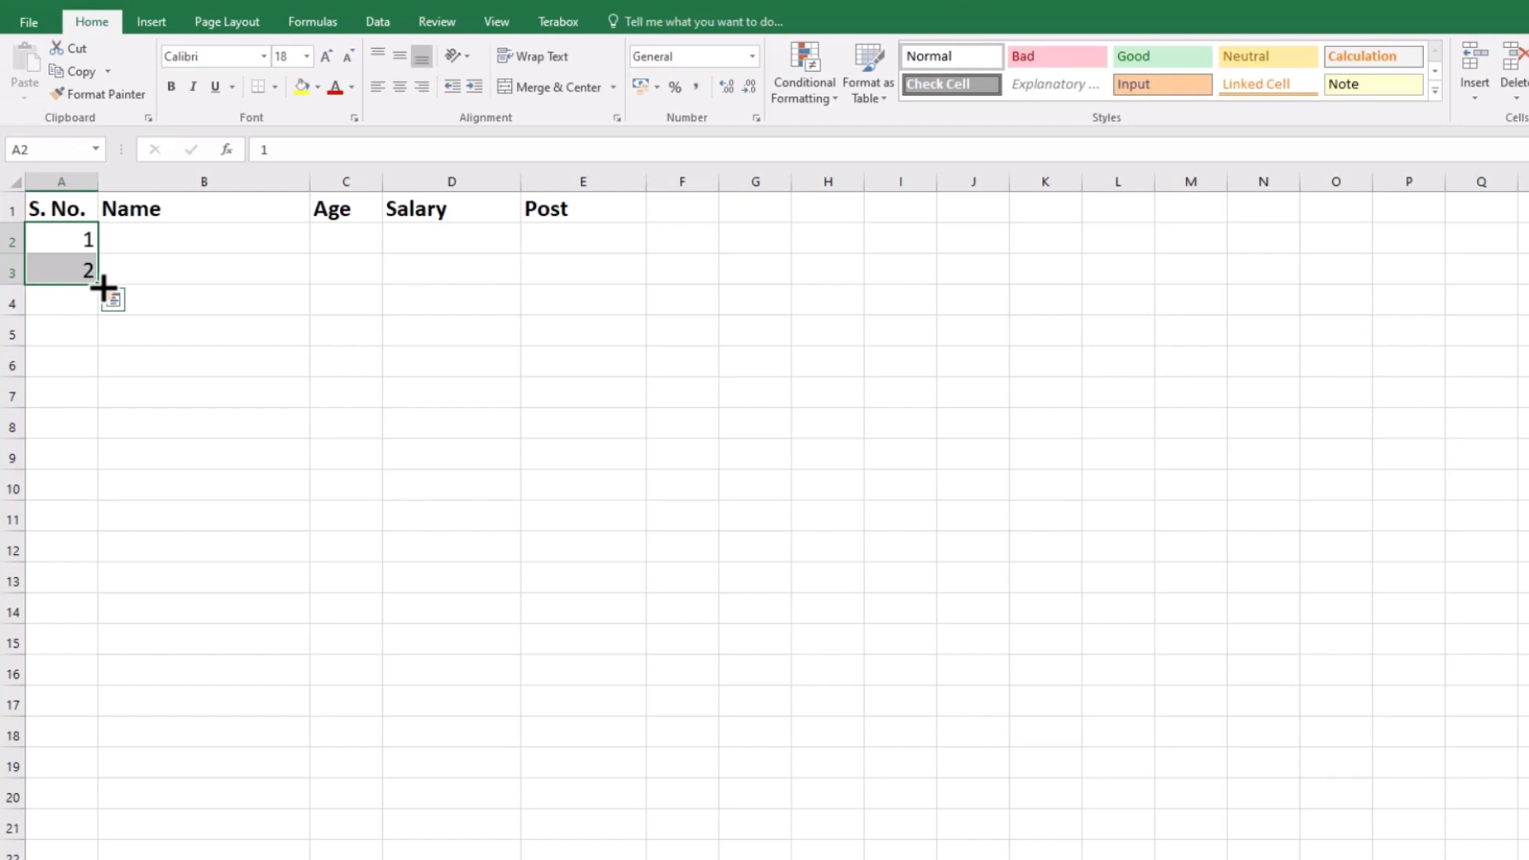
left_click_drag(102, 289, 75, 832)
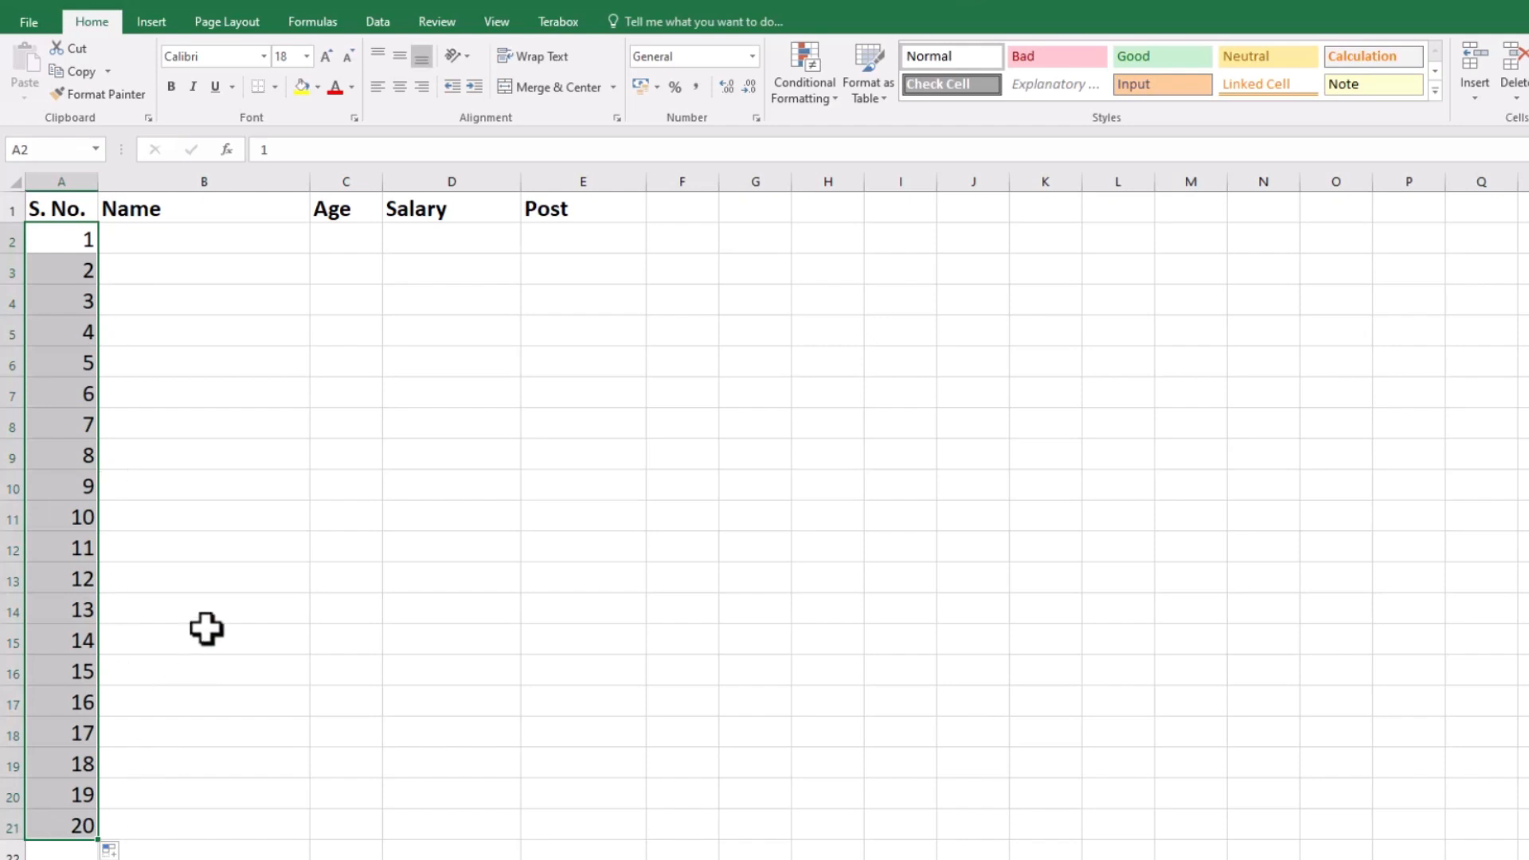
Clear the serial numbers 2 to 20 below A2 and undo the deletion.
left_click(71, 270)
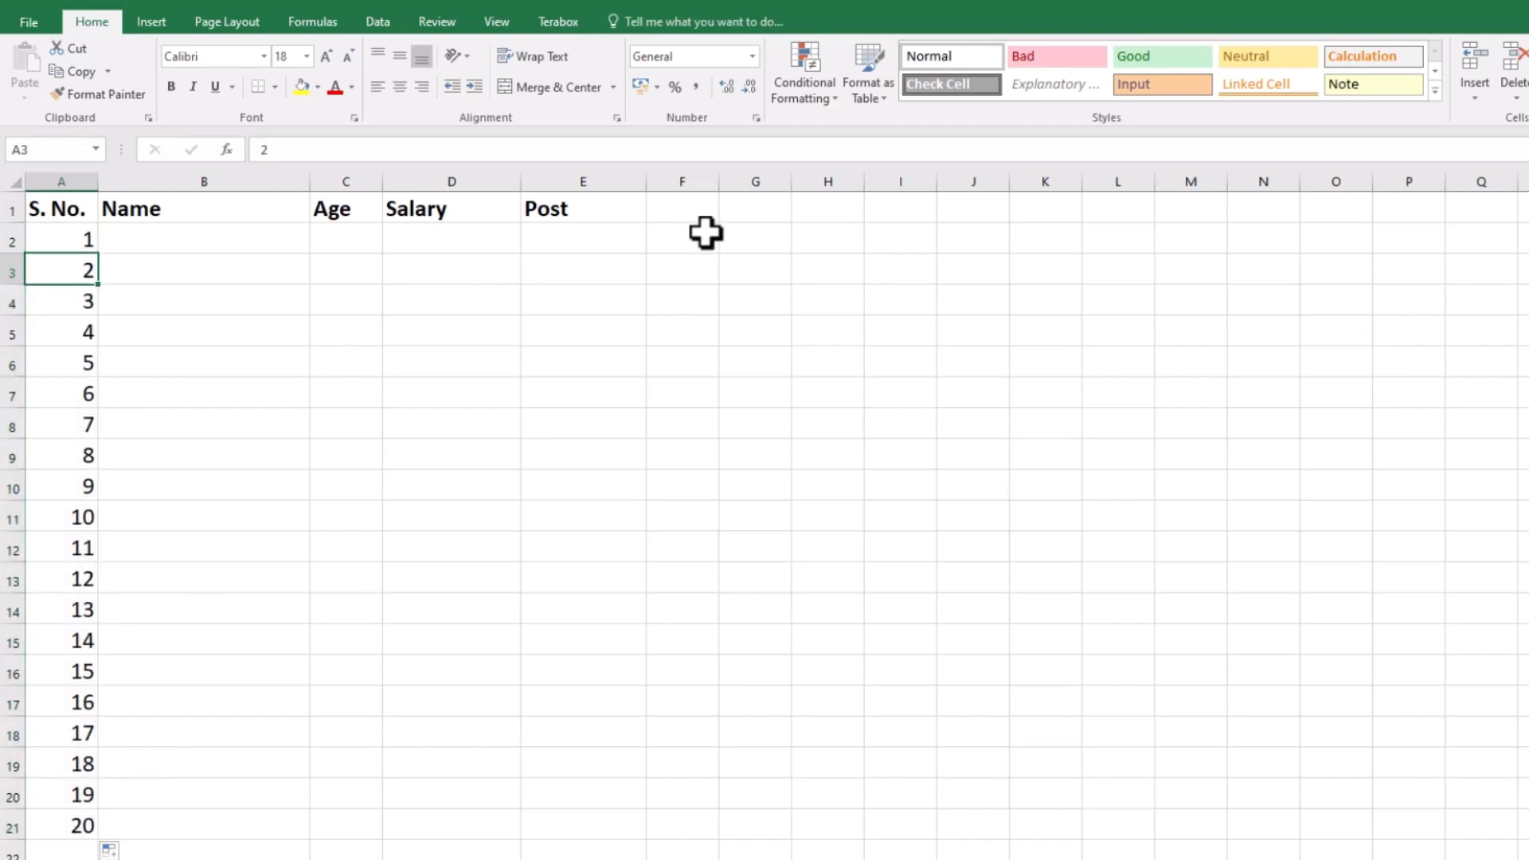
key("Up")
key("Down")
key("ctrl+shift+Down")
key("Delete")
key("Down")
key("Up")
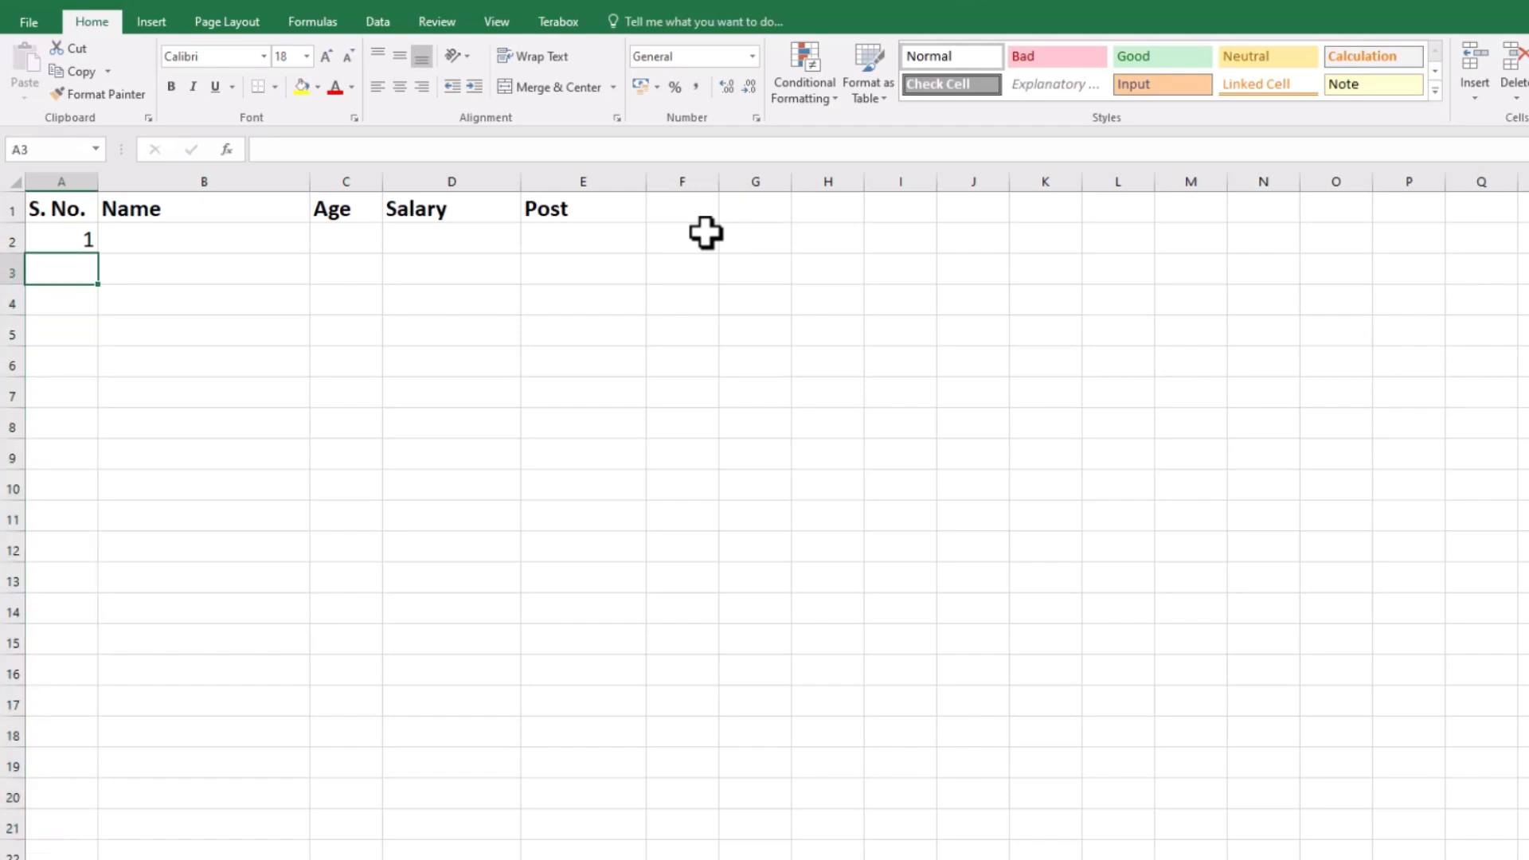
key("Up")
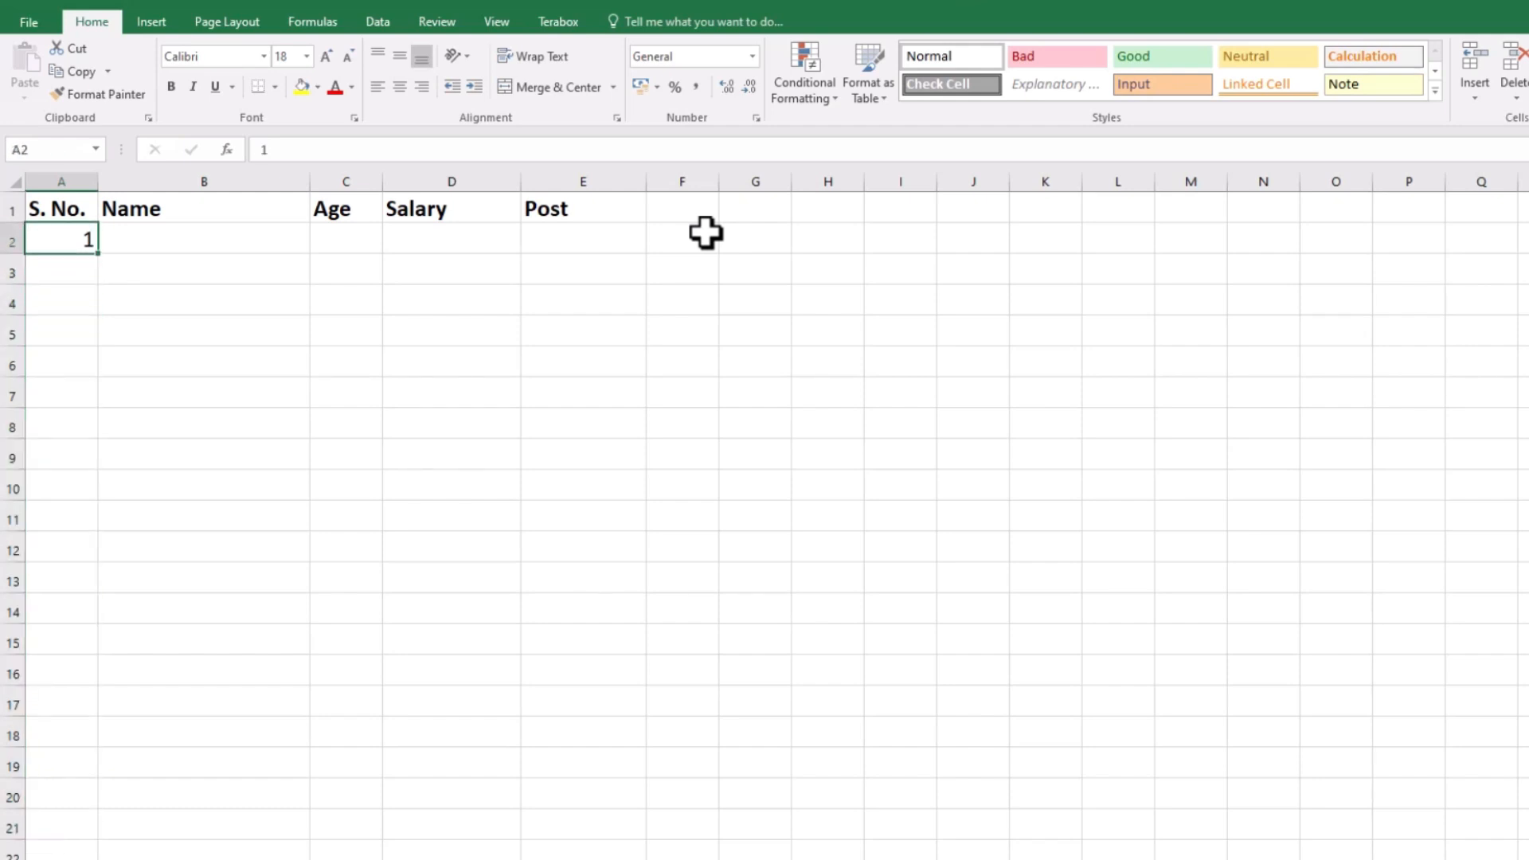
key("ctrl+z")
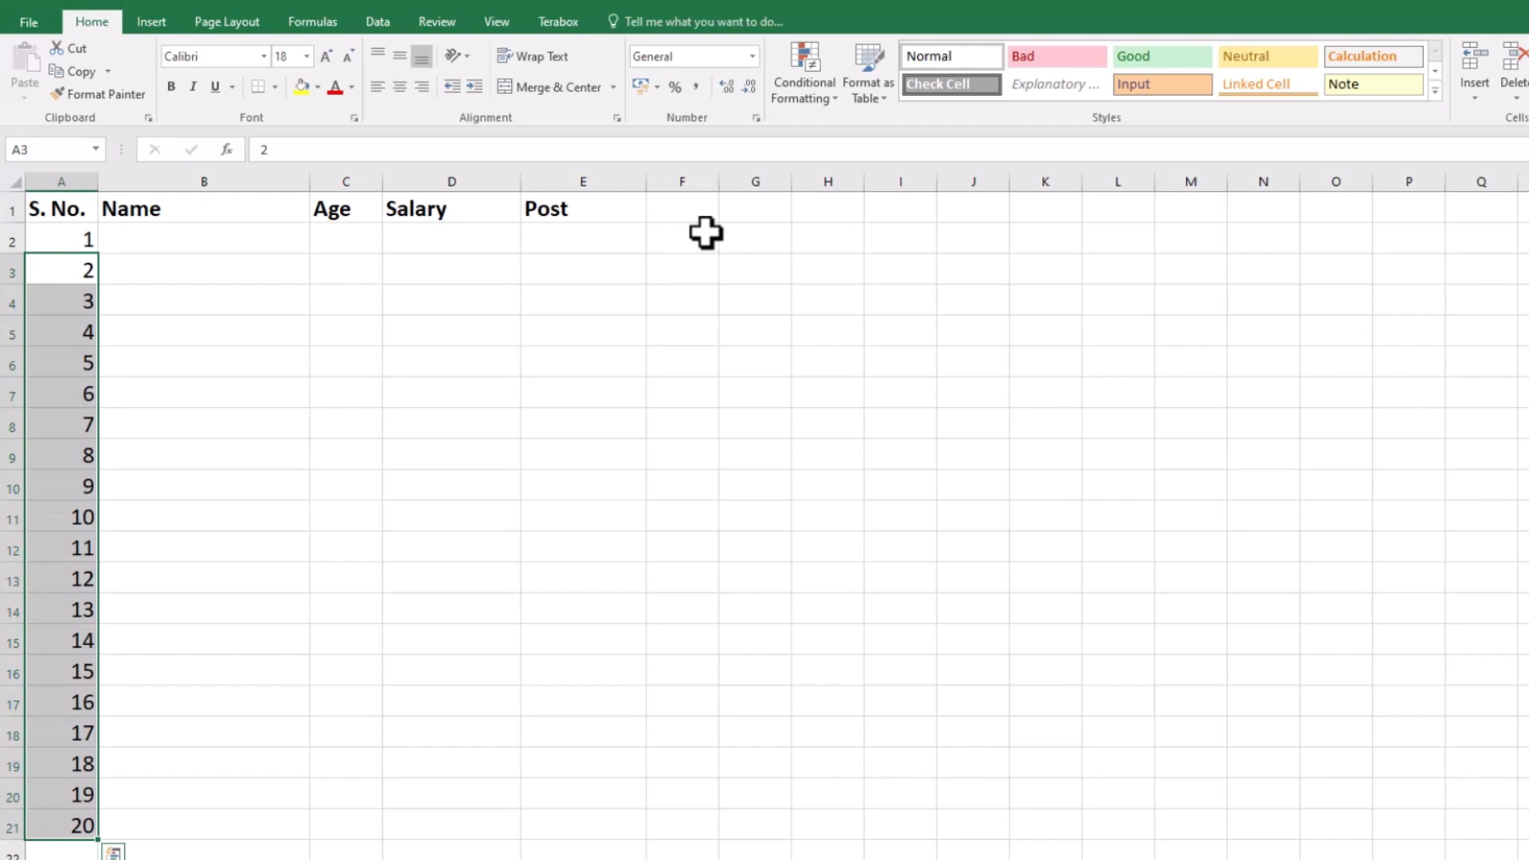
Clear the serial numbers in A3:A21, leaving only 1 in A2.
key("Up")
key("Down")
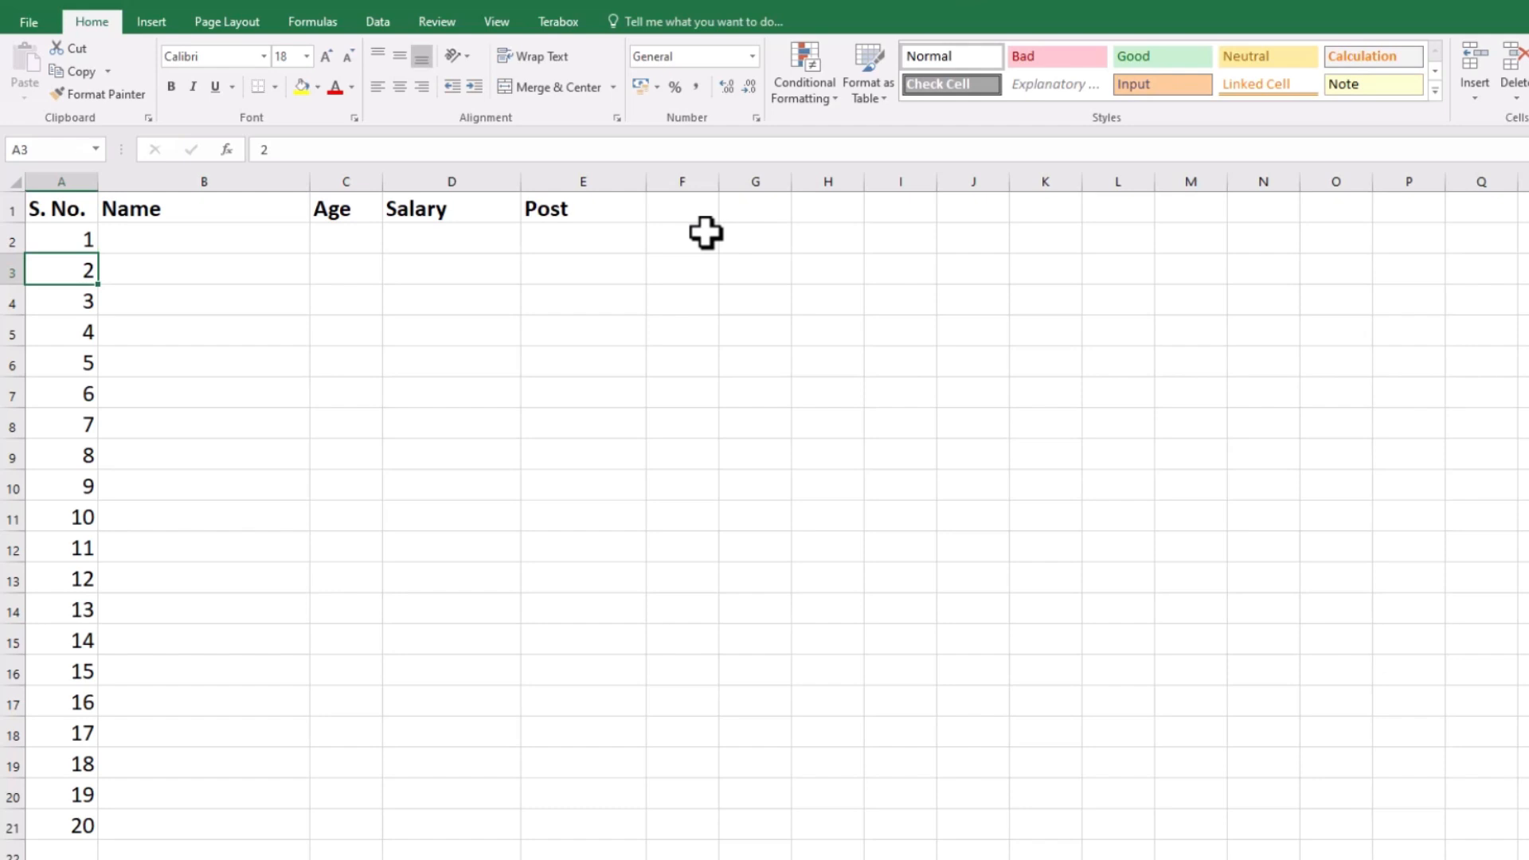
key("ctrl+shift+Down")
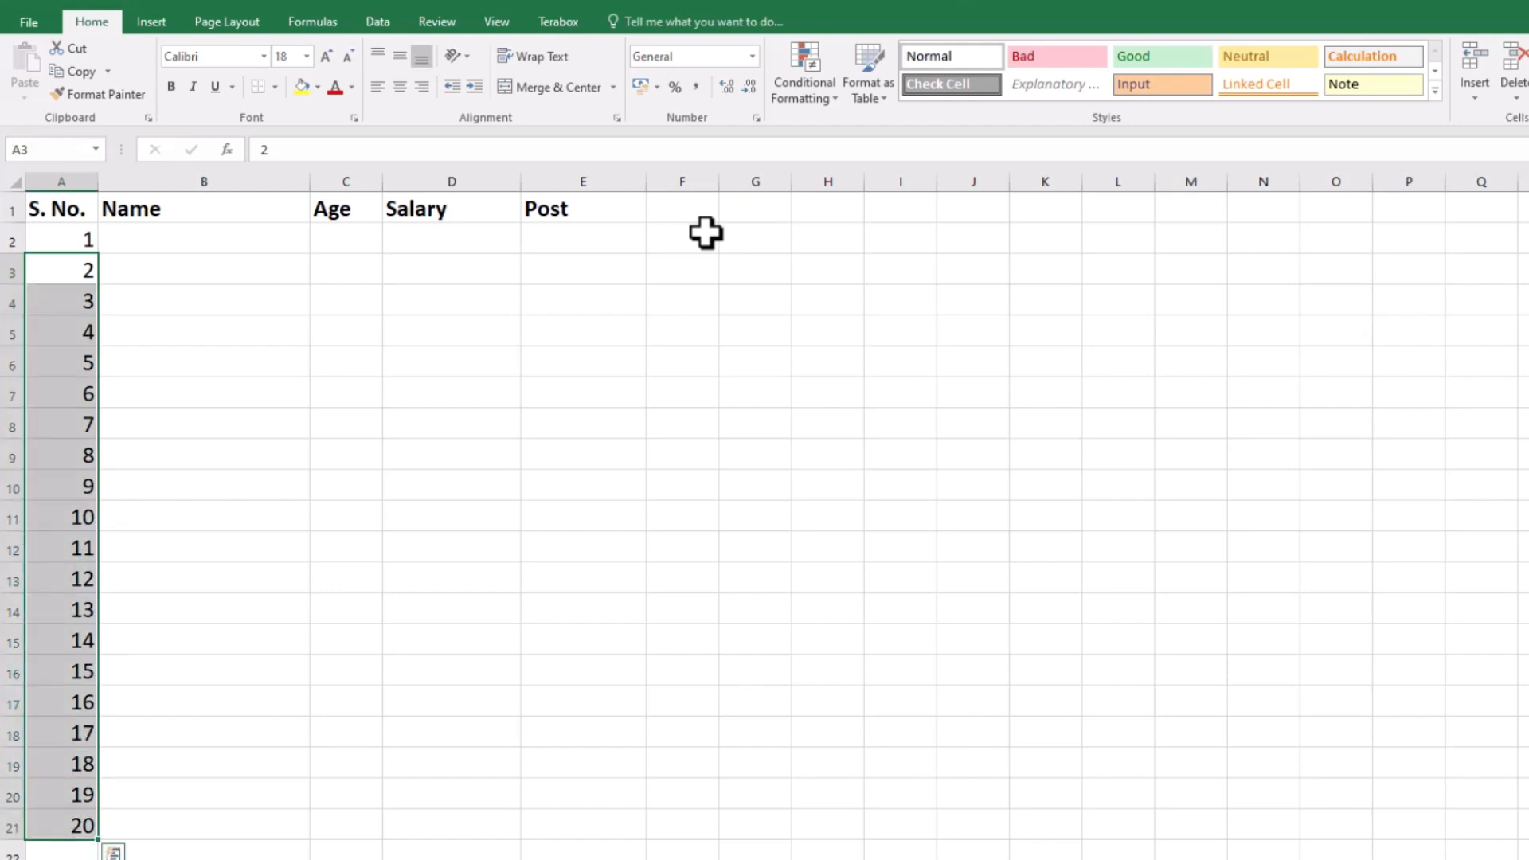
key("Delete")
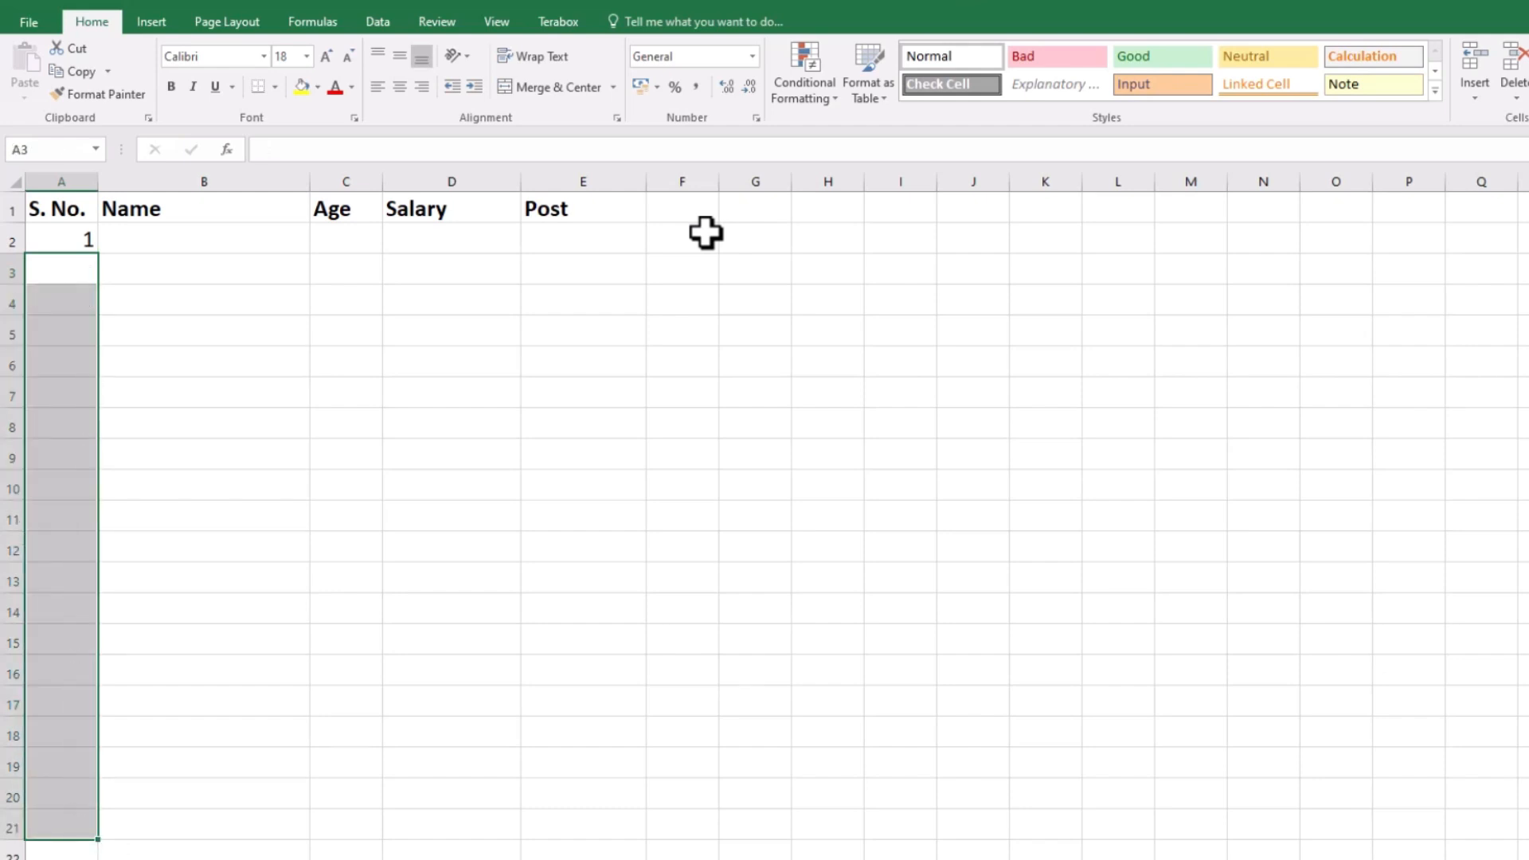
key("Down")
key("Up")
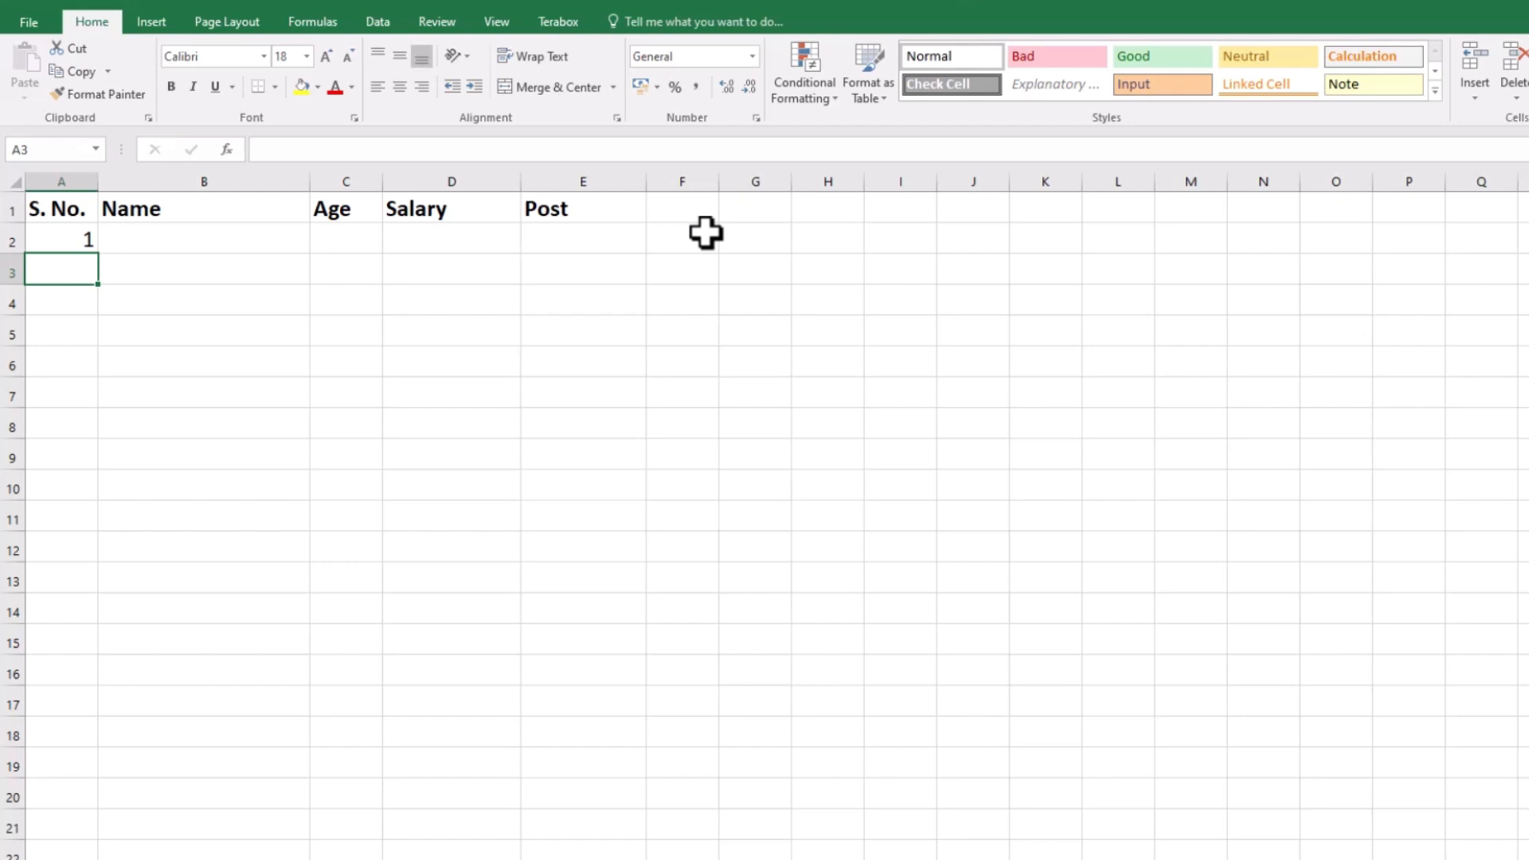
Enter the formula =A2+1 in A3 to calculate the second serial number.
key("Up")
key("Down")
type("=")
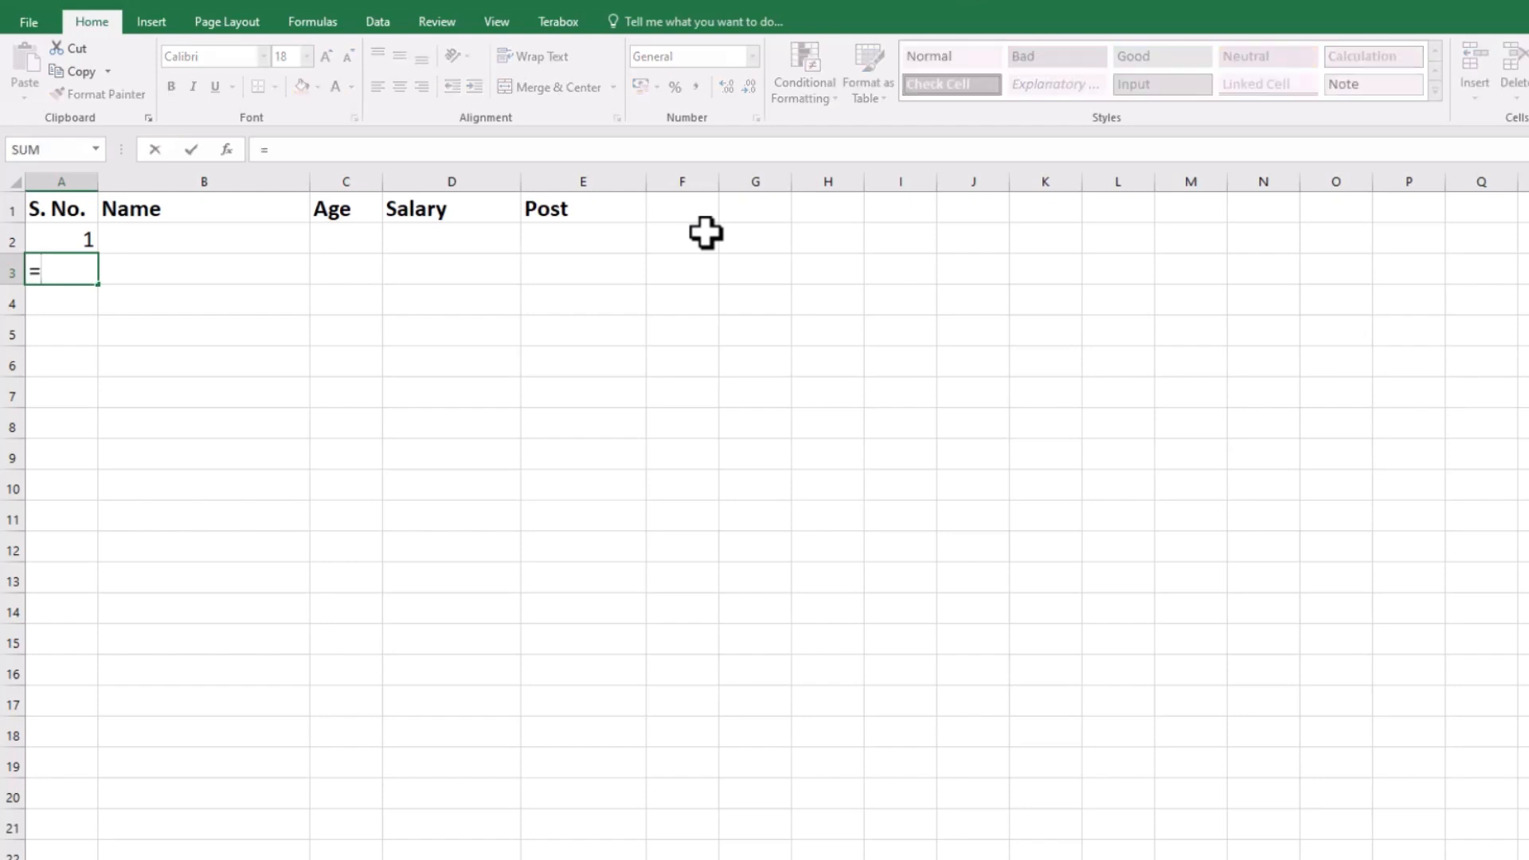
key("Up")
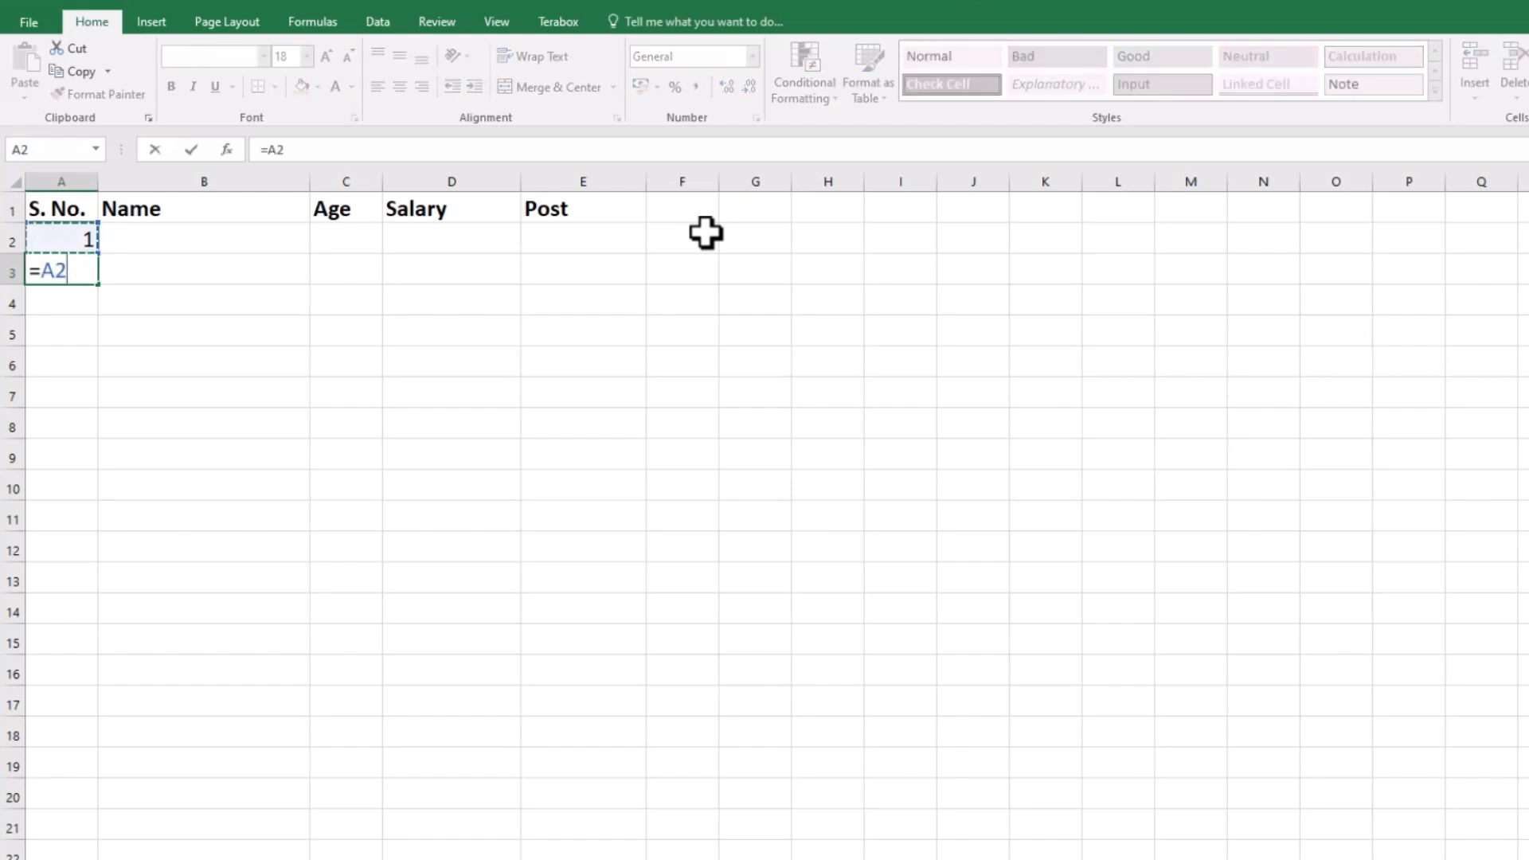
type("+1")
key("ctrl+Return")
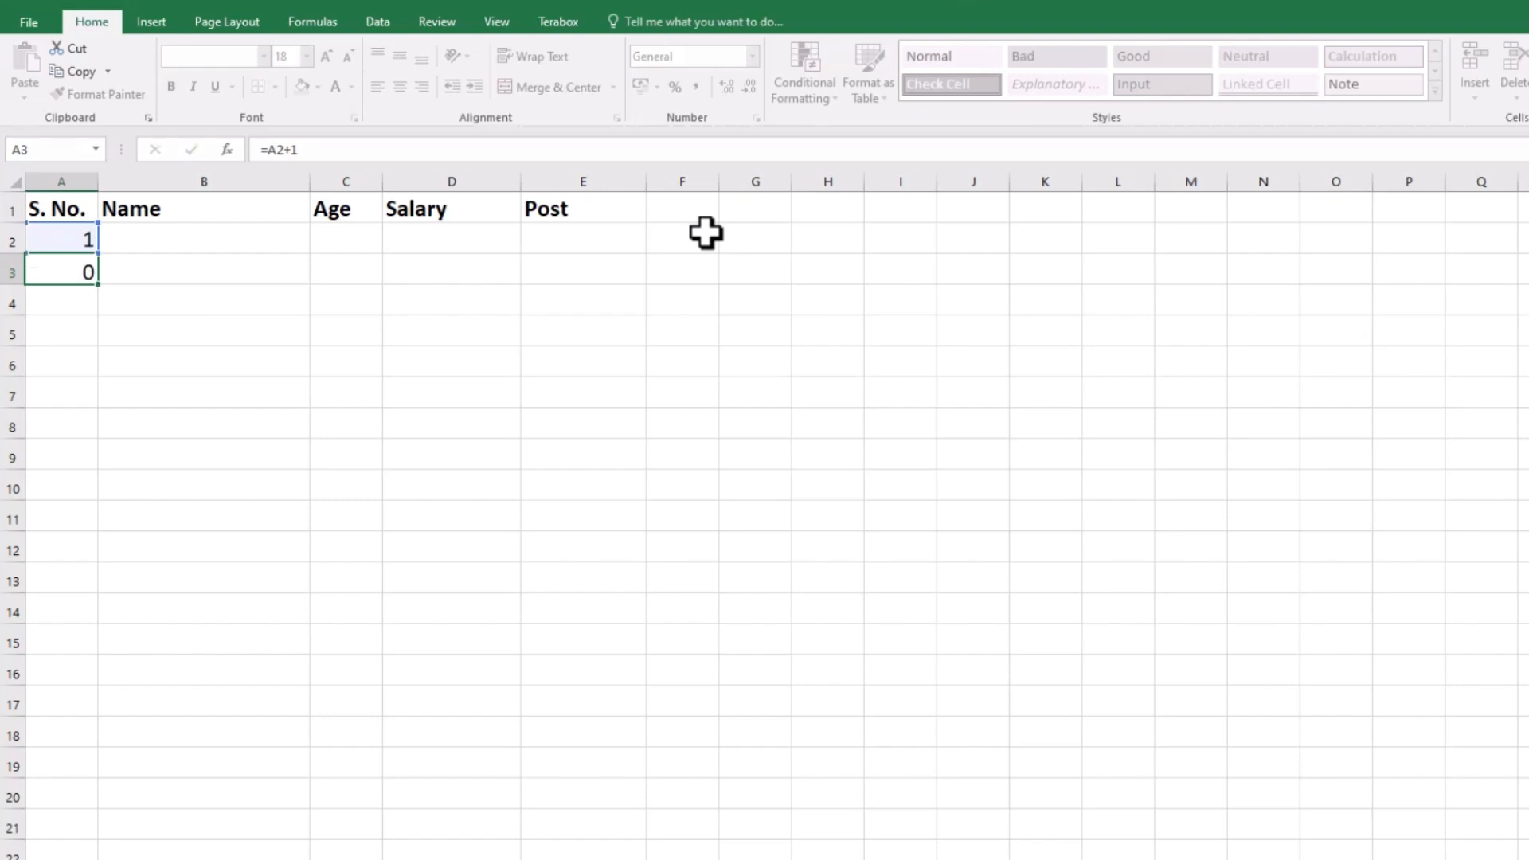
key("Return")
key("Up")
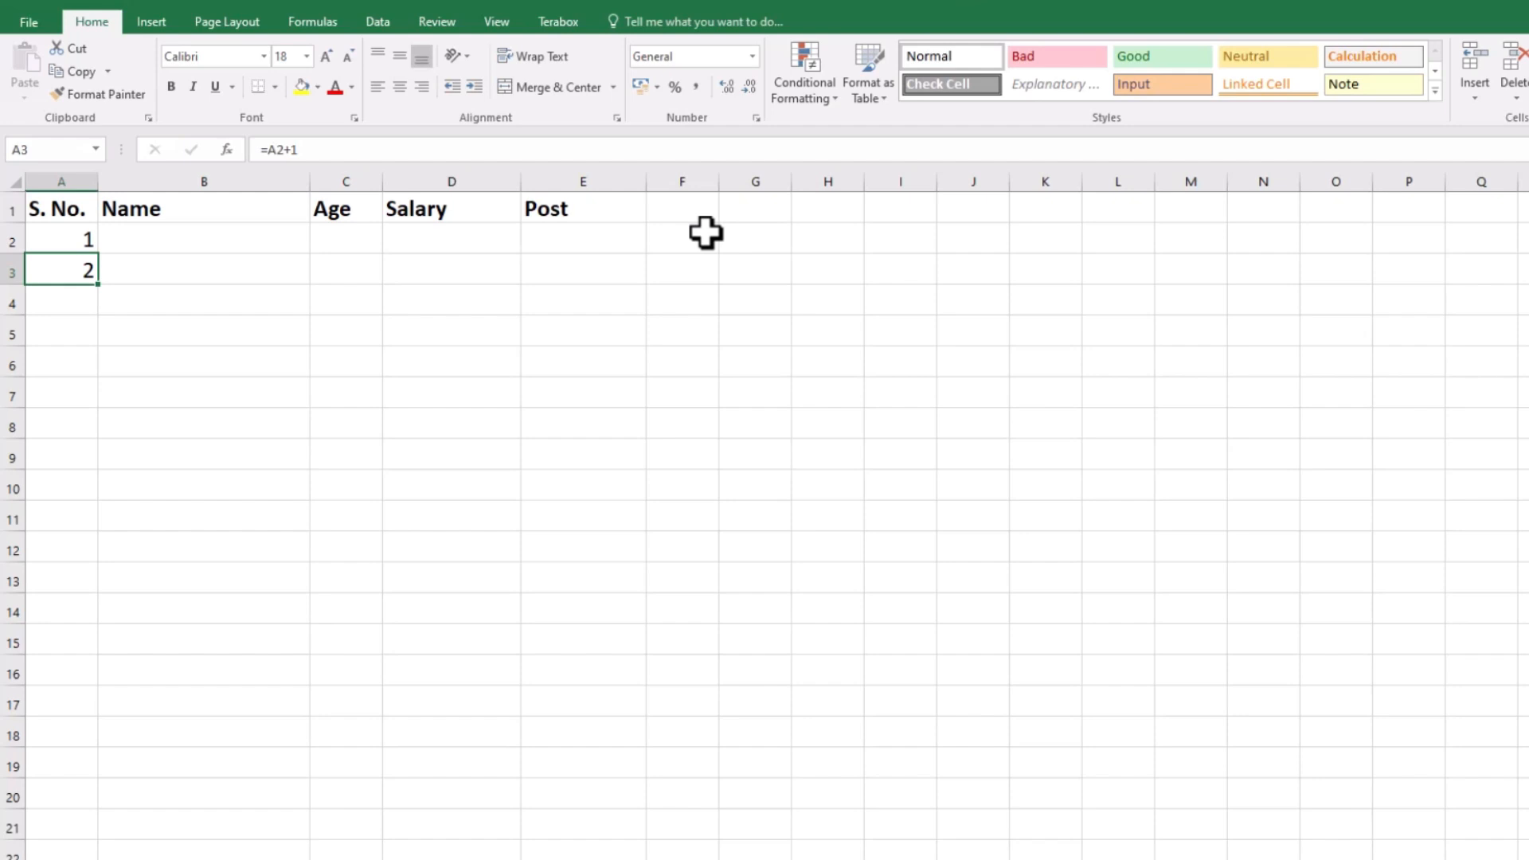
Fill the A3 formula down the S. No. column through A21.
key("shift+Down")
key("shift+Down")
key("shift+Down")
key("shift+Down")
key("shift+Down")
key("shift+Down")
key("shift+Down")
key("shift+Down")
key("shift+Down")
key("shift+Down")
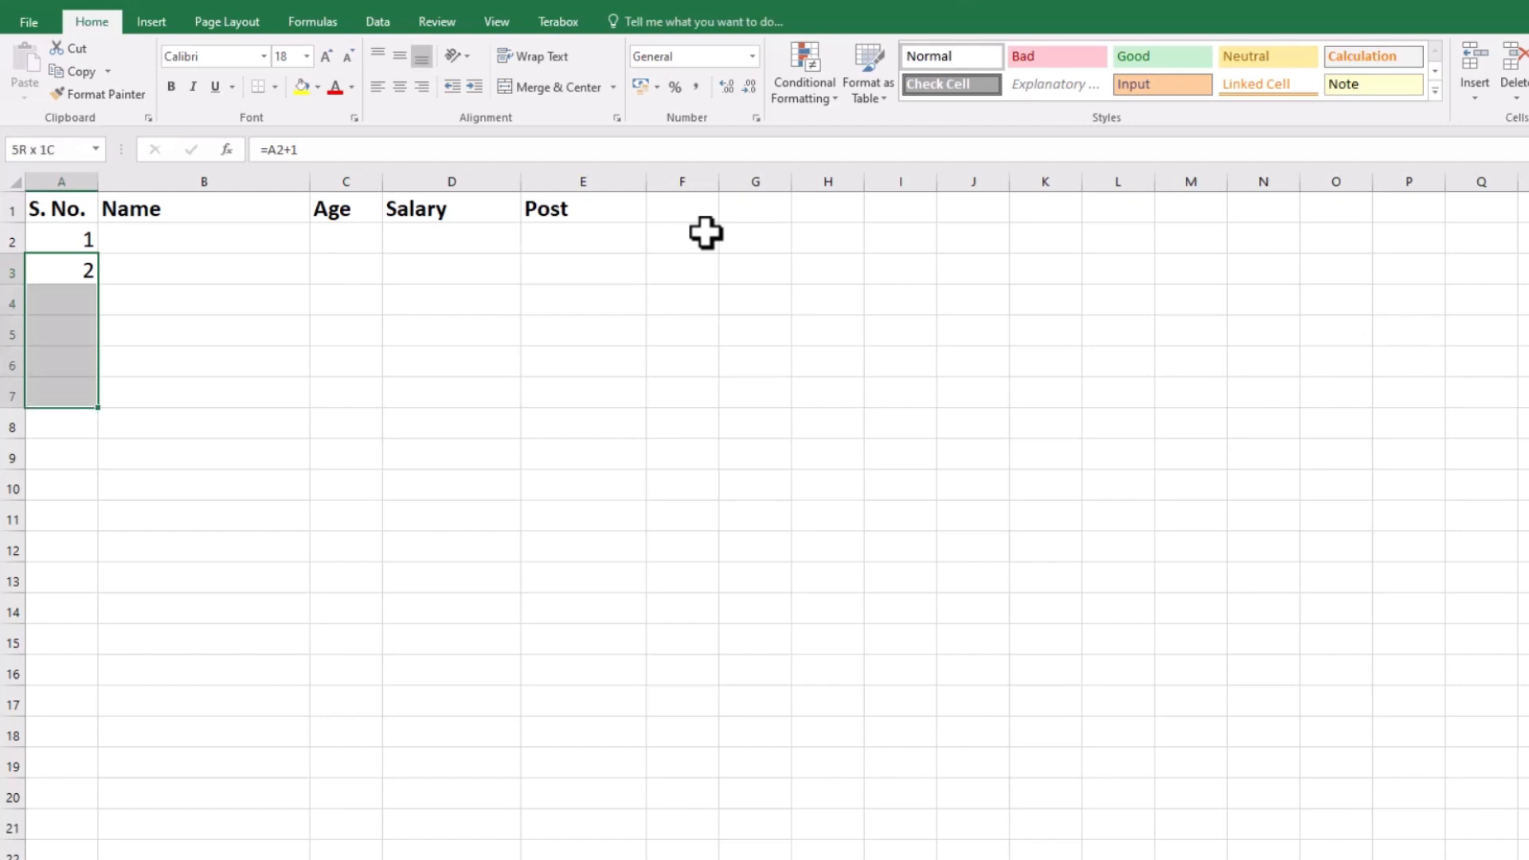
key("shift+Down")
key("shift+Down")
key("shift+Down")
key("shift+Down")
key("shift+Down")
key("shift+Down")
key("shift+Down")
key("shift+Down")
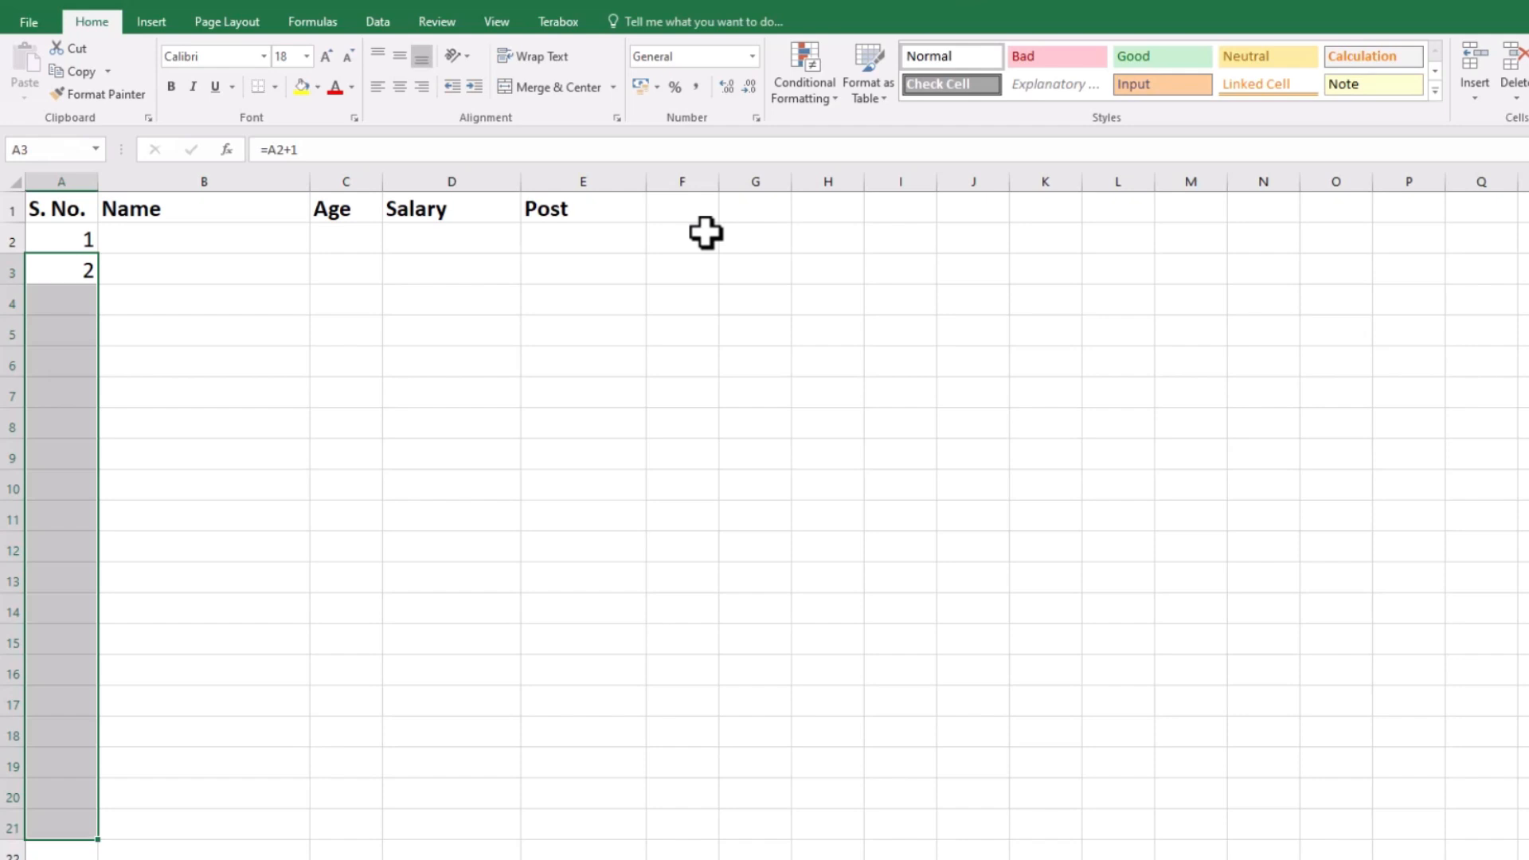
key("ctrl+d")
key("Down")
key("Down")
key("Down")
key("Down")
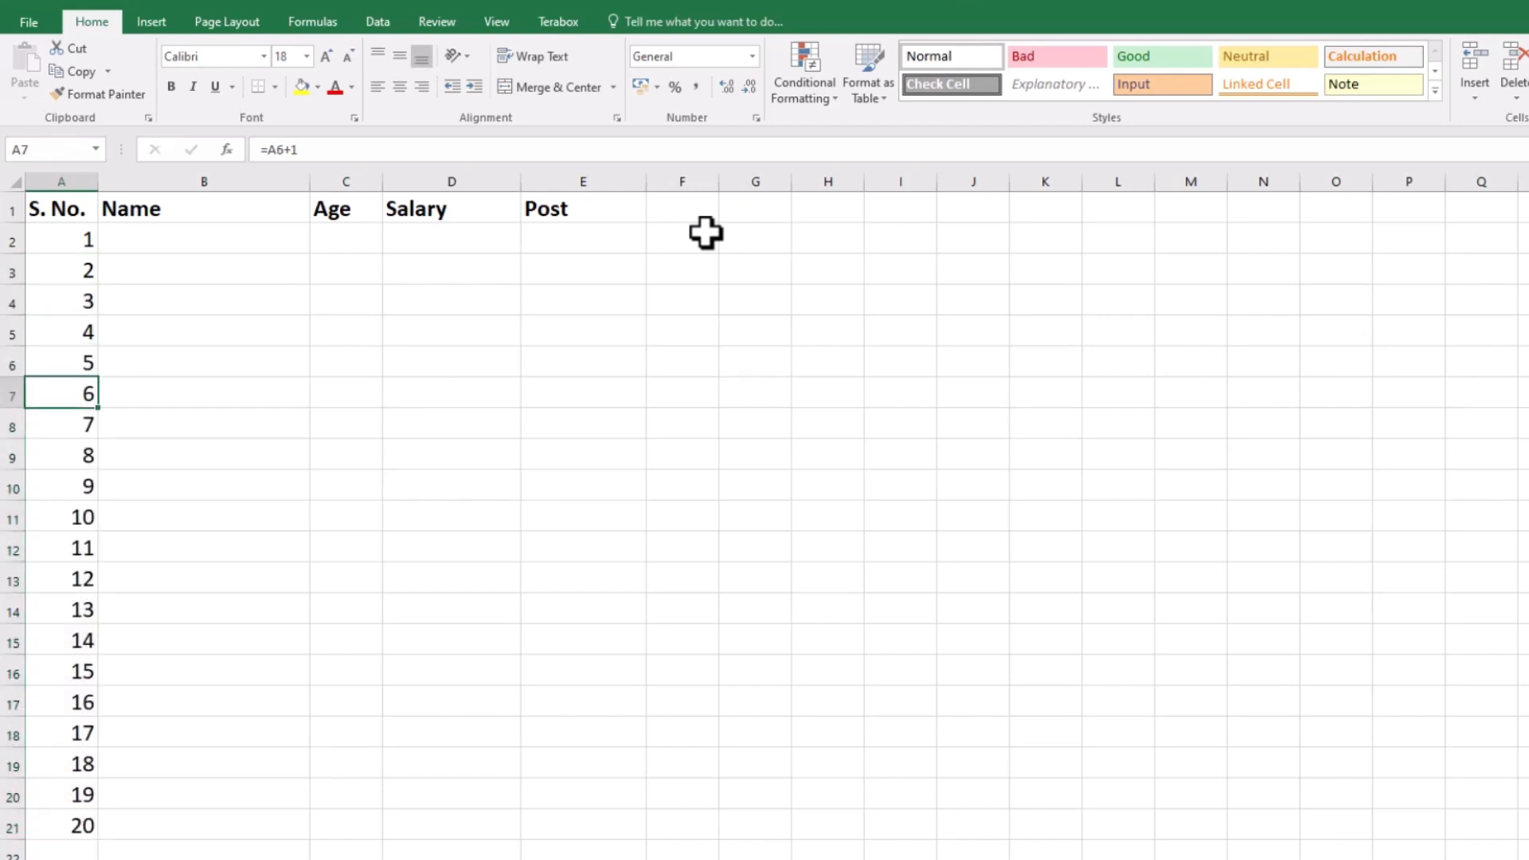
Clear the serial number formula in A4 to test how the dependent numbering reacts.
key("Up")
key("Up")
key("Up")
key("Delete")
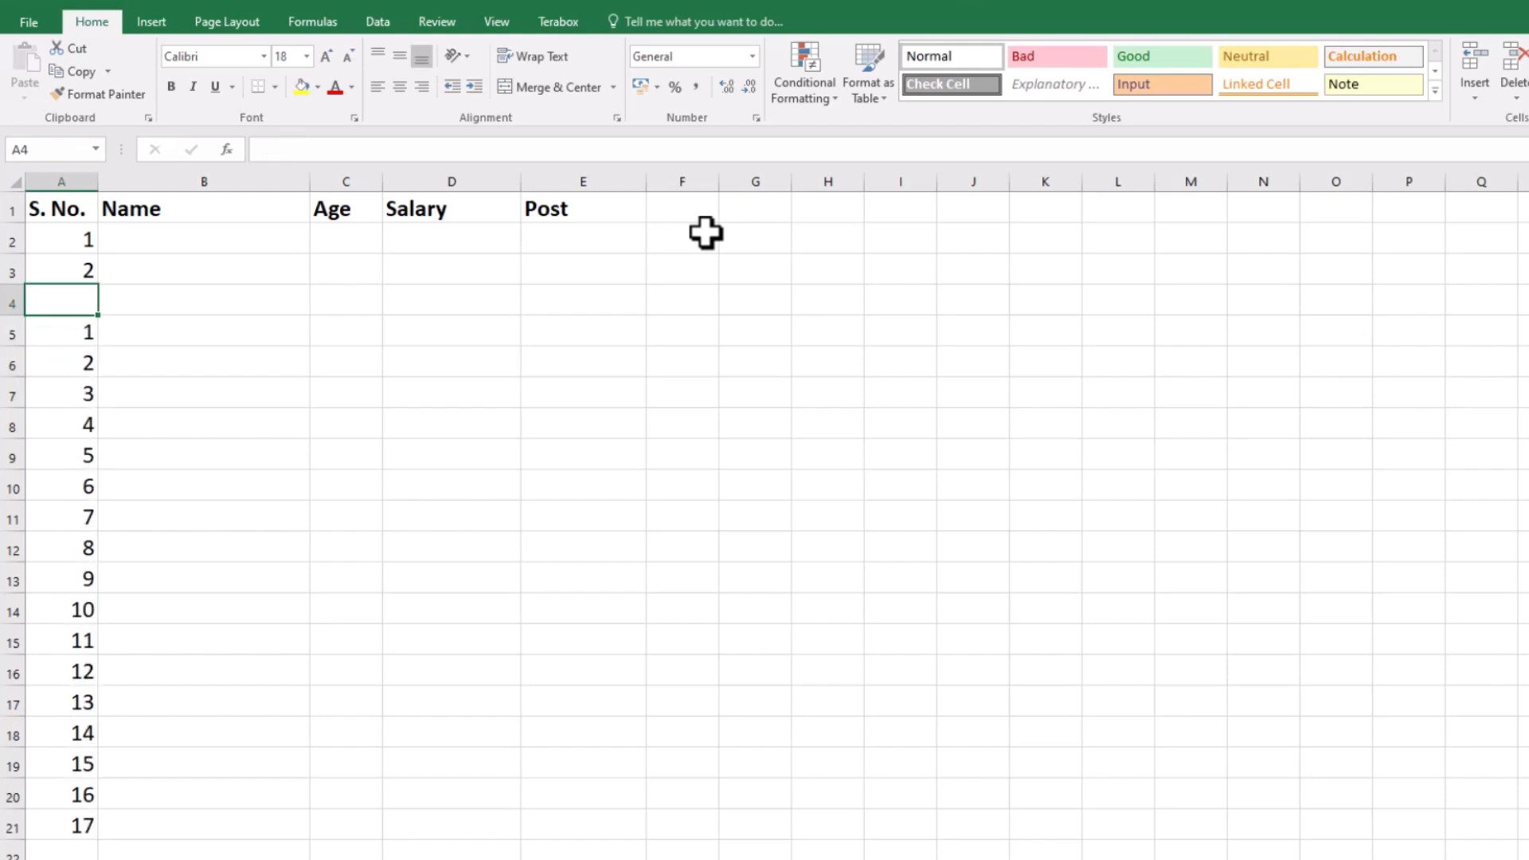
Overwrite the serial number formula in A7 with the value 8.
key("Down")
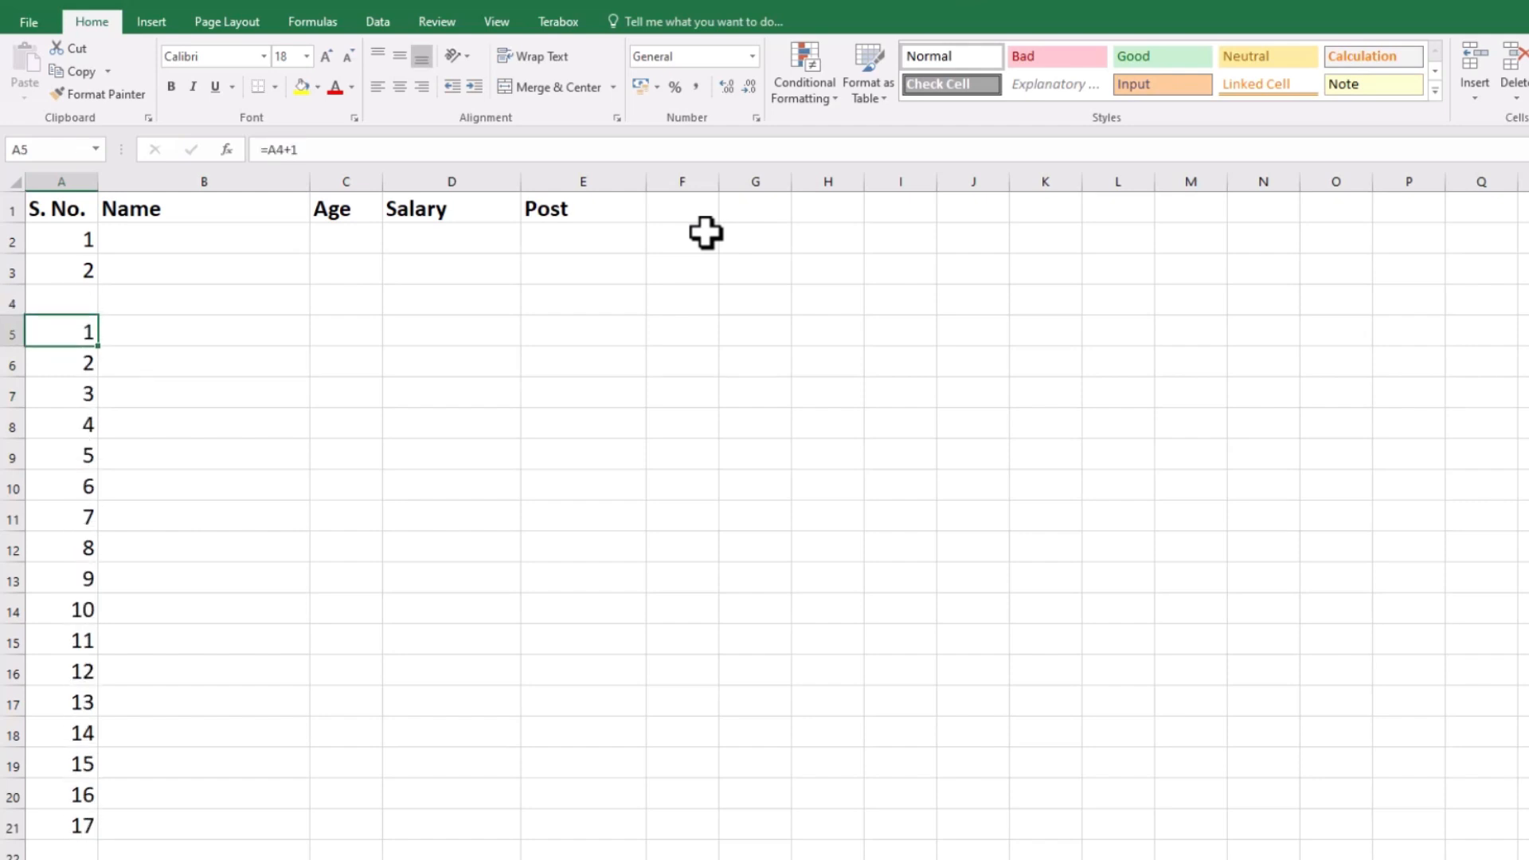
key("Down")
key("Down")
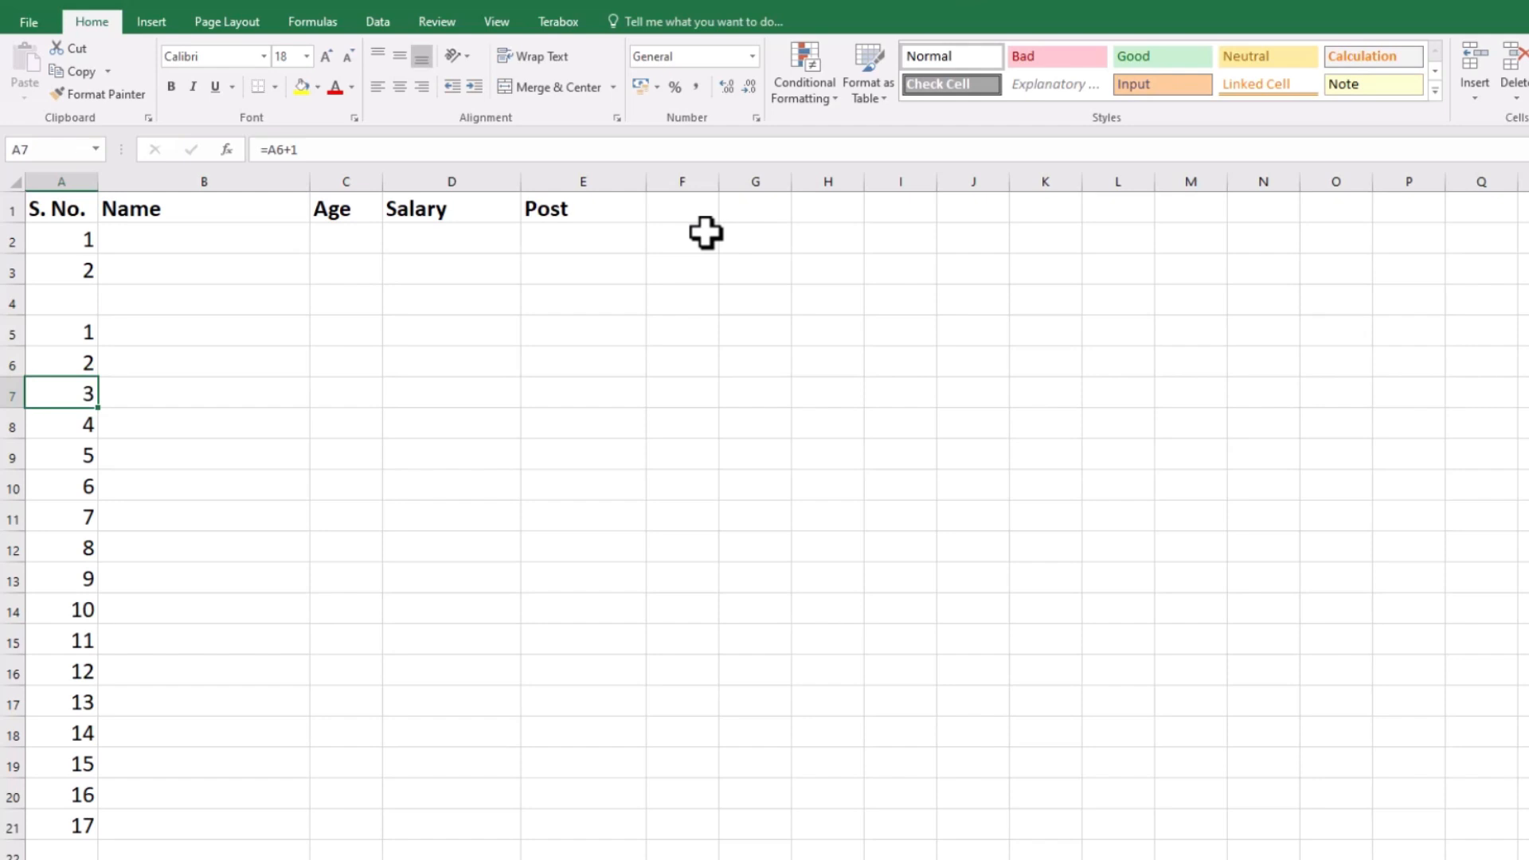
type("8")
key("Return")
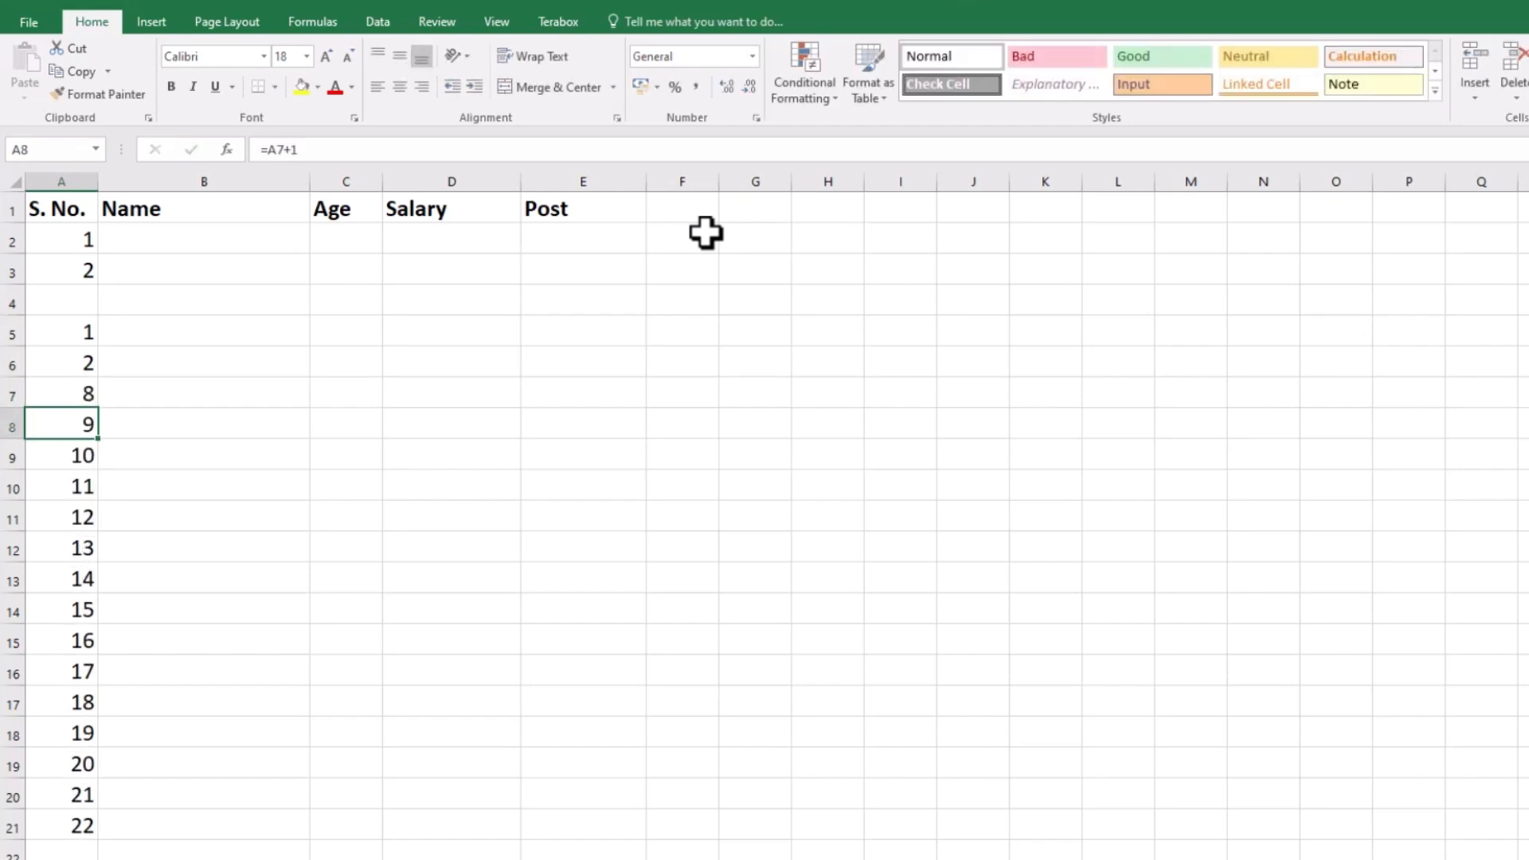
Replace the serial number formula in A12 with the value 10.
key("Down")
key("Down")
key("Down")
key("Down")
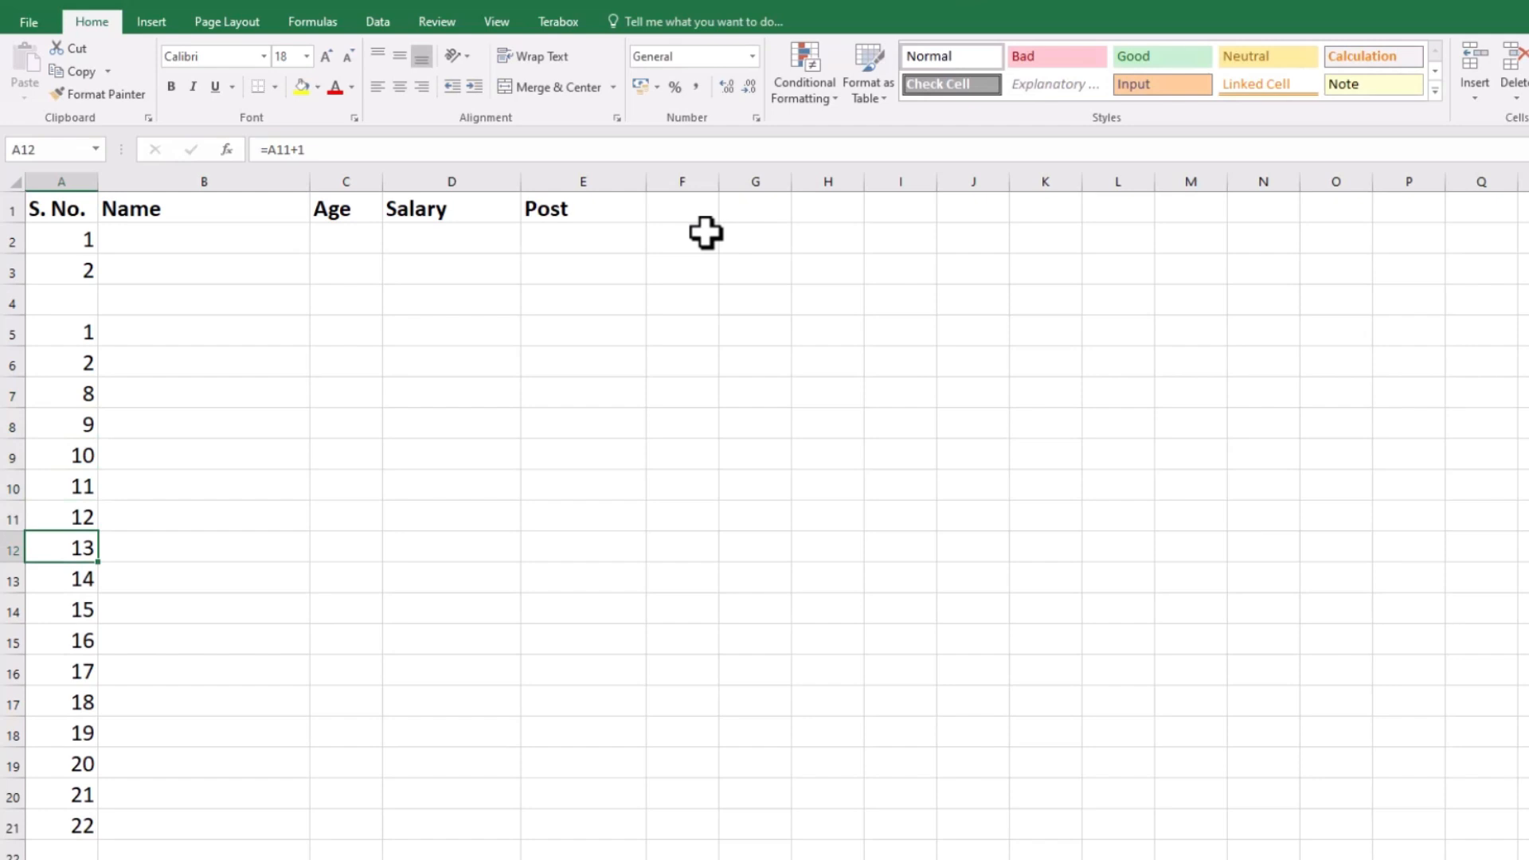
type("10")
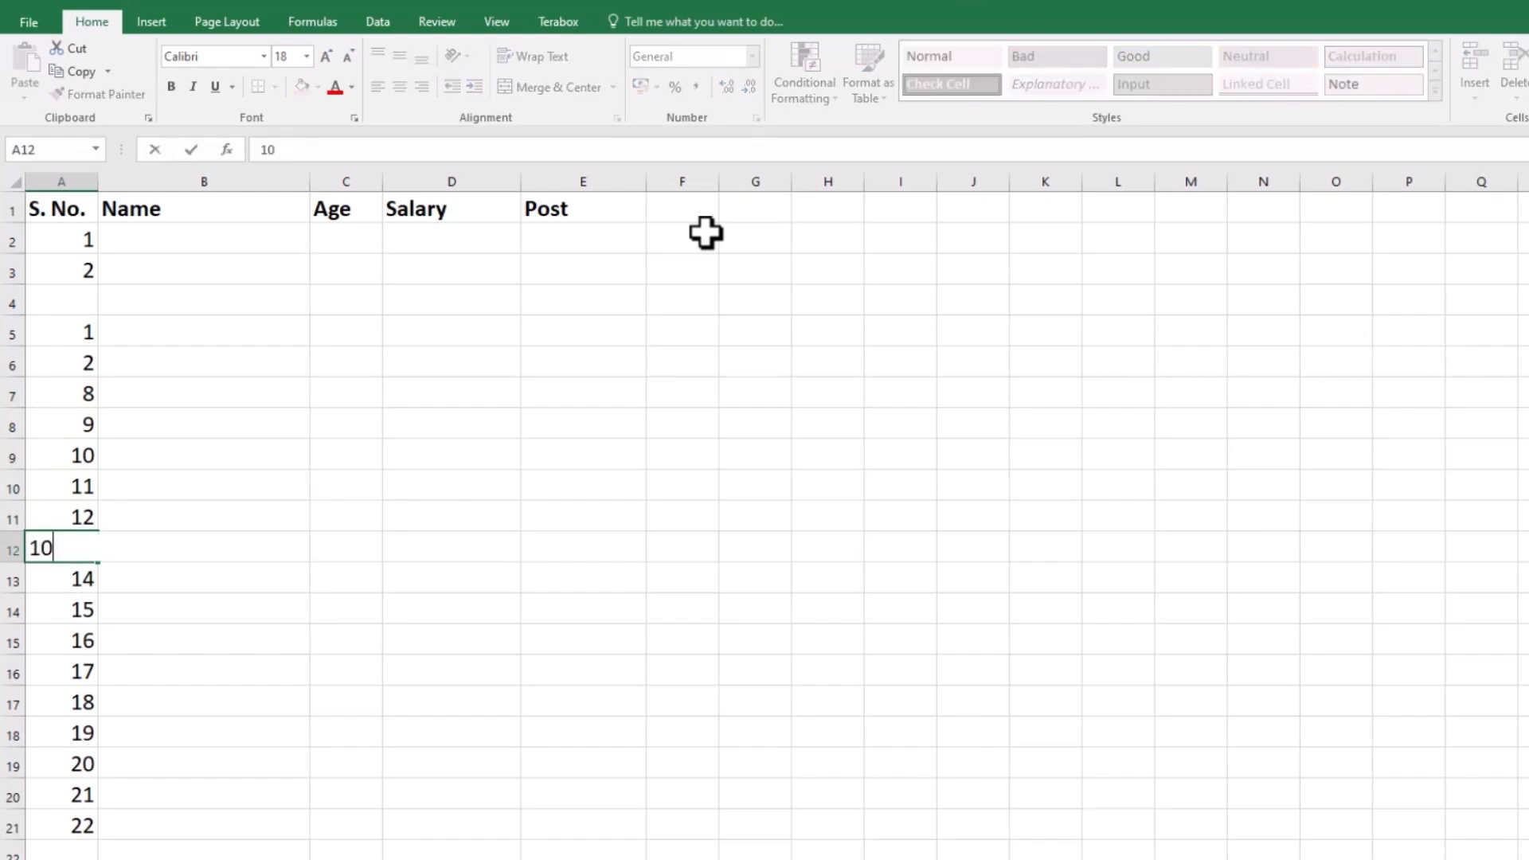
key("Return")
Replace the serial number formula in A17 with the value 21.
key("Down")
key("Down")
key("Down")
key("Down")
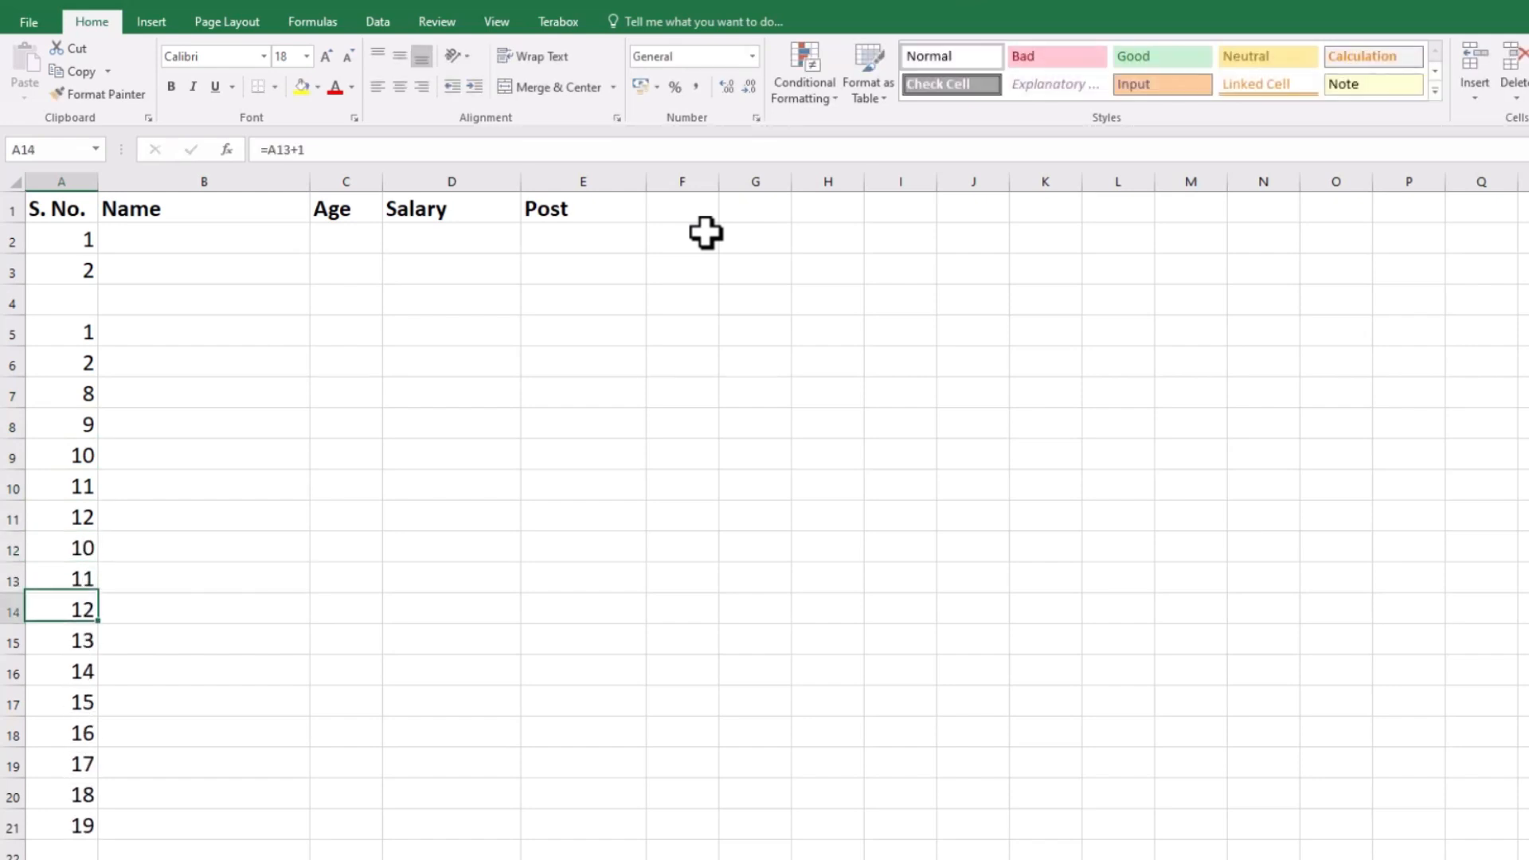
type("21")
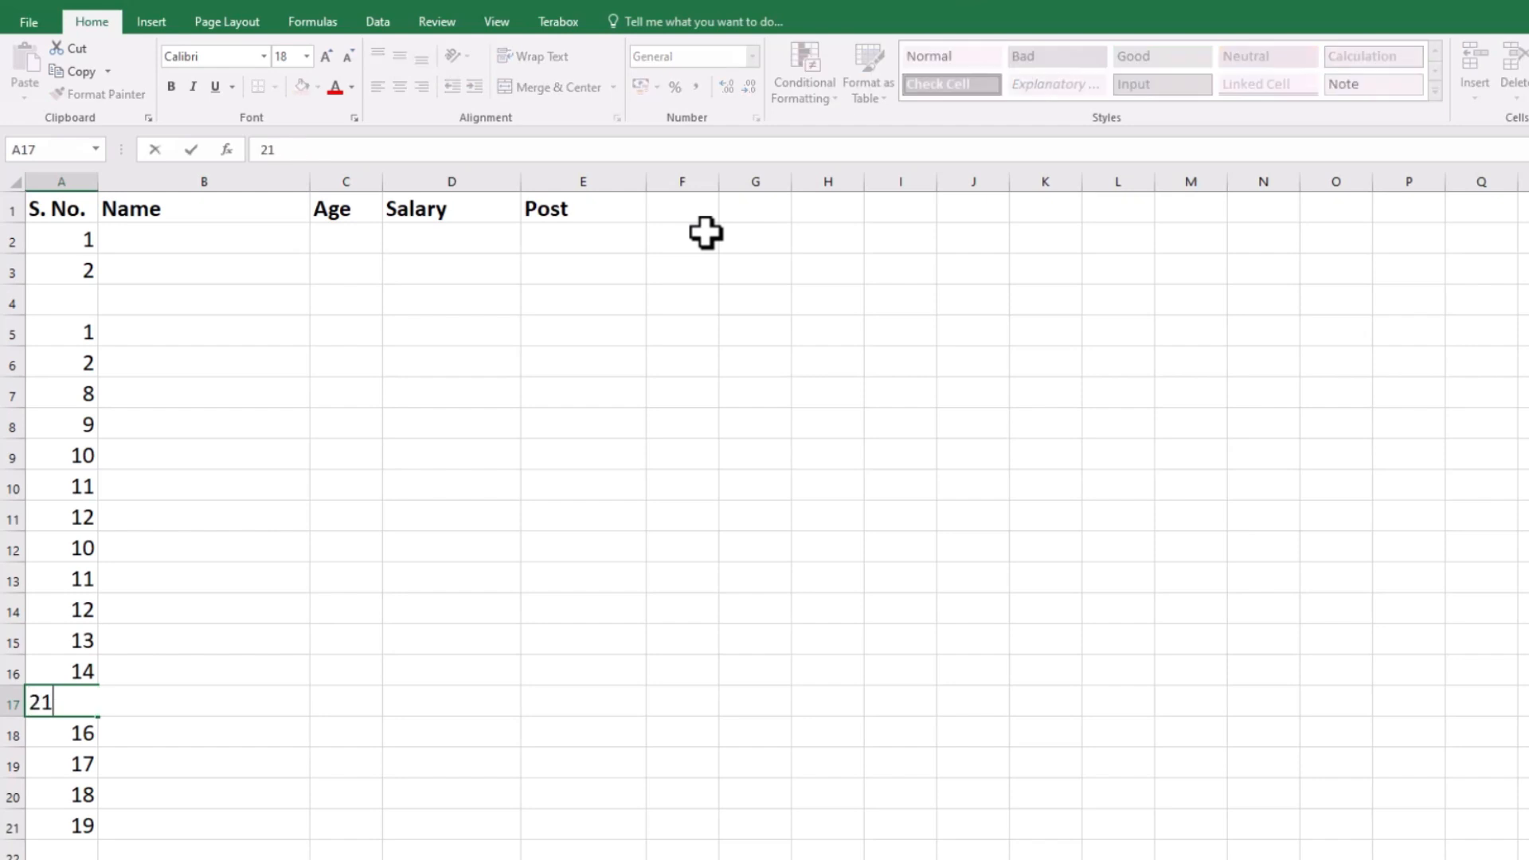
key("Return")
Replace the serial number formula in A5 with the value 50.
key("Up")
key("Up")
key("Up")
key("Up")
key("Up")
key("Up")
key("Up")
key("Up")
key("Up")
key("Up")
key("Up")
key("Up")
key("Up")
key("Up")
key("Up")
key("Up")
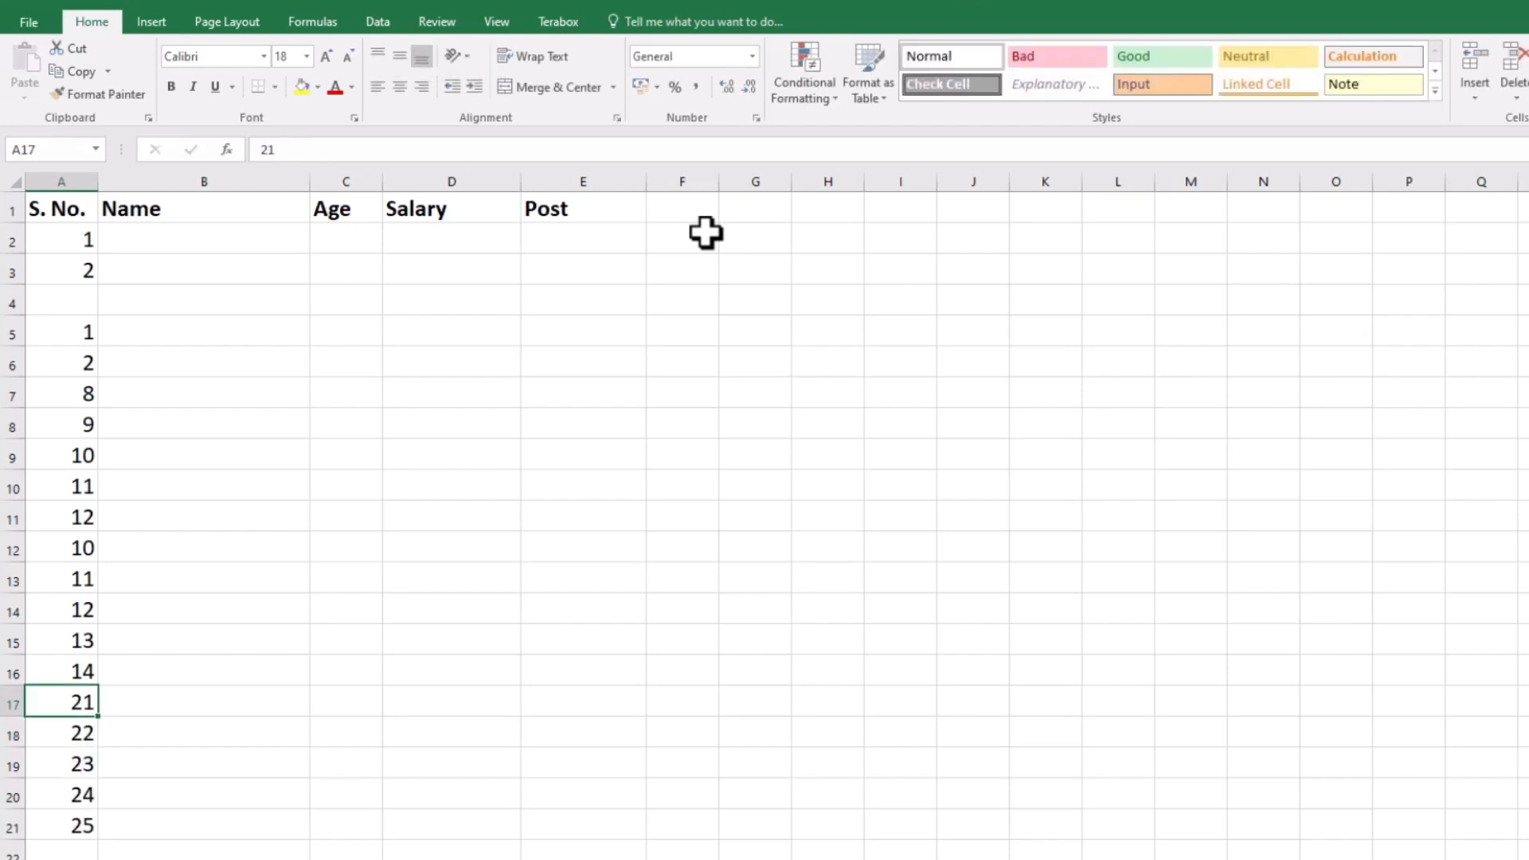
key("Down")
key("Down")
key("Down")
key("Down")
key("Up")
key("F2")
key("BackSpace")
key("BackSpace")
key("BackSpace")
key("BackSpace")
key("BackSpace")
key("BackSpace")
type("50")
key("Return")
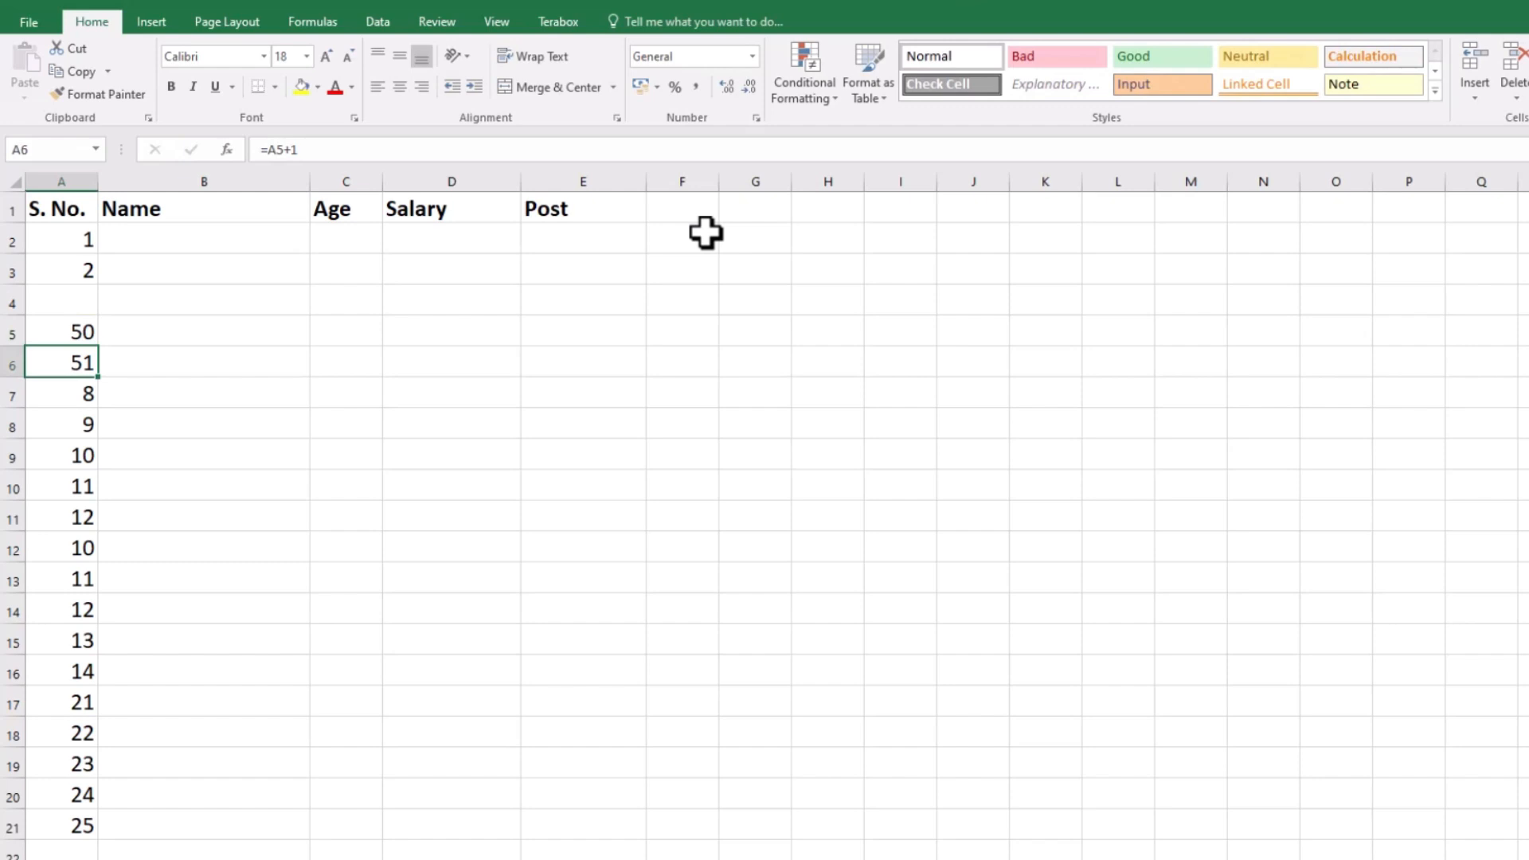
key("ctrl+shift+Down")
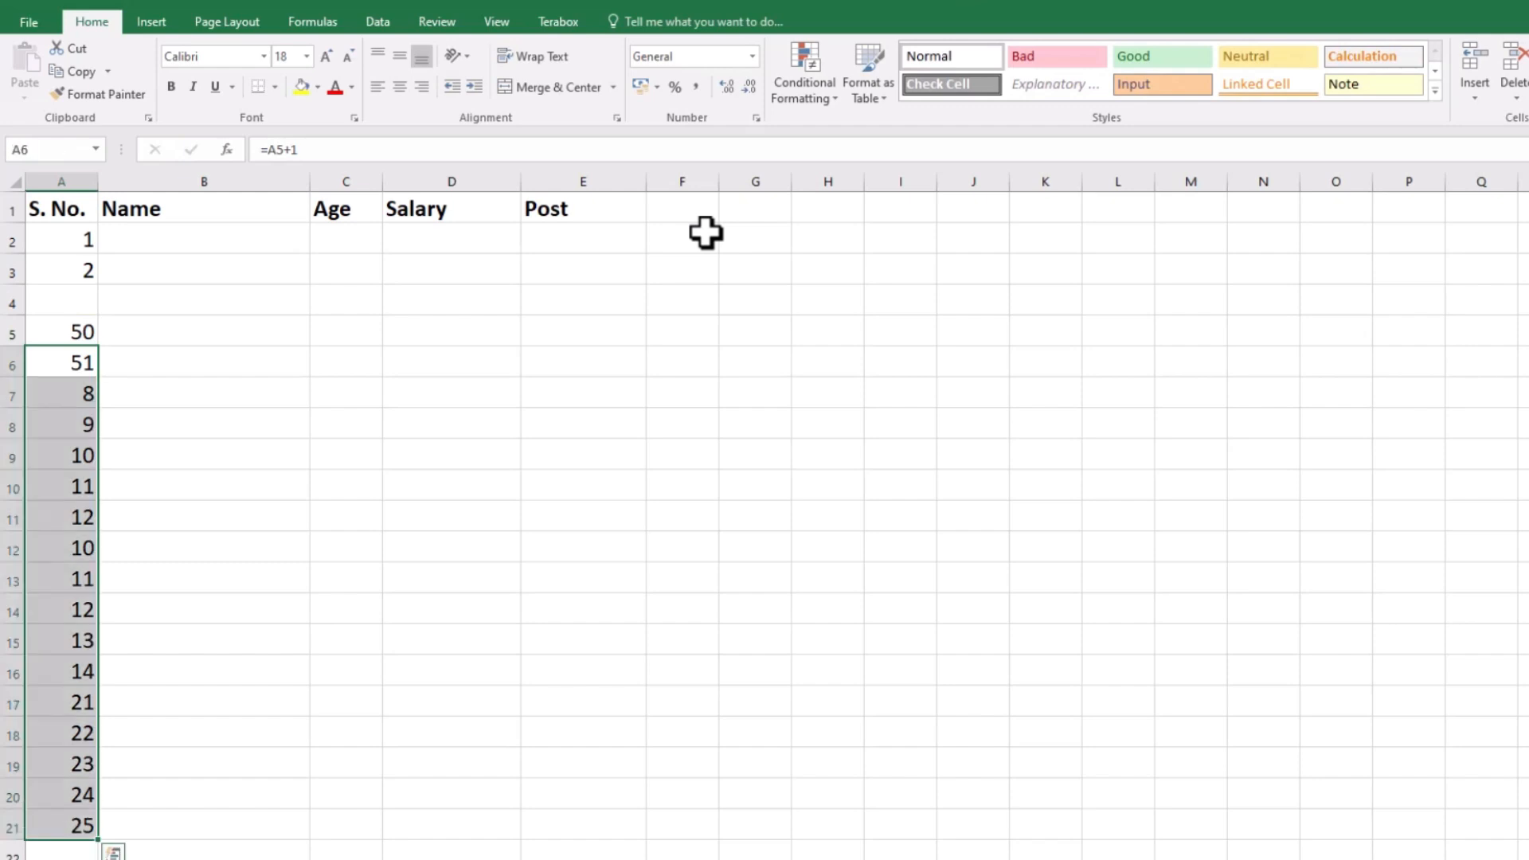
key("ctrl+q")
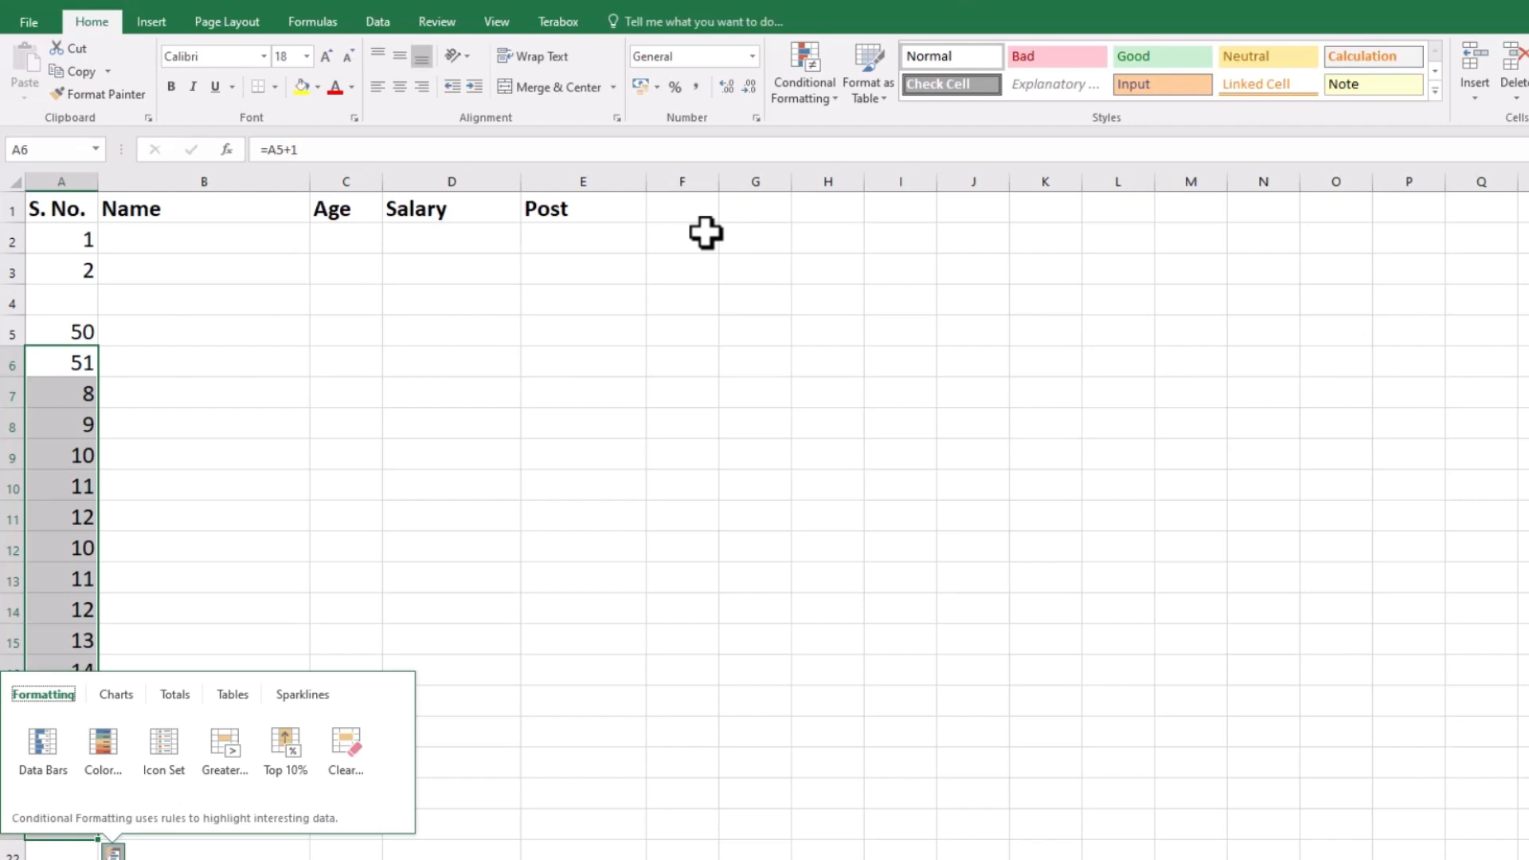
key("Escape")
key("Down")
key("Up")
key("Up")
key("Up")
key("Up")
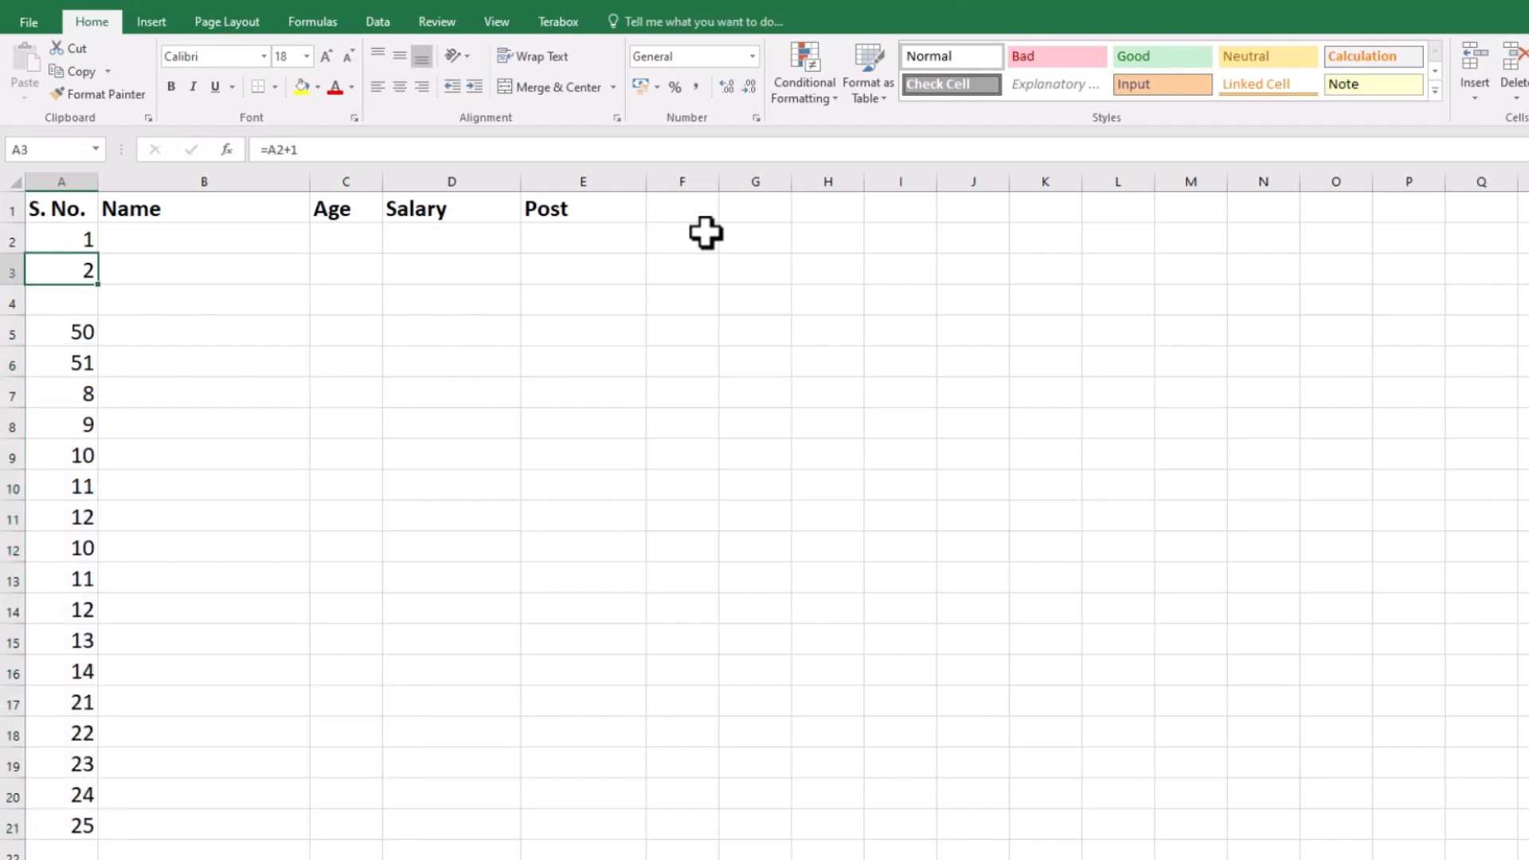
key("ctrl+shift+Down")
key("ctrl+shift+Down")
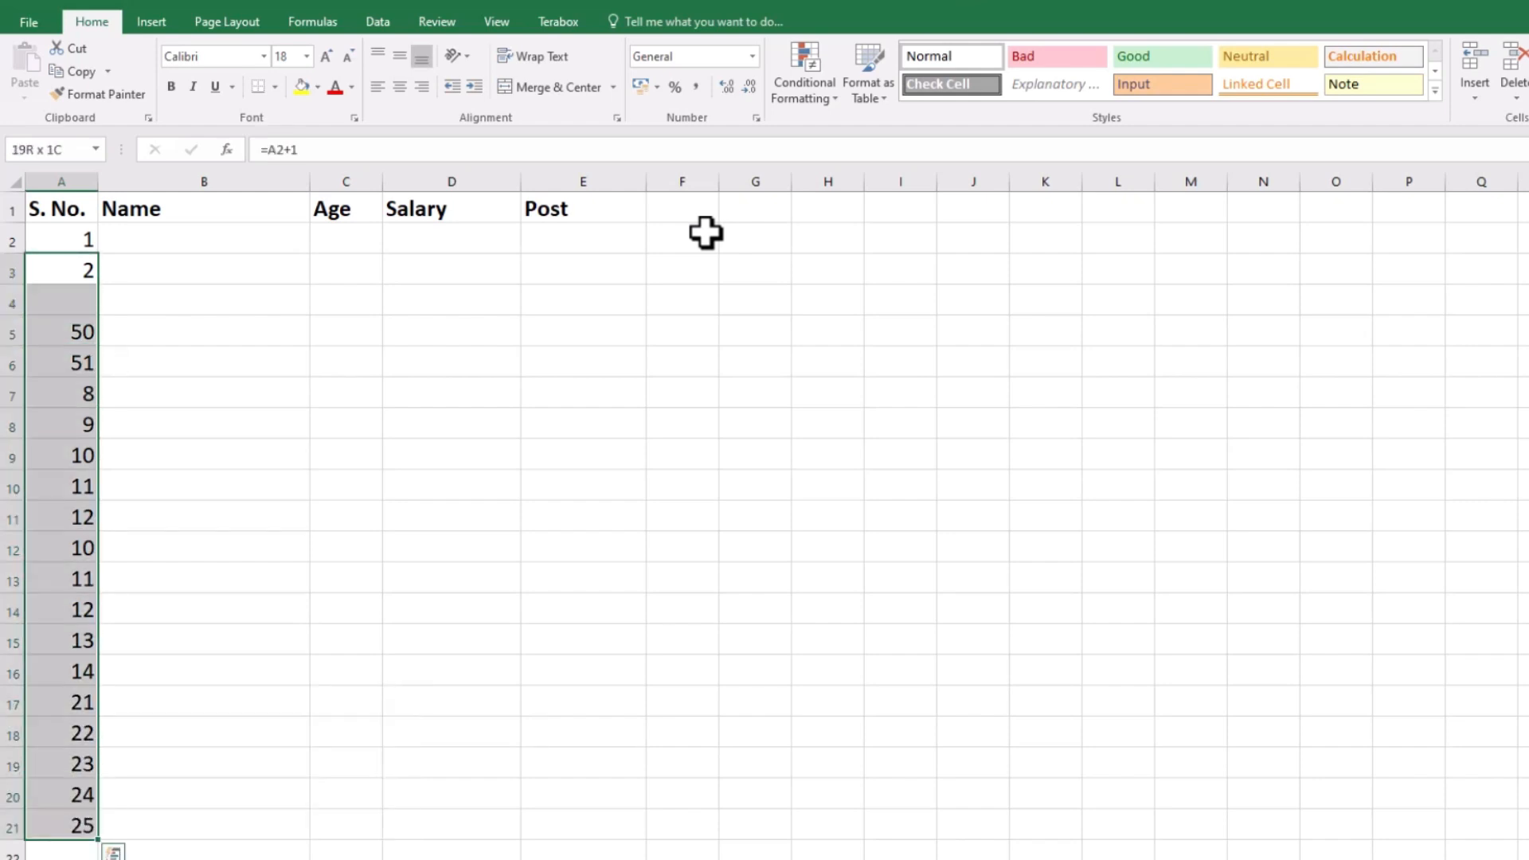
key("ctrl+q")
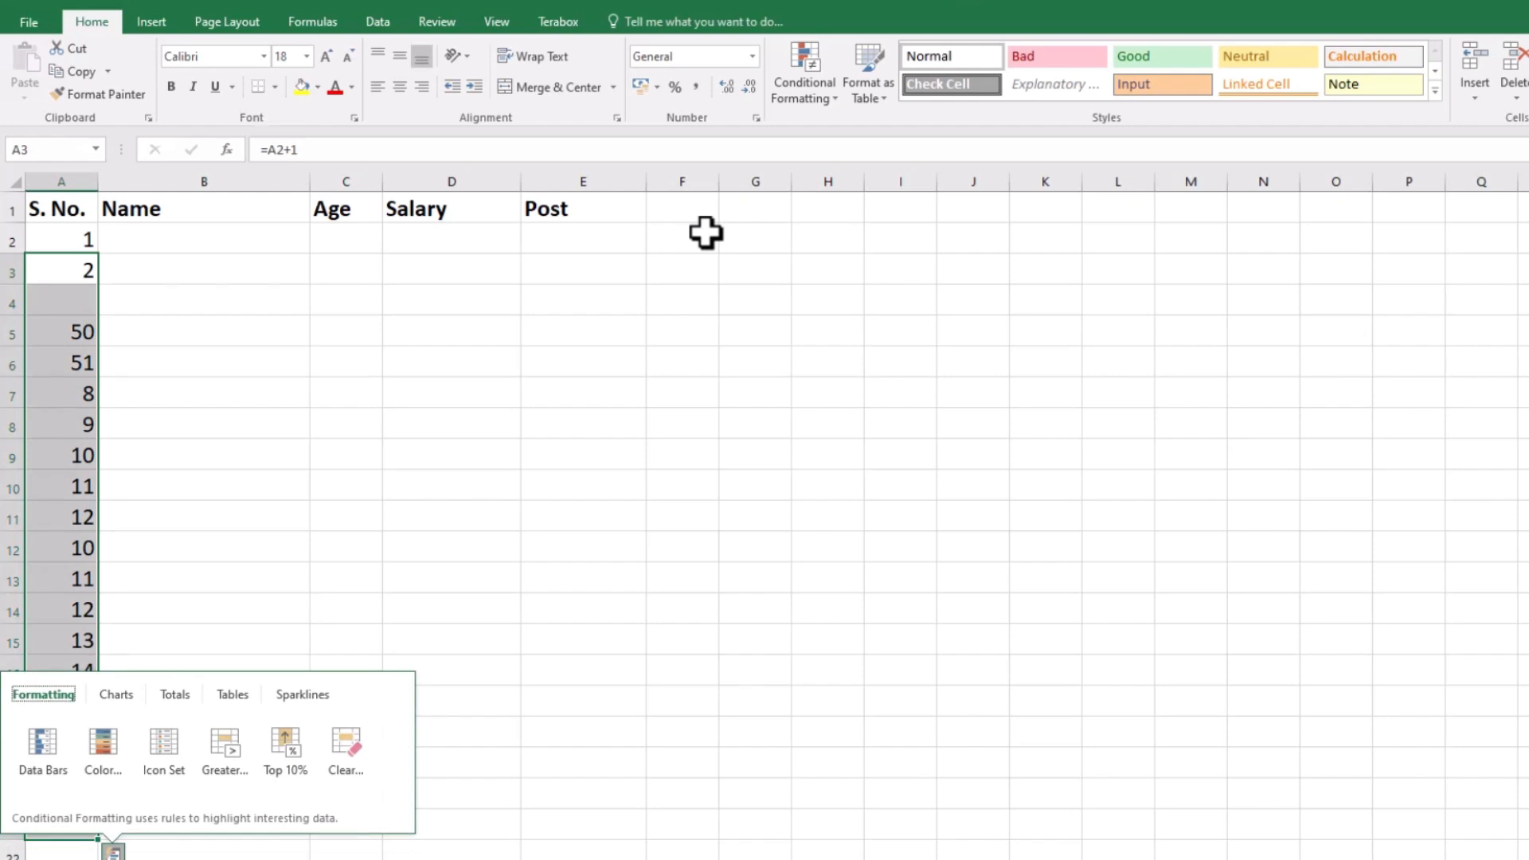
key("Escape")
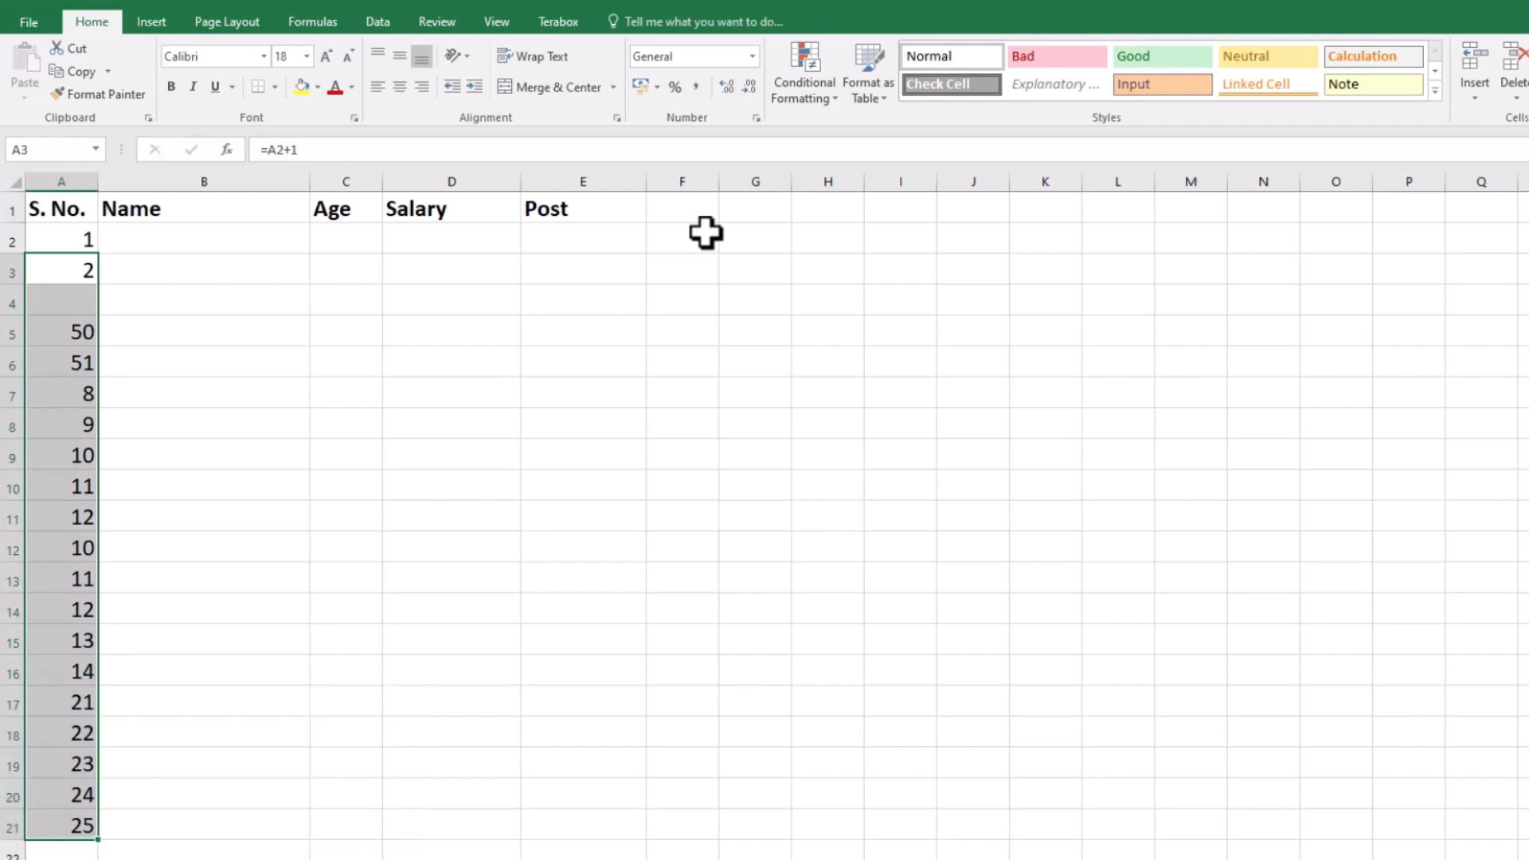
Clear the serial numbers in A3:A21 and return to cell A3.
key("Down")
key("Up")
key("ctrl+shift+Down")
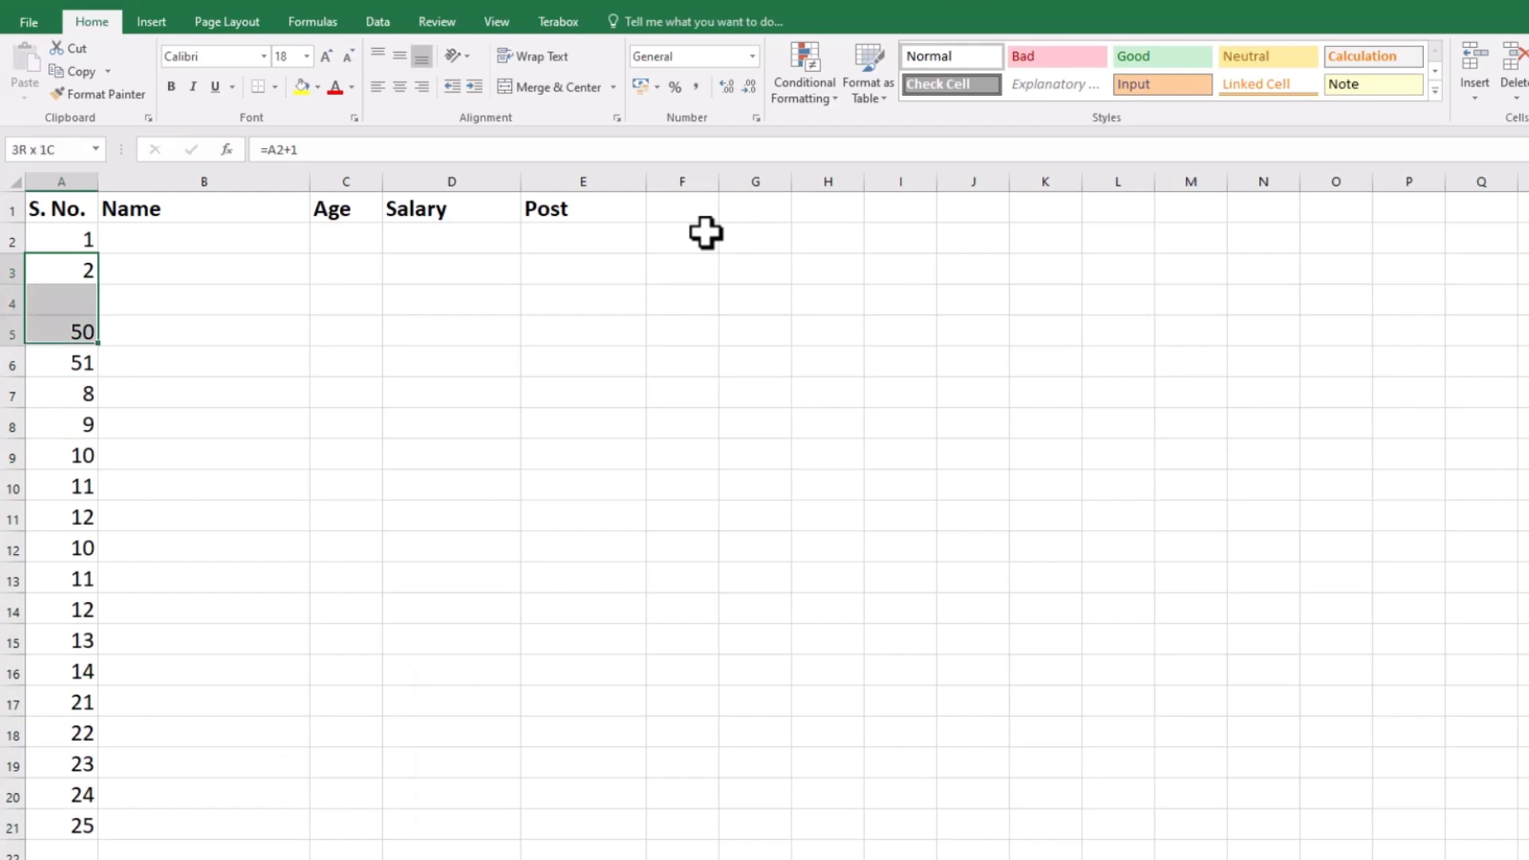
key("ctrl+shift+Down")
key("Delete")
key("Down")
key("Up")
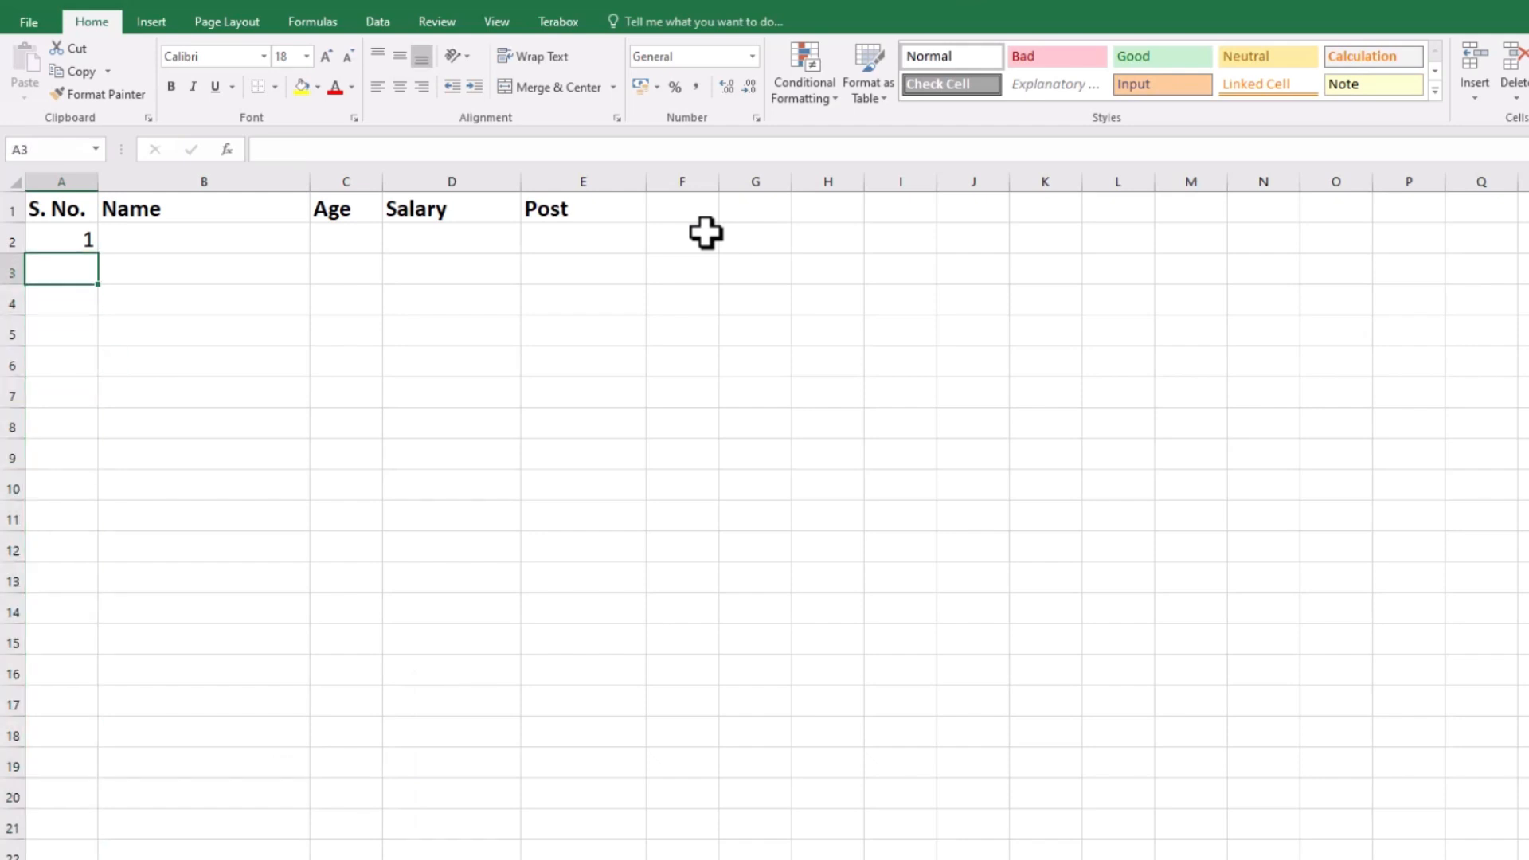
Enter the formula =A2+1 in A3 again and reselect the cell.
type("=")
key("Up")
type("+1")
key("Return")
key("Up")
key("ctrl+shift+Down")
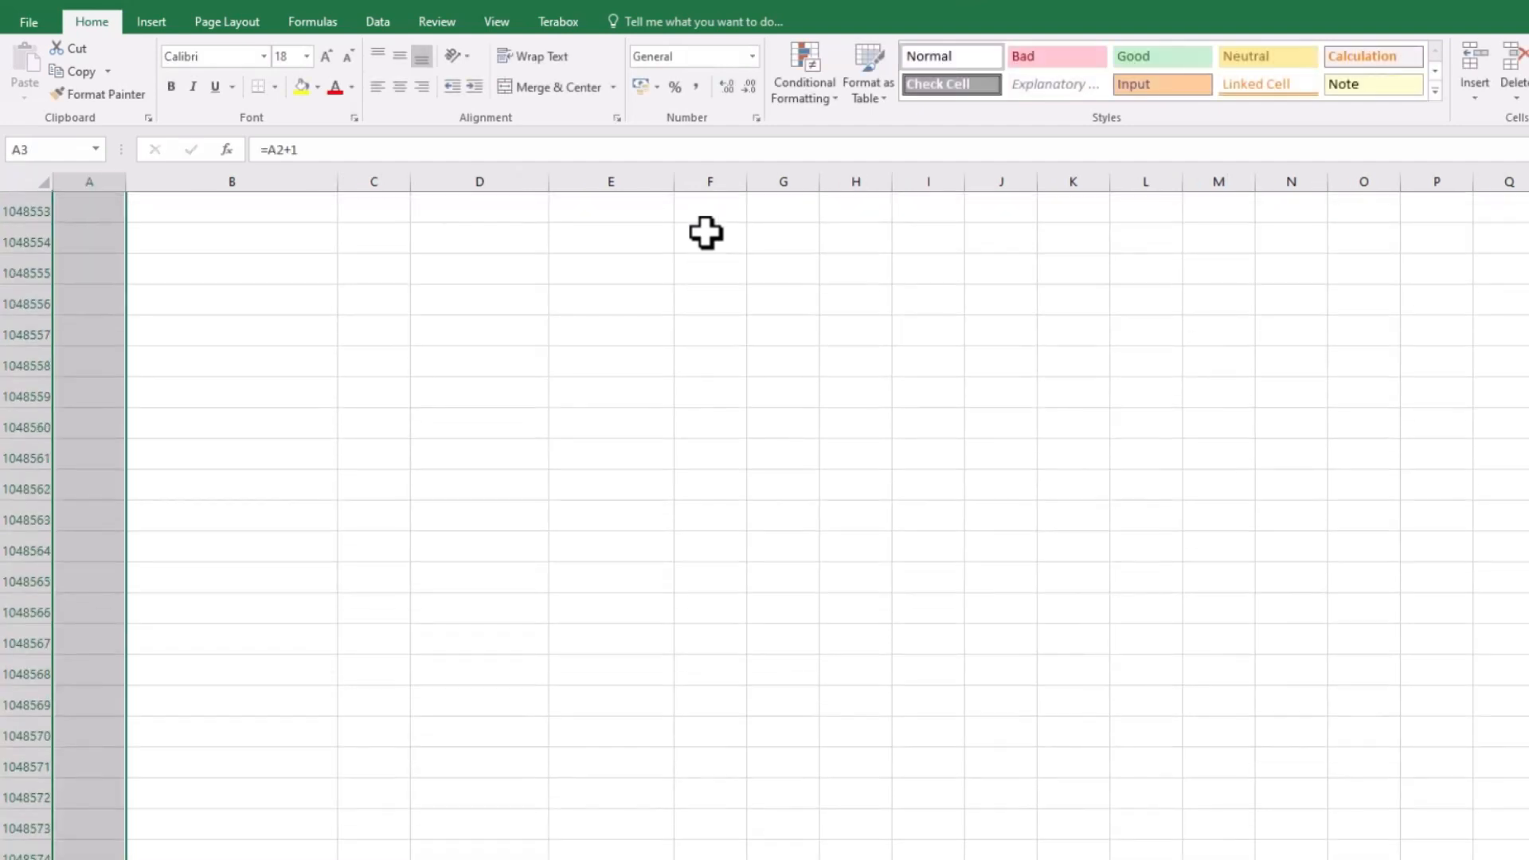
key("ctrl+Home")
key("Down")
key("Down")
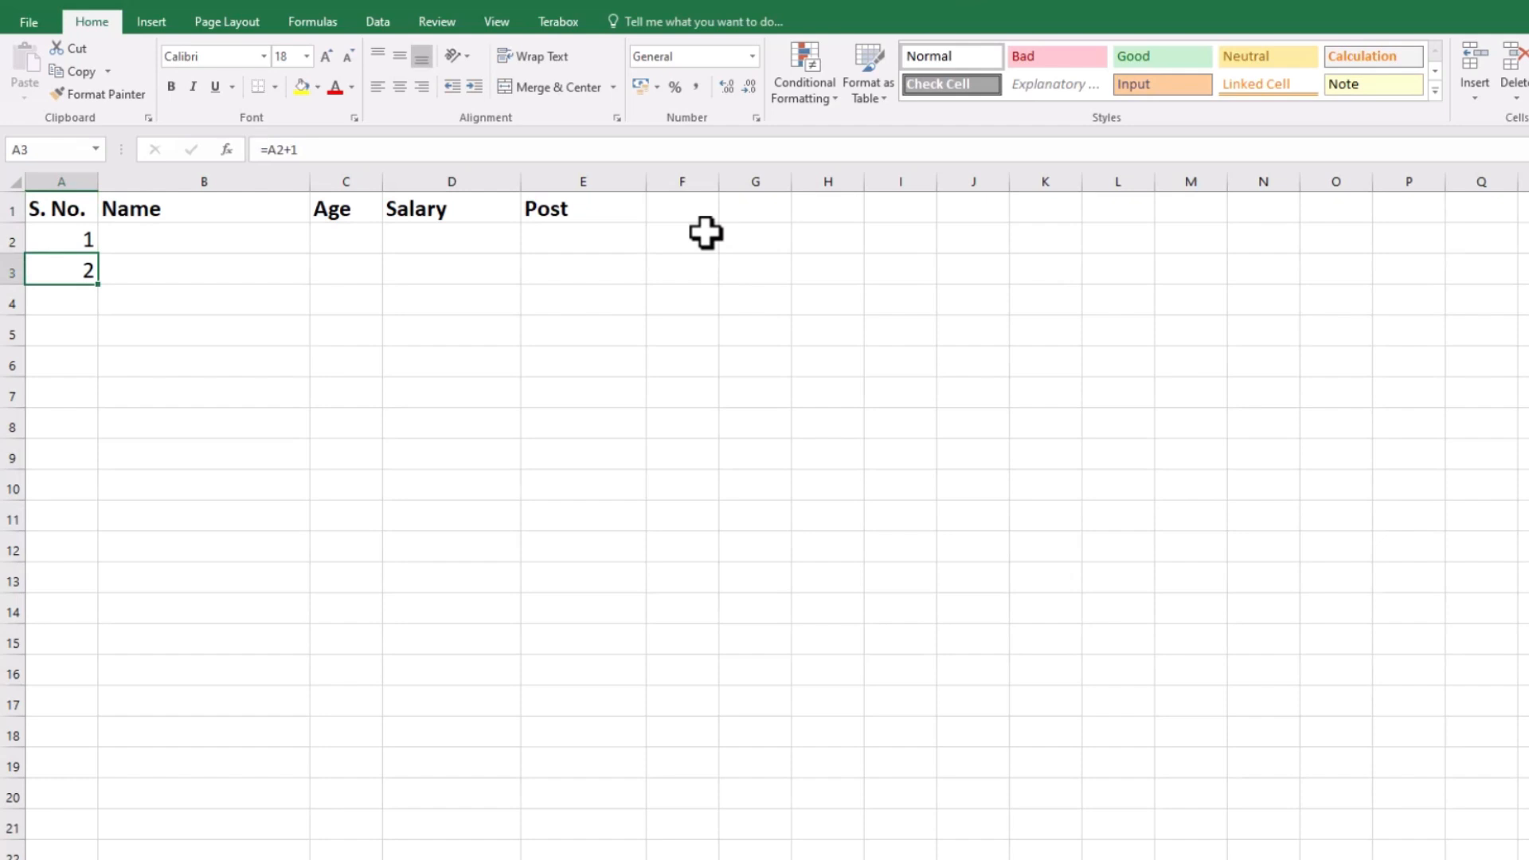
Fill the =A2+1 formula from A3 down to A21 to number the rows through 20.
key("shift+Down")
key("shift+Down")
key("shift+Down")
key("shift+Down")
key("shift+Down")
key("shift+Down")
key("shift+Down")
key("shift+Down")
key("shift+Down")
key("shift+Down")
key("shift+Down")
key("shift+Down")
key("shift+Down")
key("shift+Down")
key("shift+Down")
key("shift+Down")
key("shift+Down")
key("shift+Down")
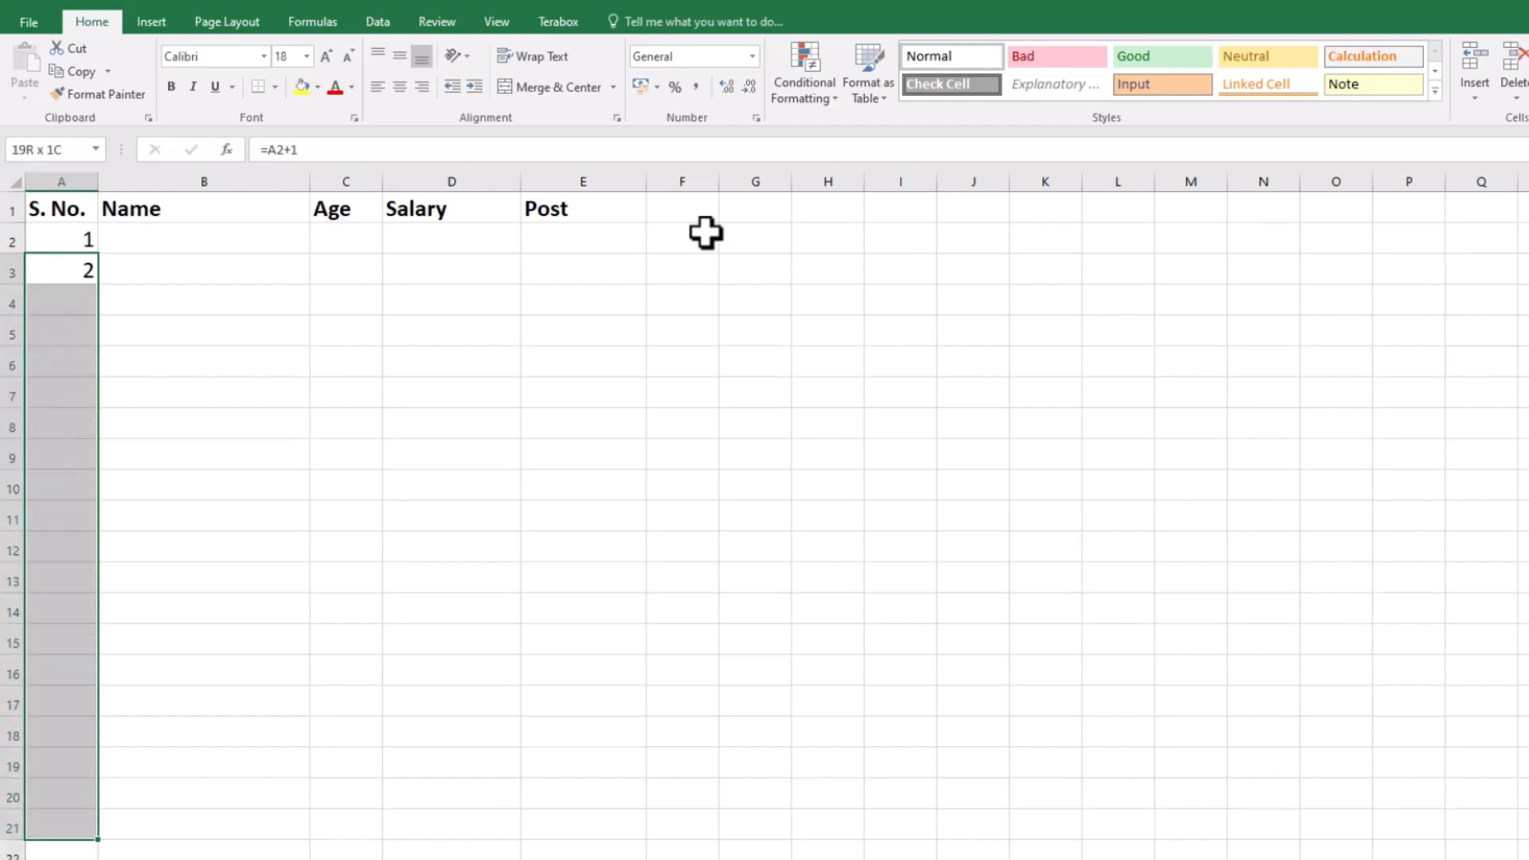
key("ctrl+d")
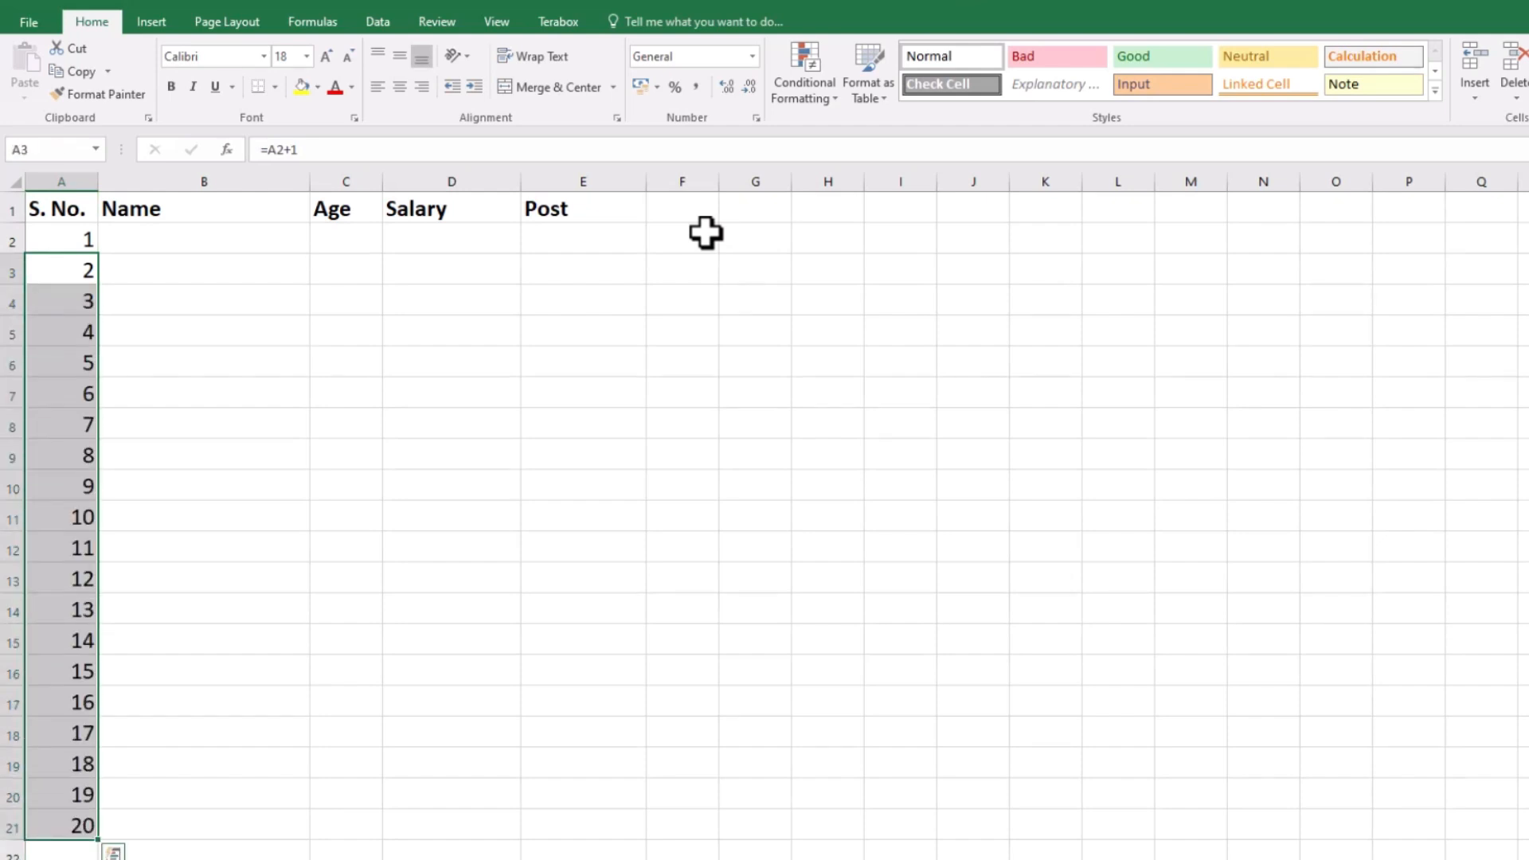
Enter the first names of the first four staff members in B2:B5 of the Name column.
key("Up")
key("Right")
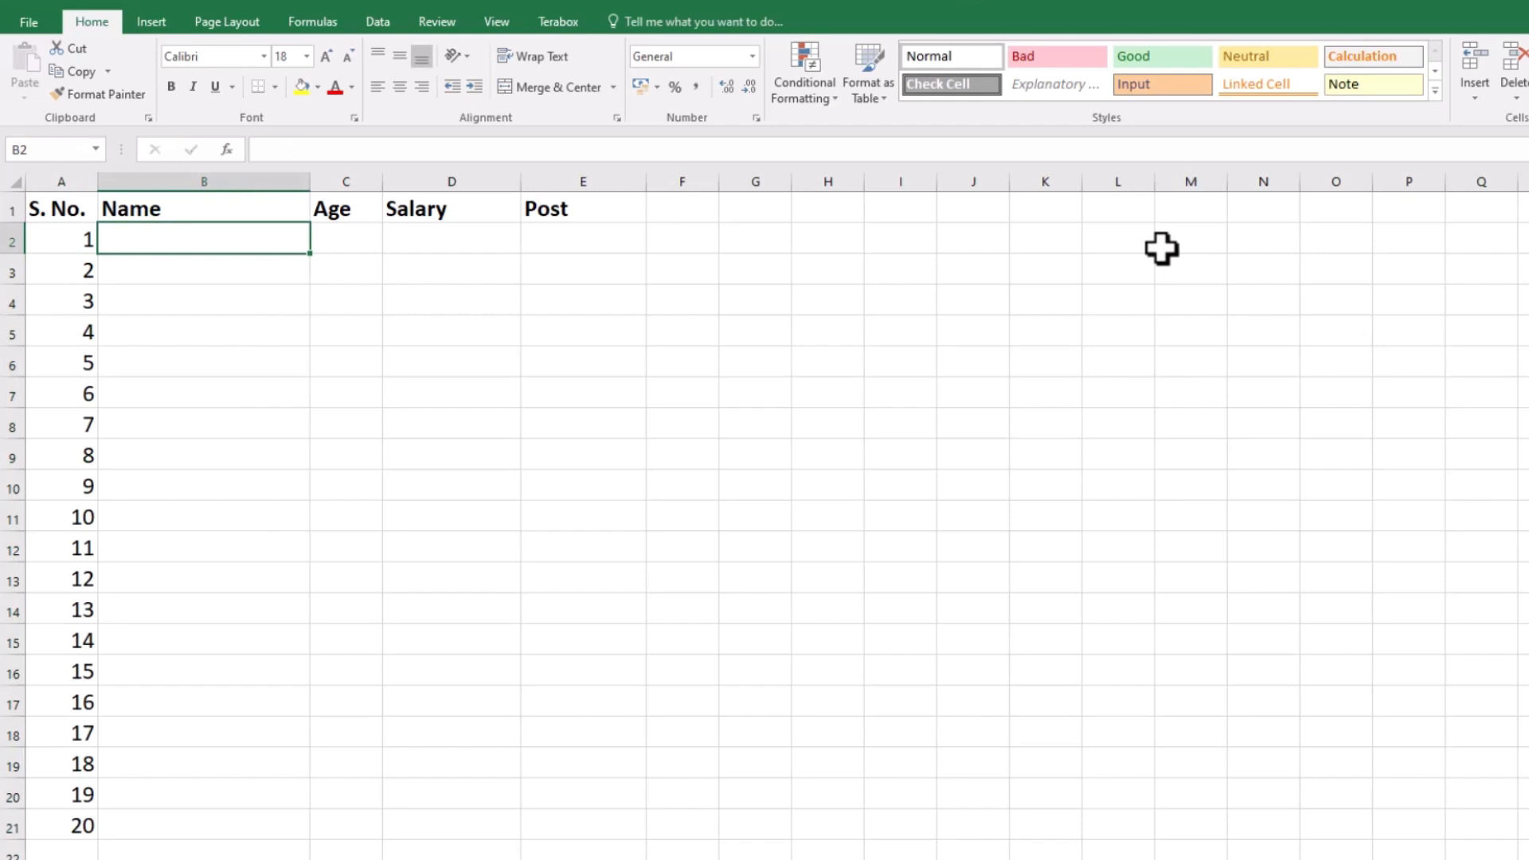
type("Rahul")
key("Return")
type("ravi")
key("Return")
type("Shivam")
key("Return")
type("Abhishek")
key("Return")
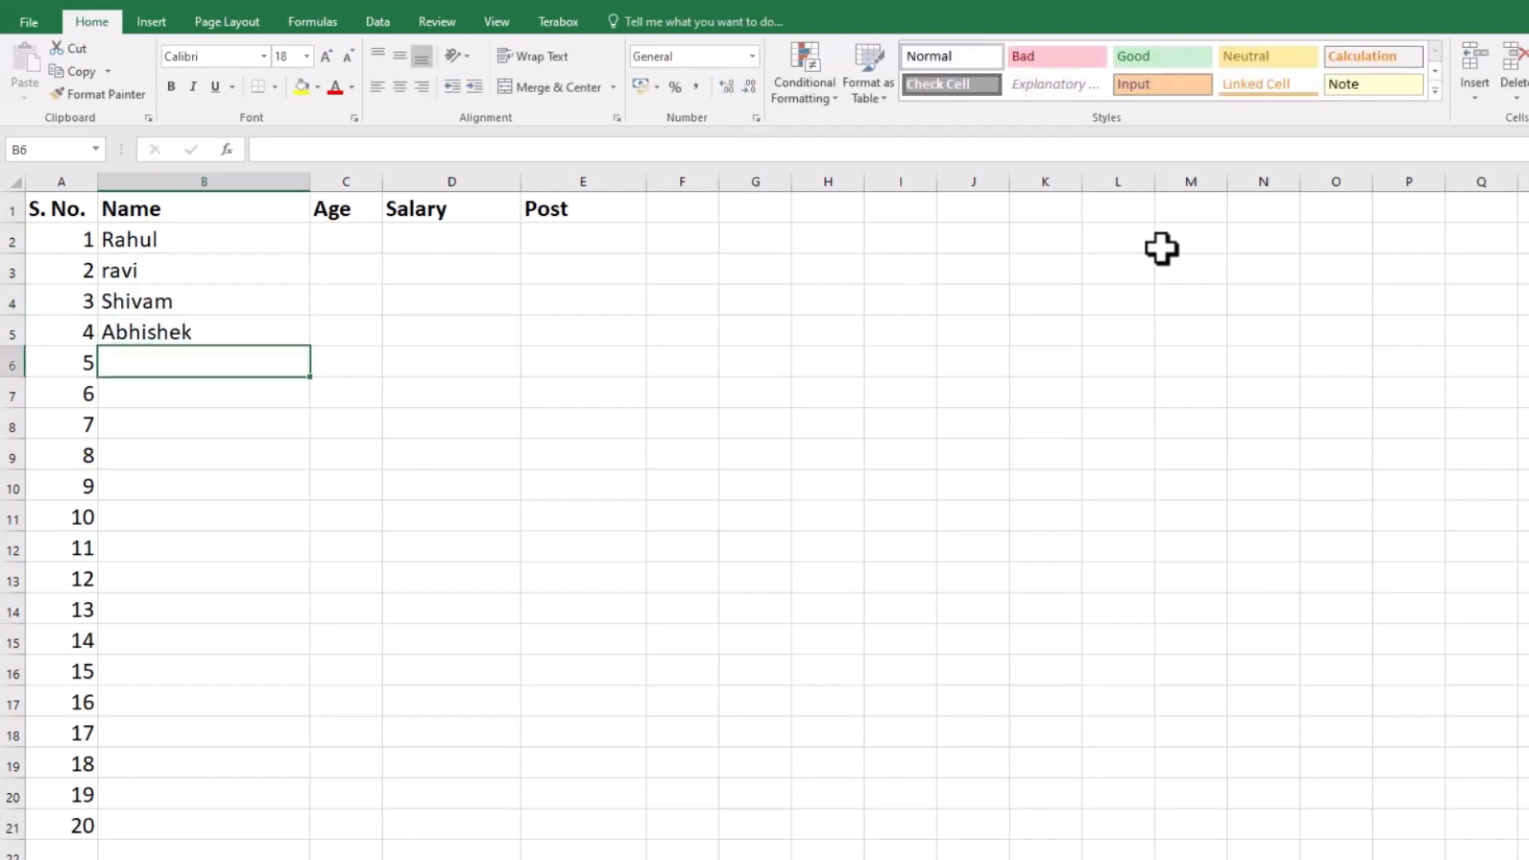
Enter the first names of the fifth to seventh staff members in B6:B8.
type("Urmila")
key("Return")
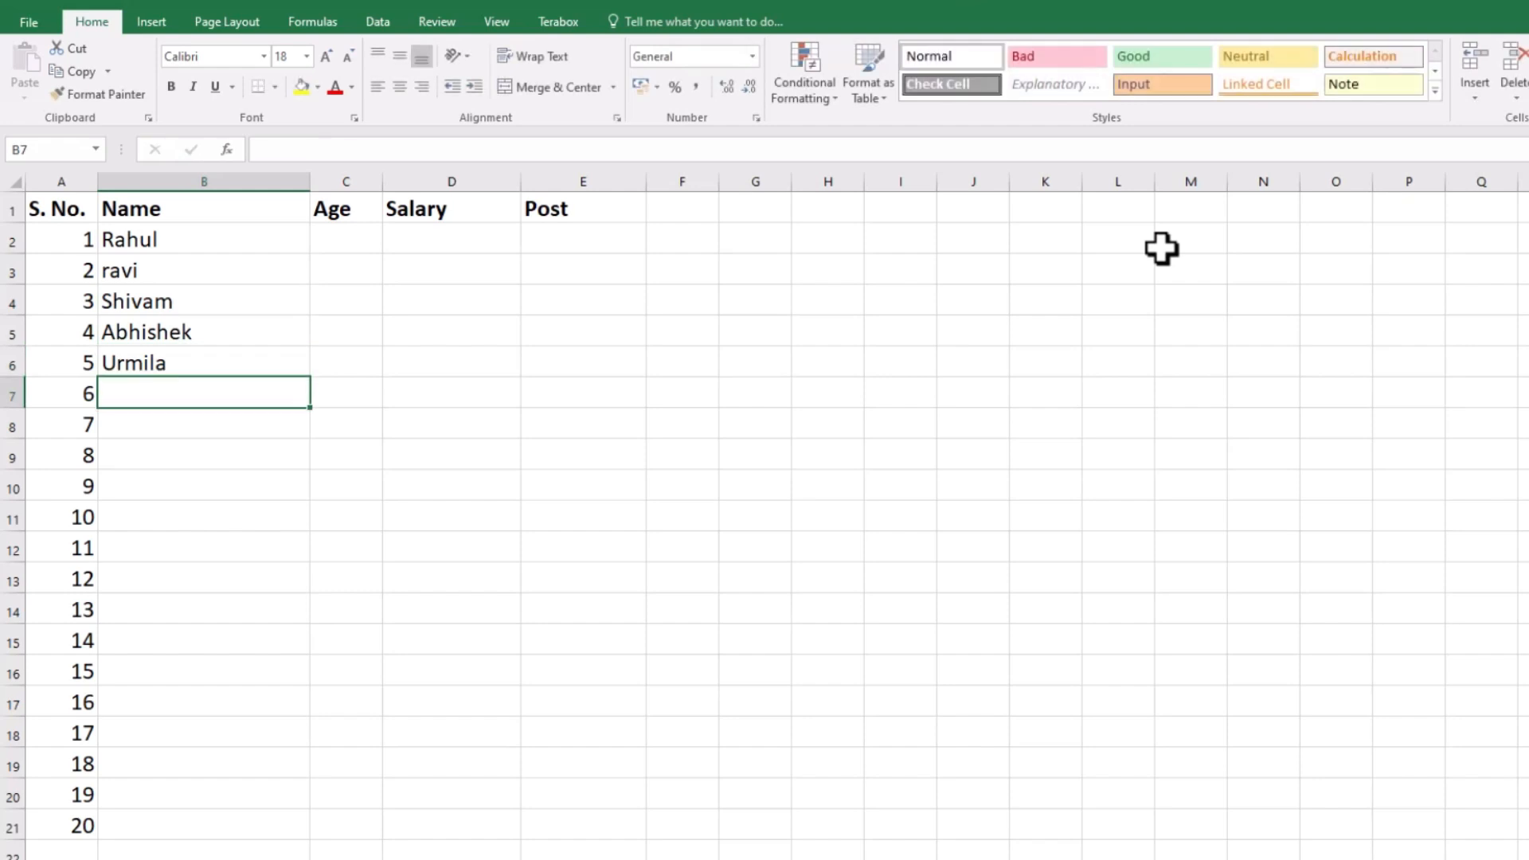
type("Namita")
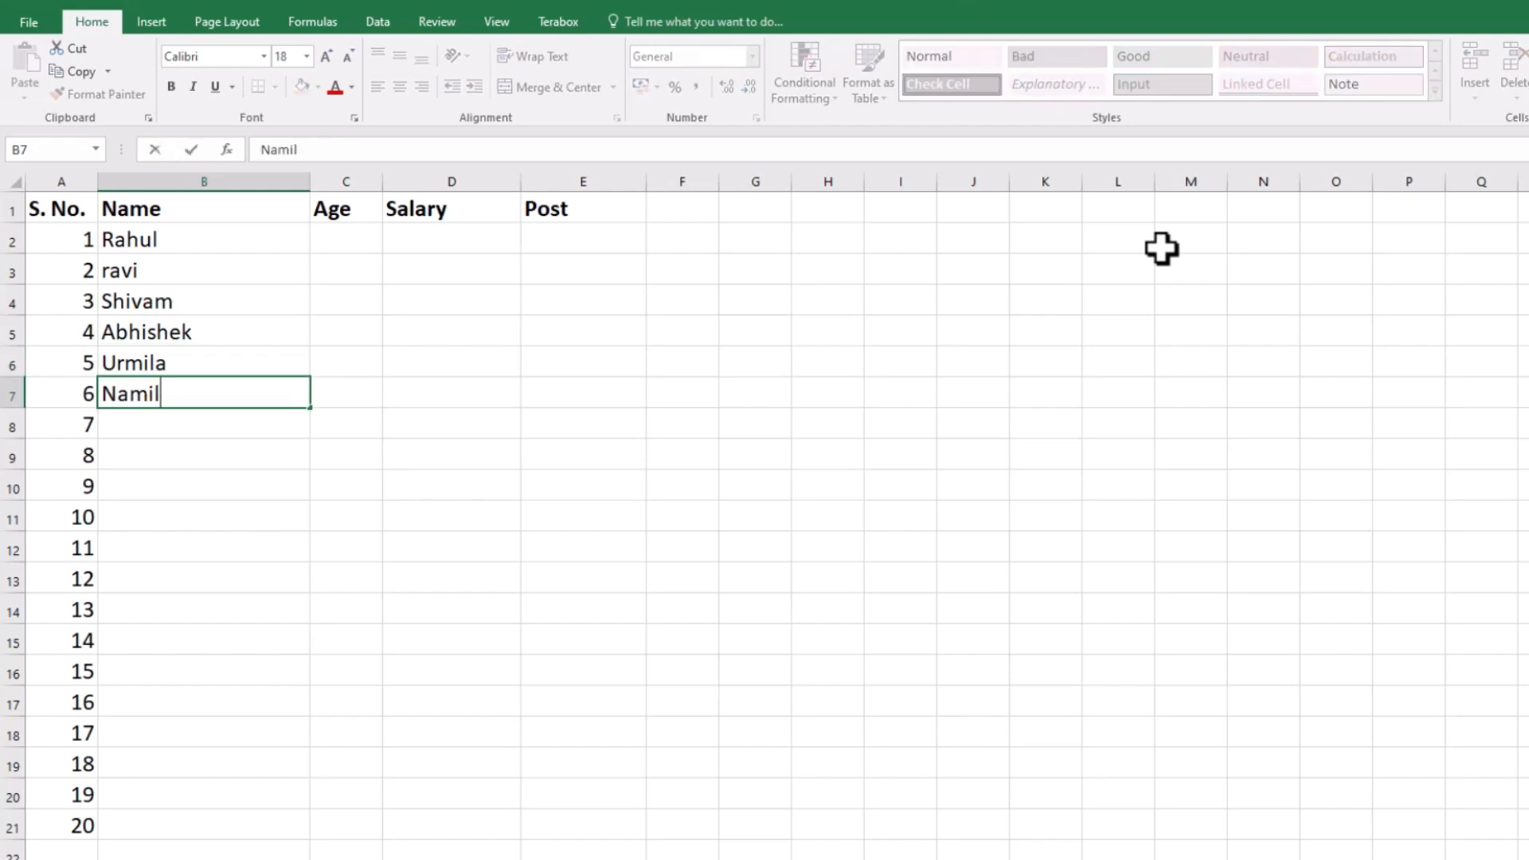
key("Return")
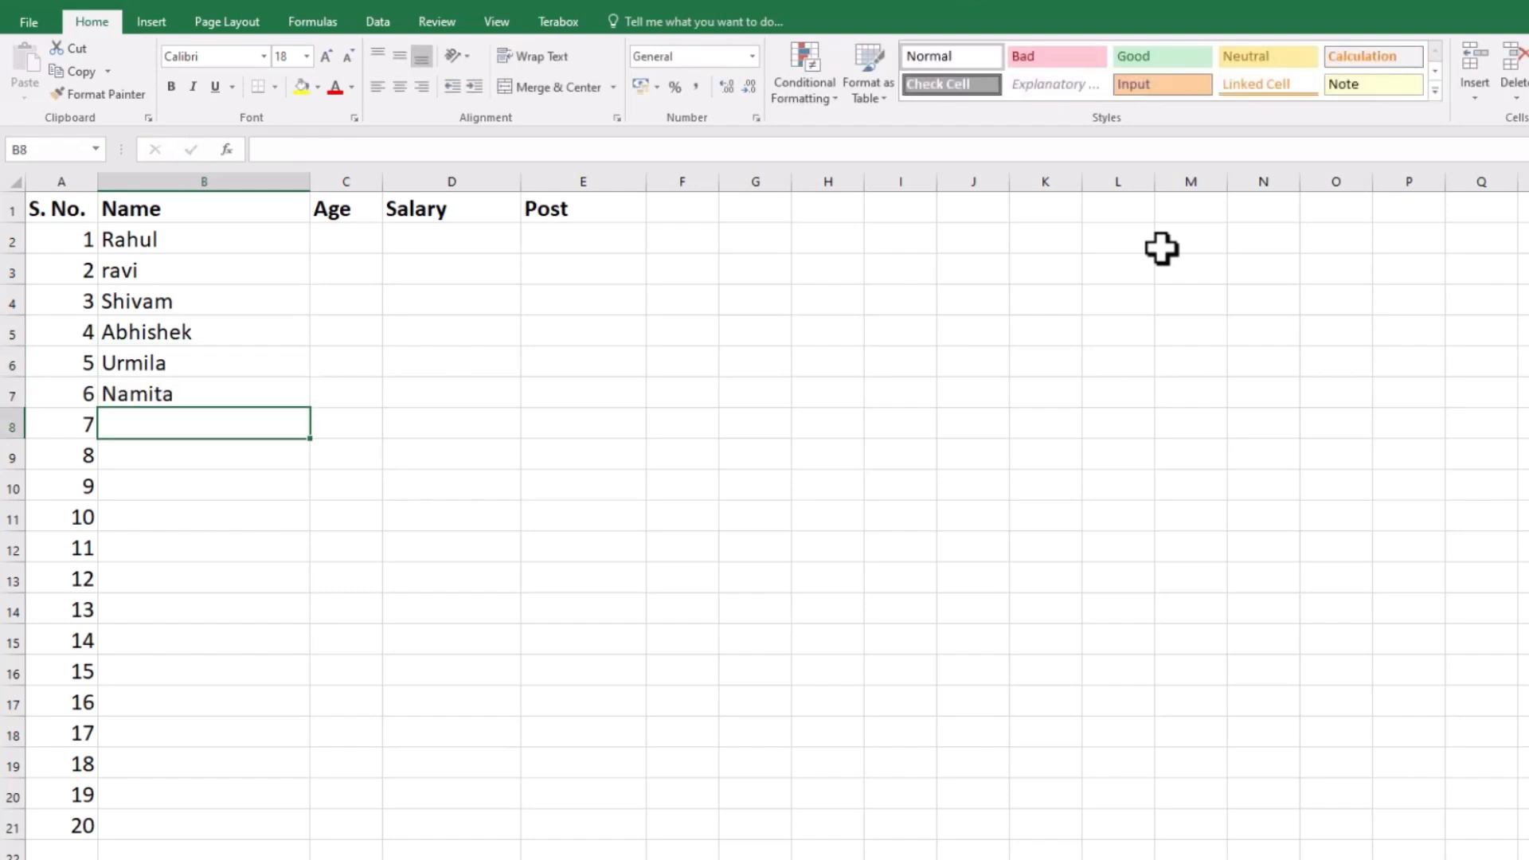
type("ra")
key("BackSpace")
key("BackSpace")
type("Rajeev")
key("Return")
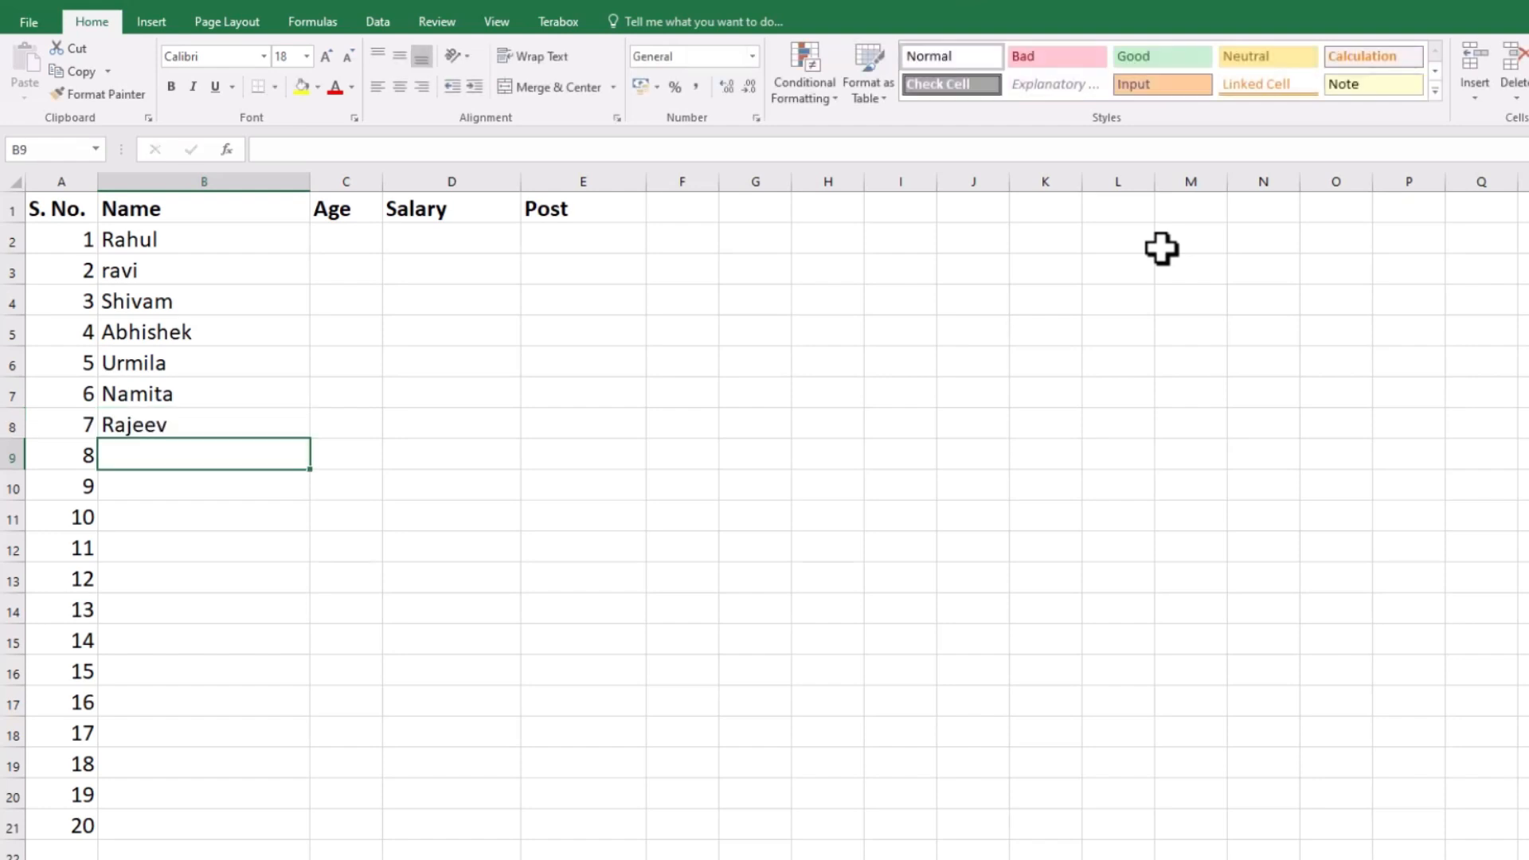
Enter the first names of the eighth to tenth staff members in B9:B11.
type("Krishna")
key("Return")
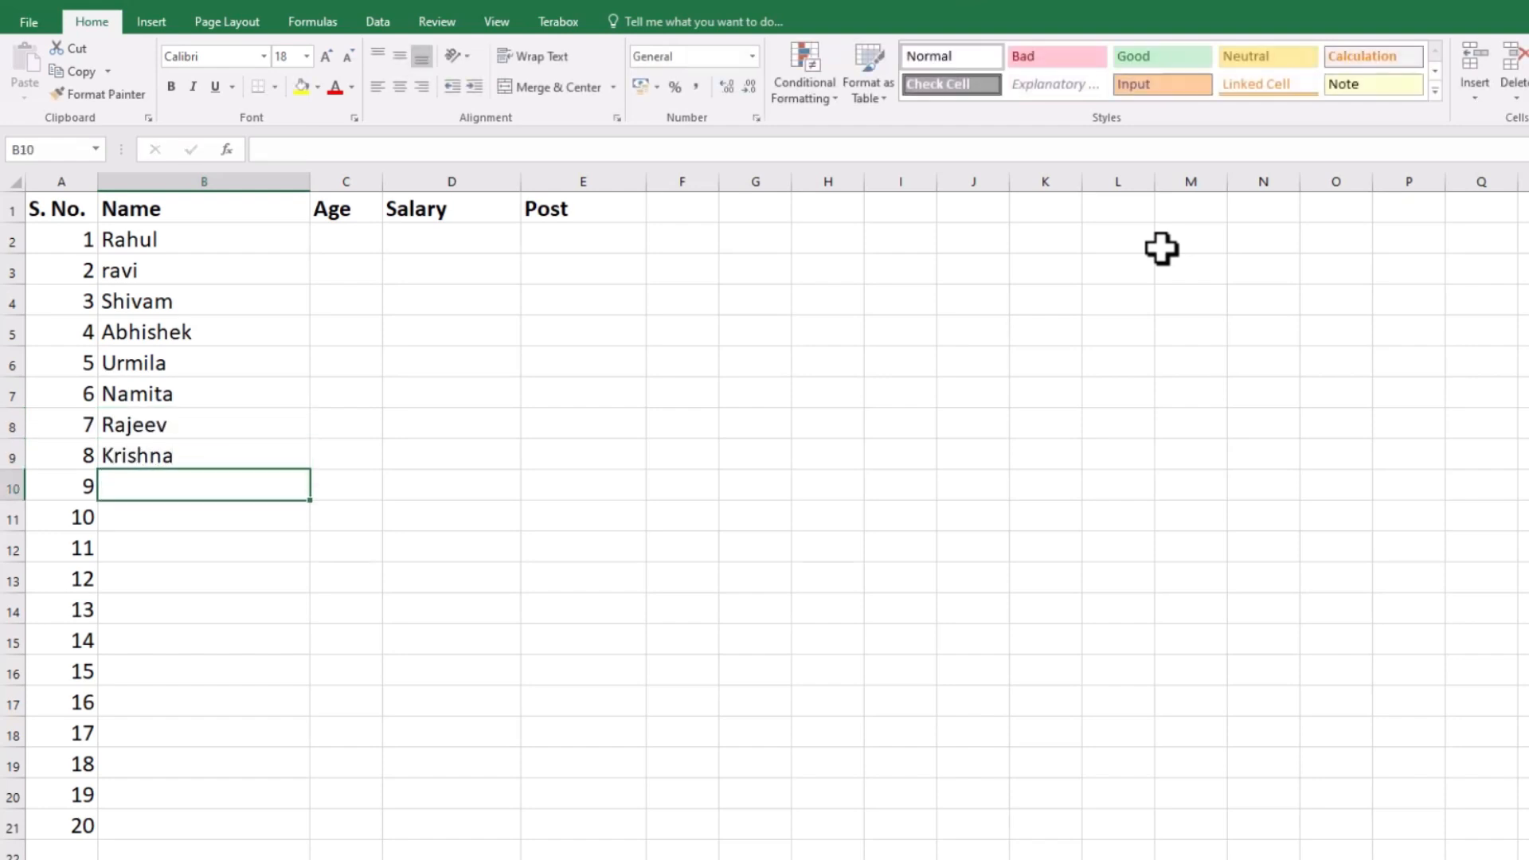
type("Sh")
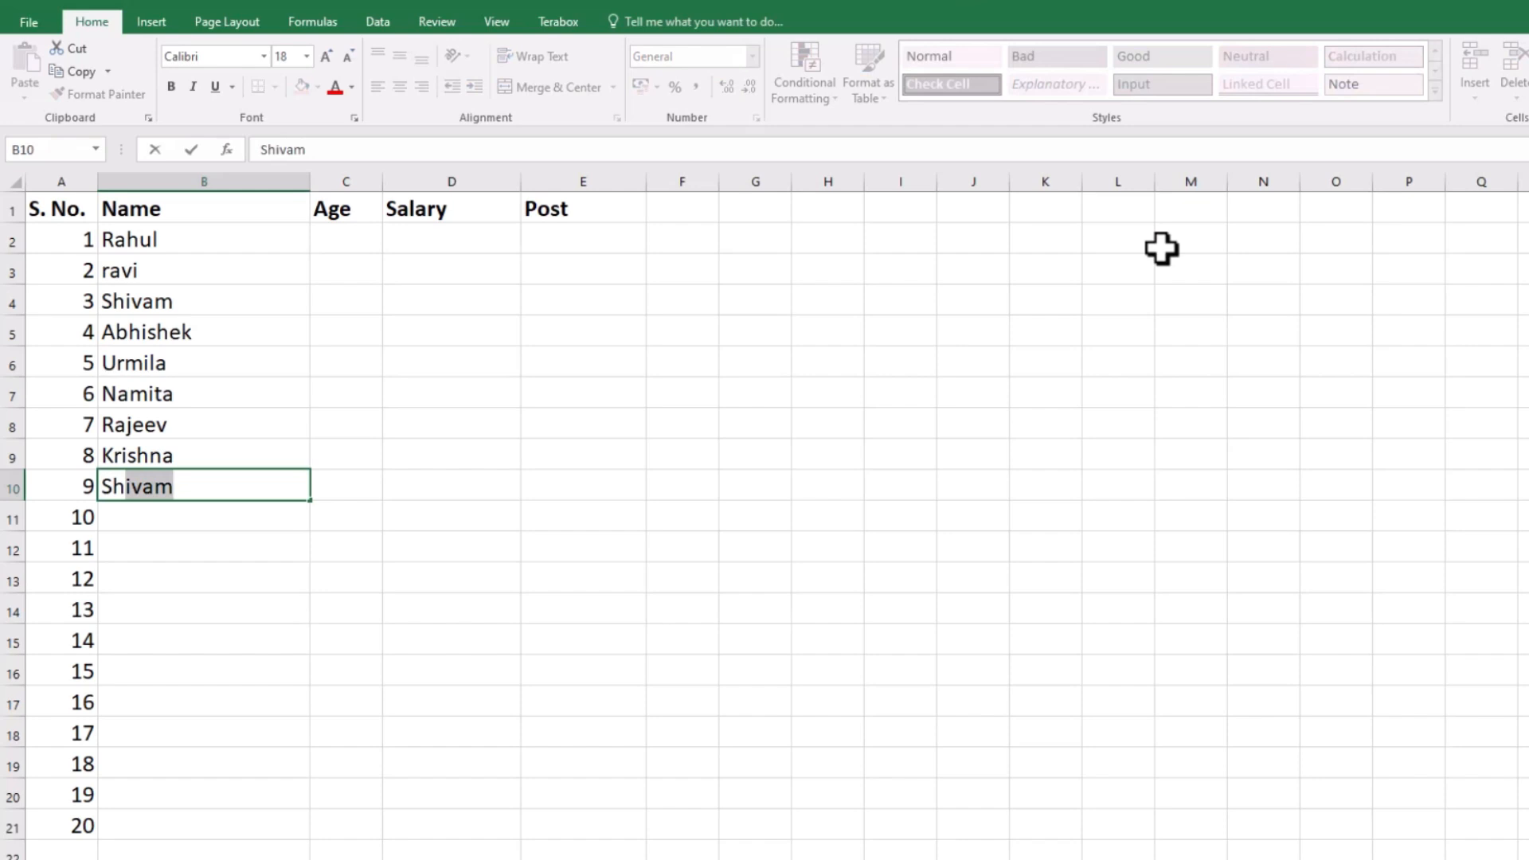
type("ubham")
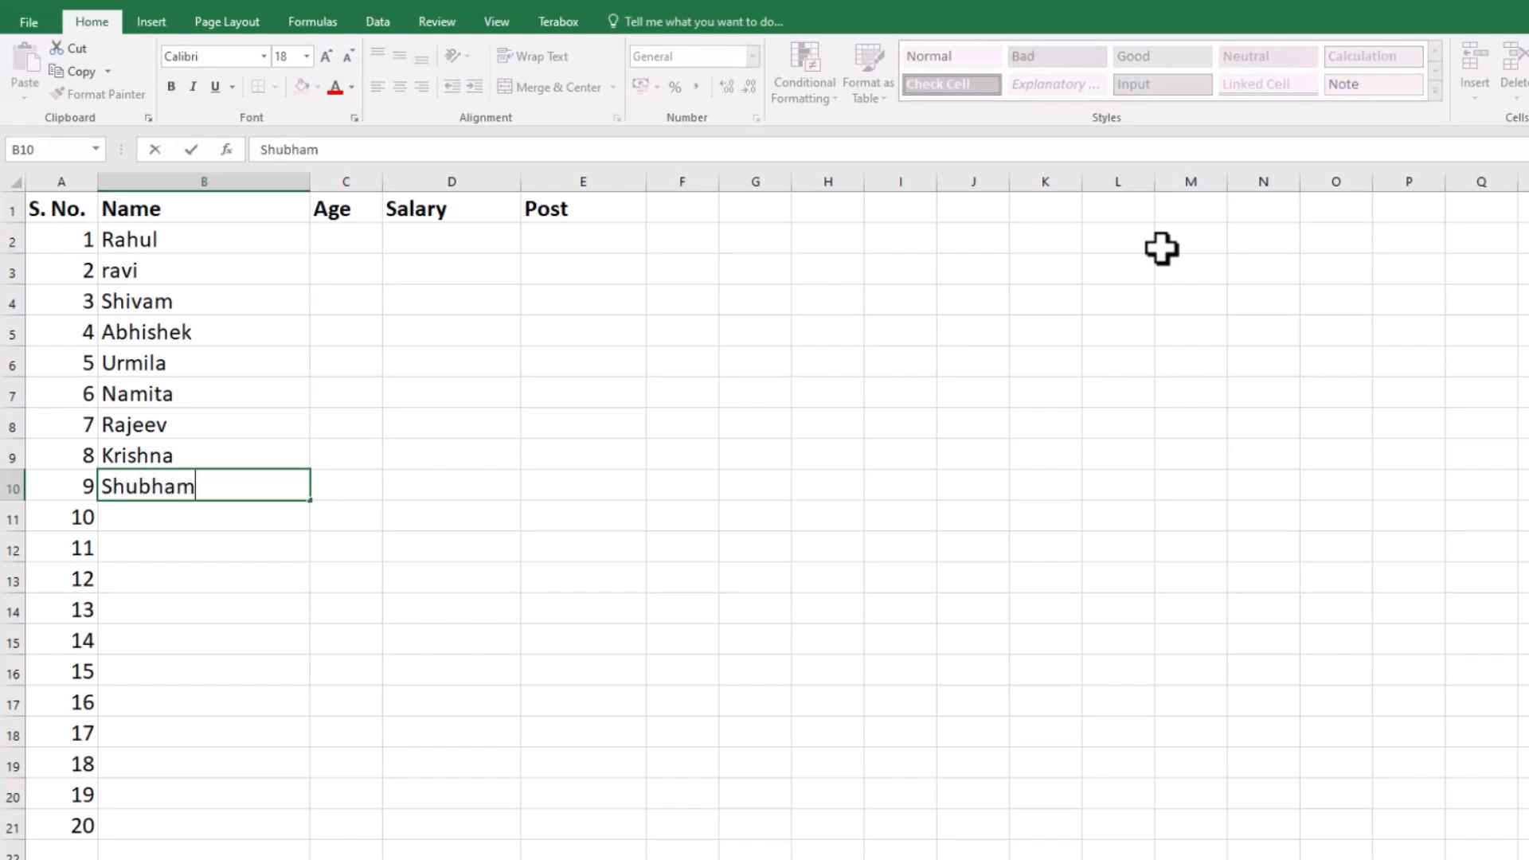
key("Return")
type("Roti")
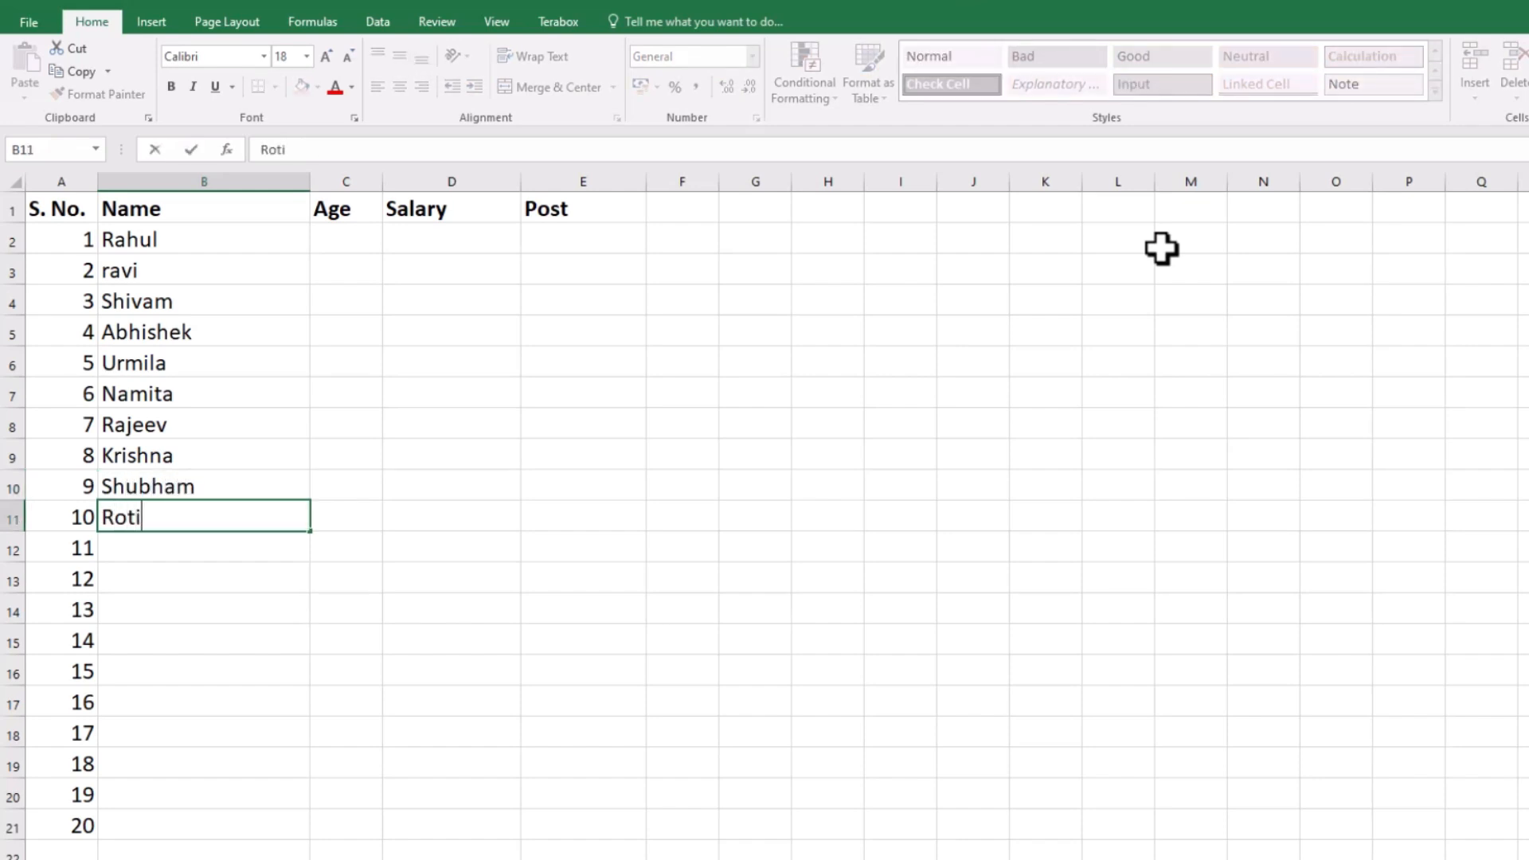
key("Return")
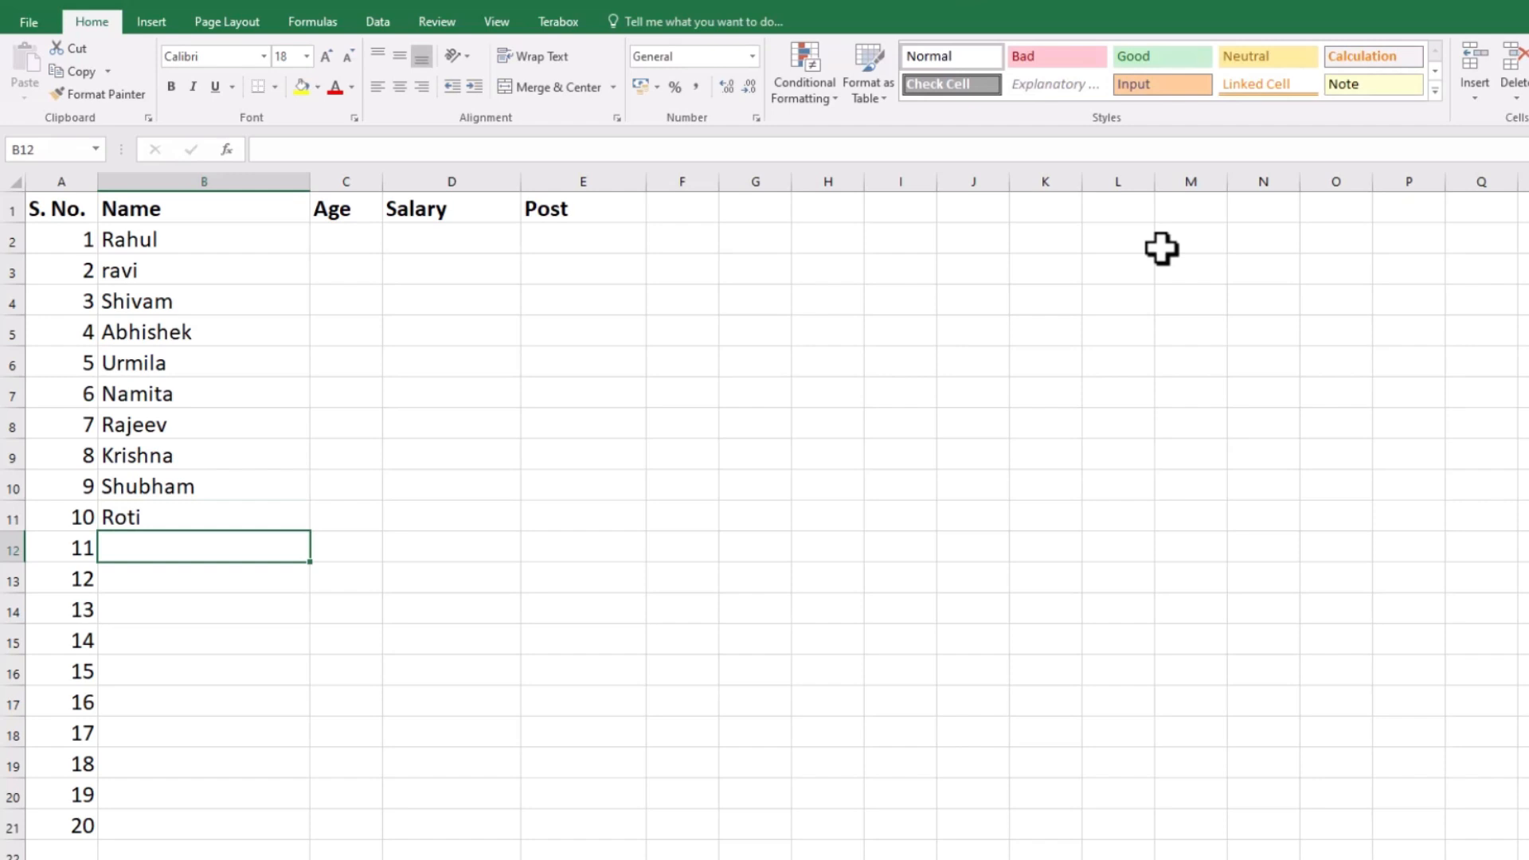
Delete the surplus serial numbers 11 to 20 from A12:A21.
key("Left")
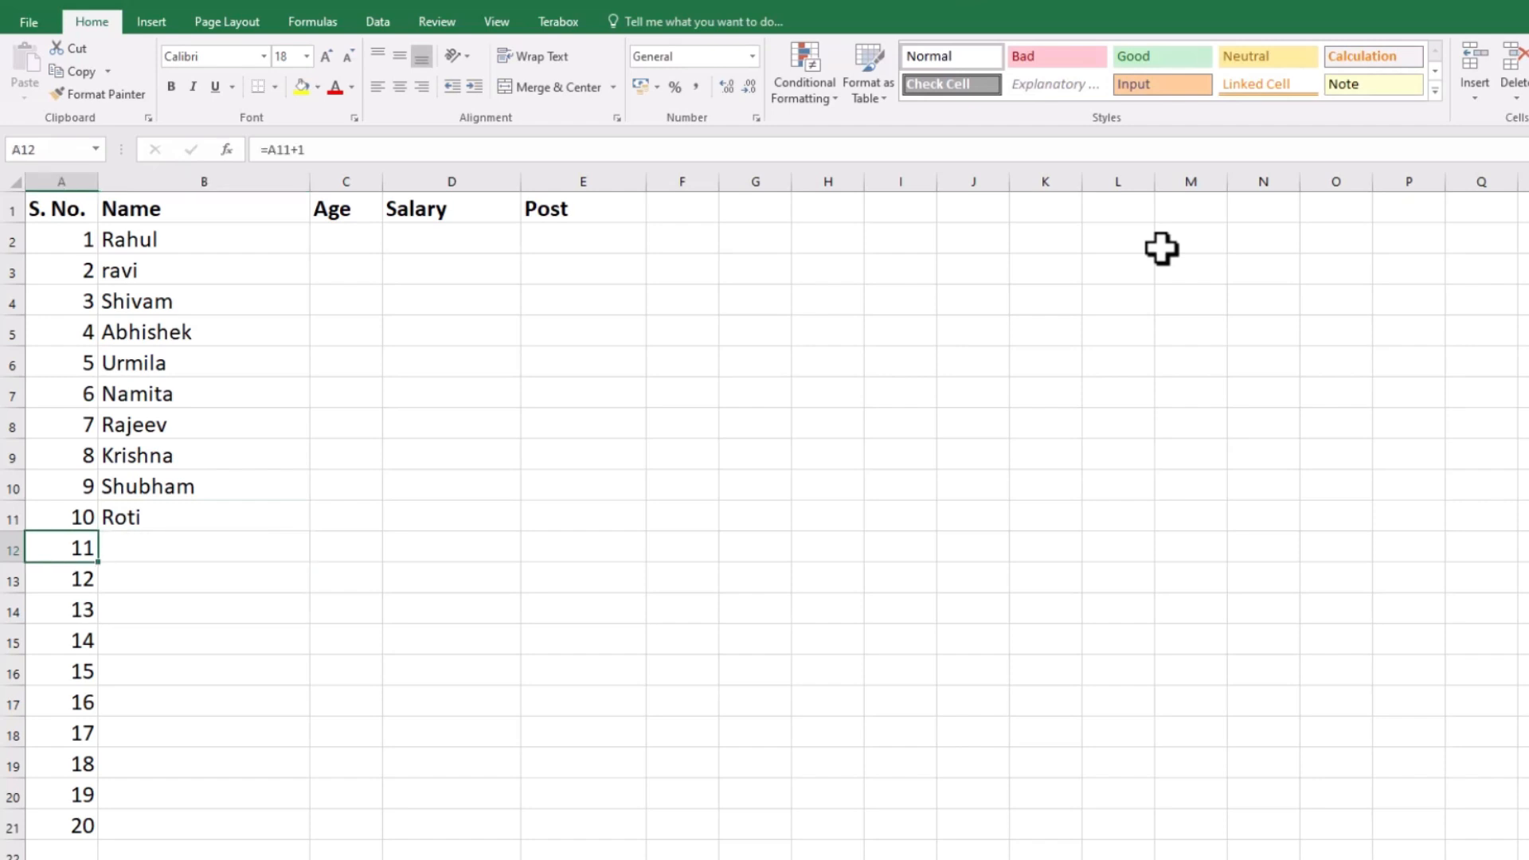
key("ctrl+shift+Down")
key("Delete")
Enter the ages 23, 44, 56 and 34 in C2:C5 of the Age column.
key("Up")
key("Right")
key("Right")
key("ctrl+Up")
key("Down")
type("23")
key("Return")
type("44")
key("Return")
type("56")
key("Return")
type("34")
key("Return")
Enter the ages 46, 18, 22, 36, 35 and 31 in C6:C11.
type("4")
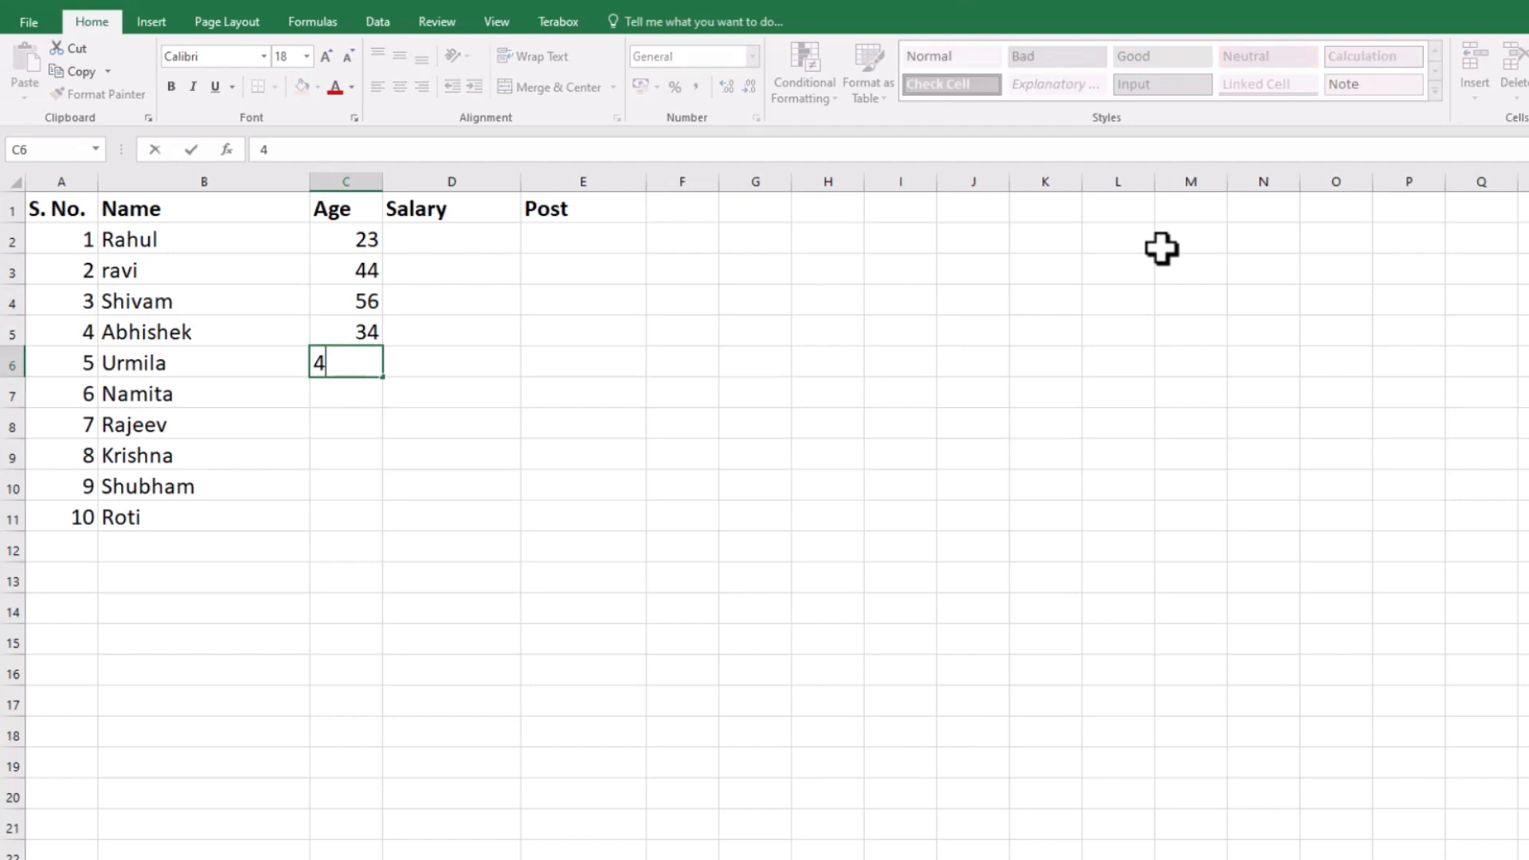
type("6")
key("Return")
type("18")
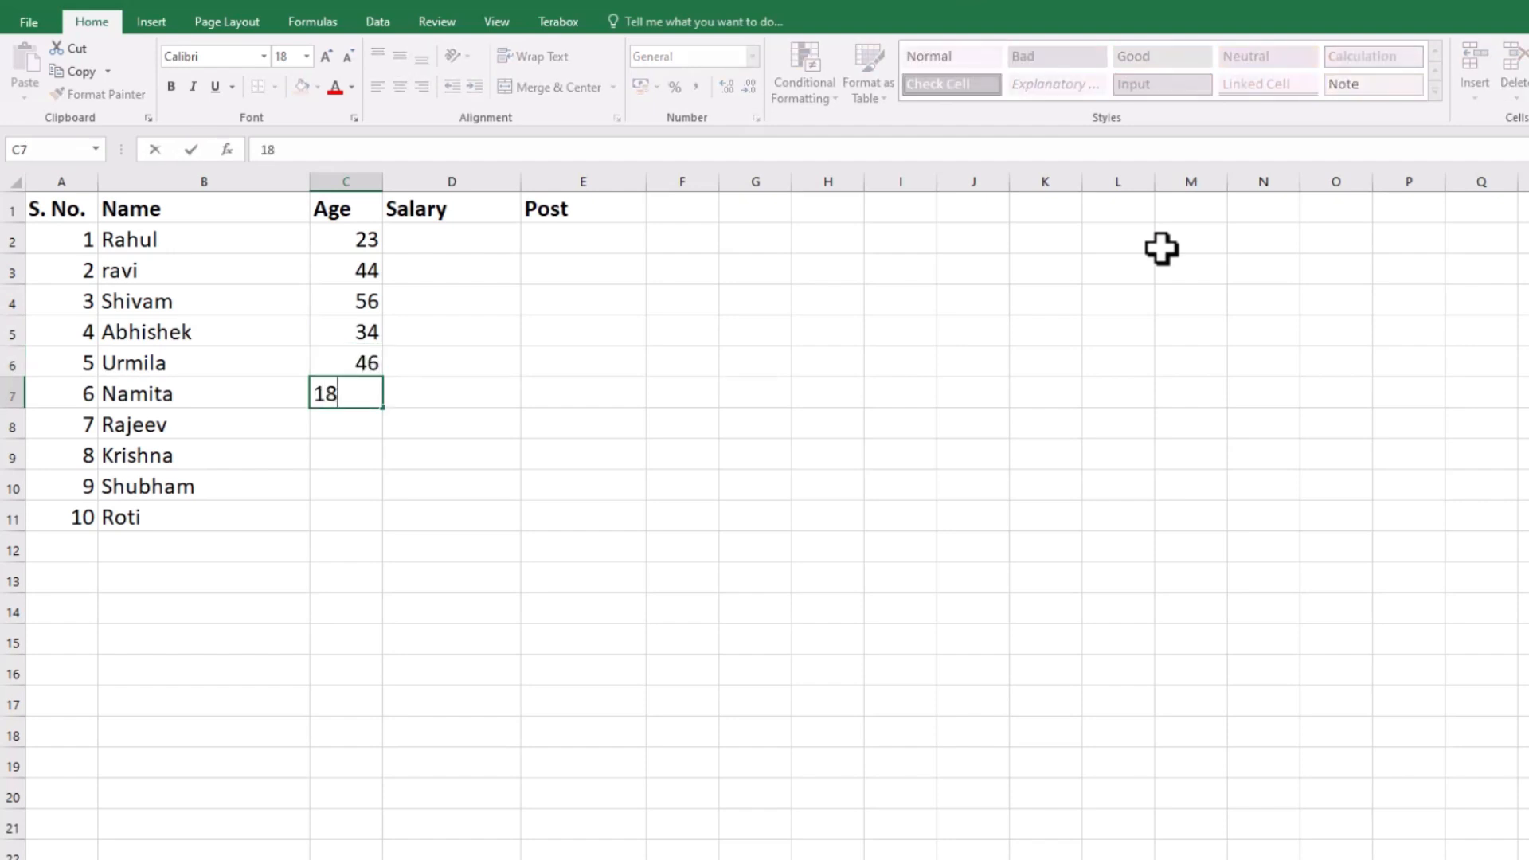
key("Return")
type("22")
key("Return")
type("36")
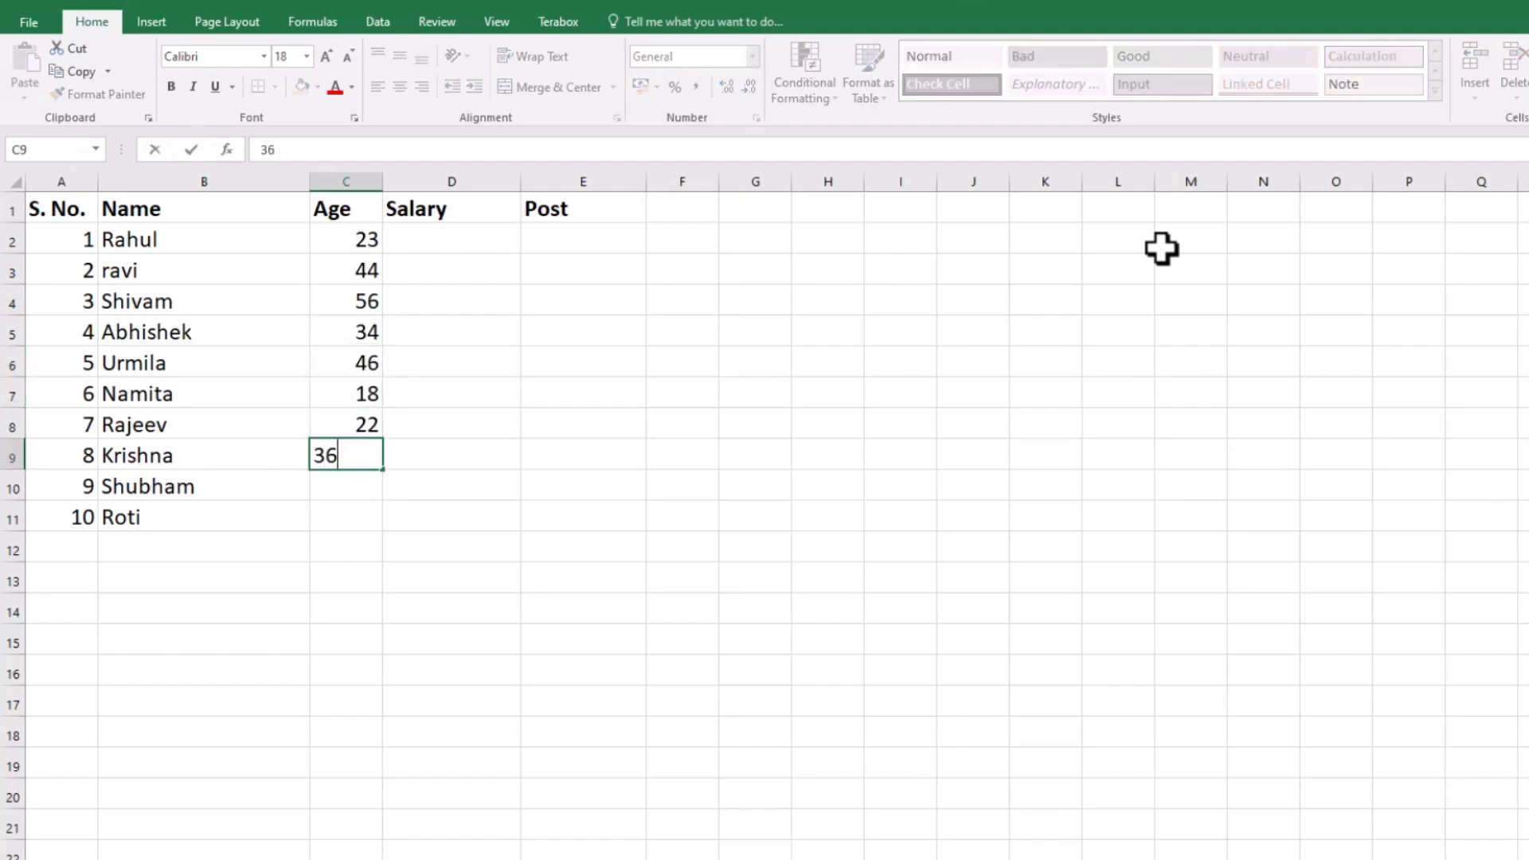
key("Return")
type("35")
key("Return")
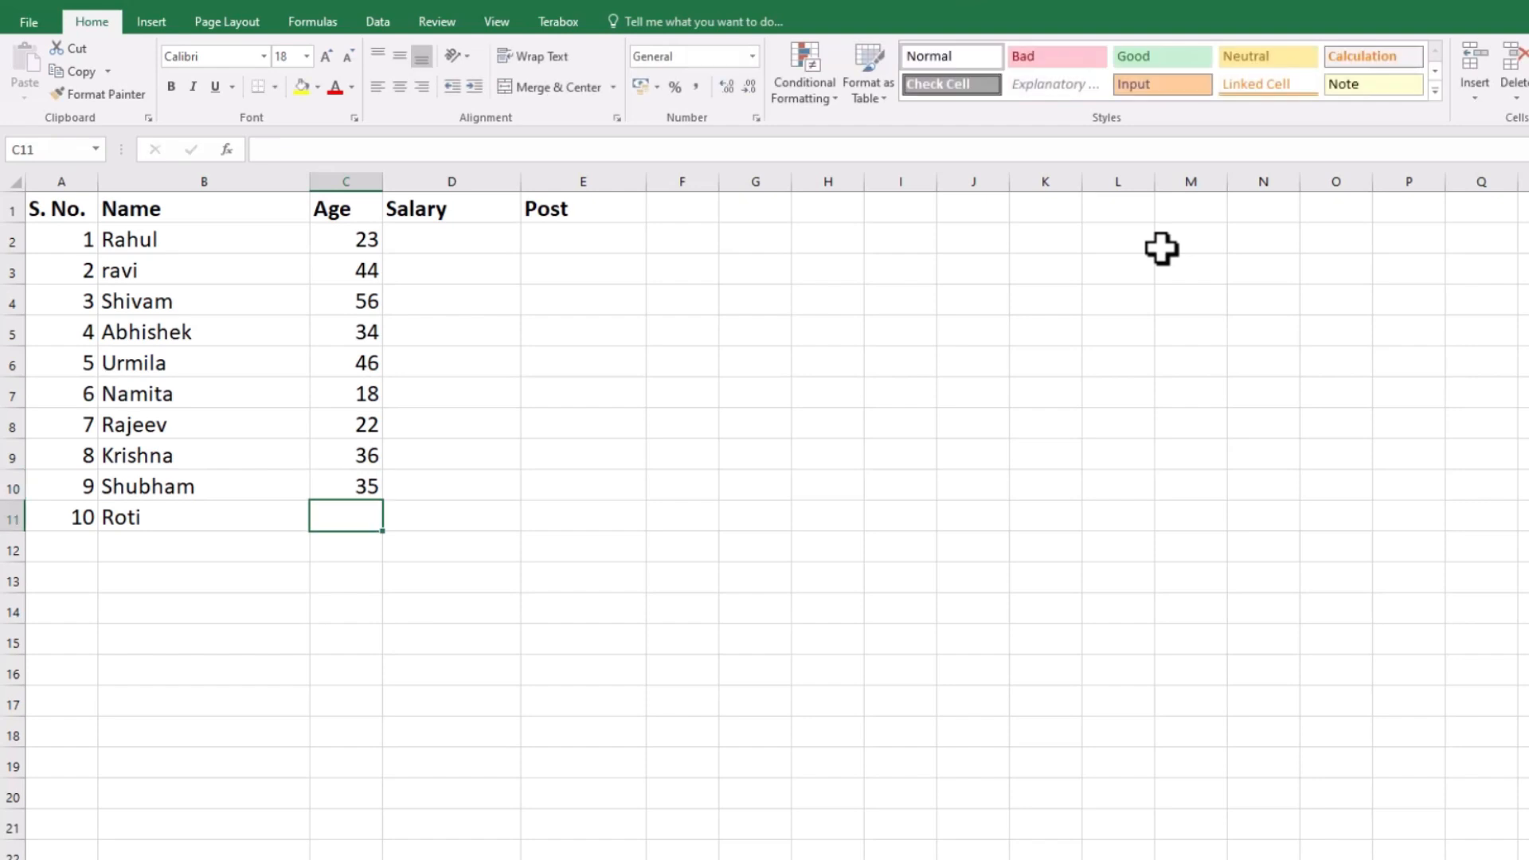
type("31")
key("Return")
Enter the salaries 20000, 40000 and 45000 in D2:D4 of the Salary column.
key("Up")
key("Right")
key("ctrl+Up")
key("Down")
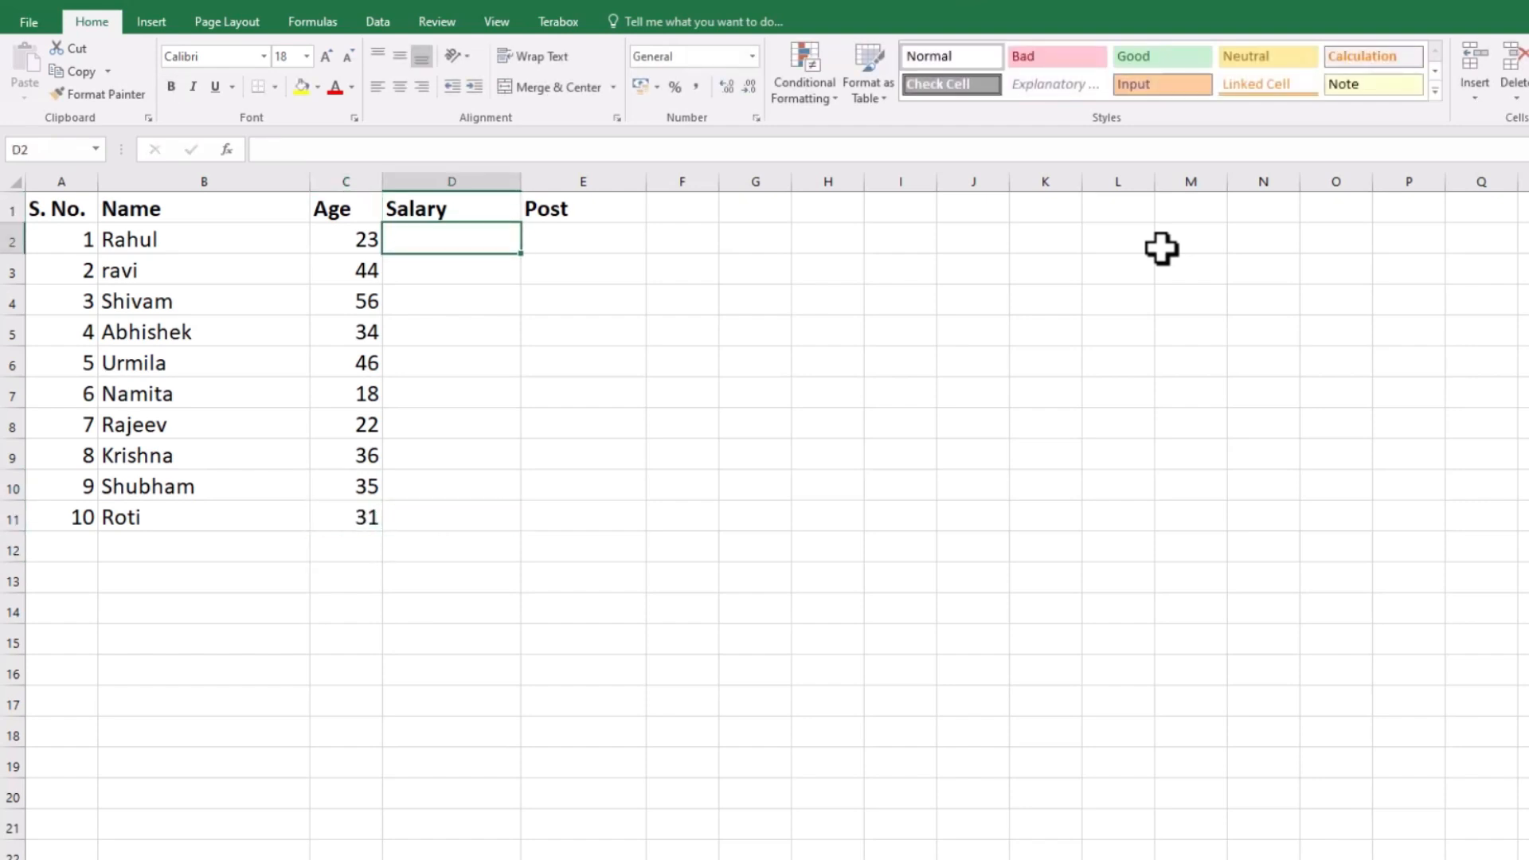
type("2")
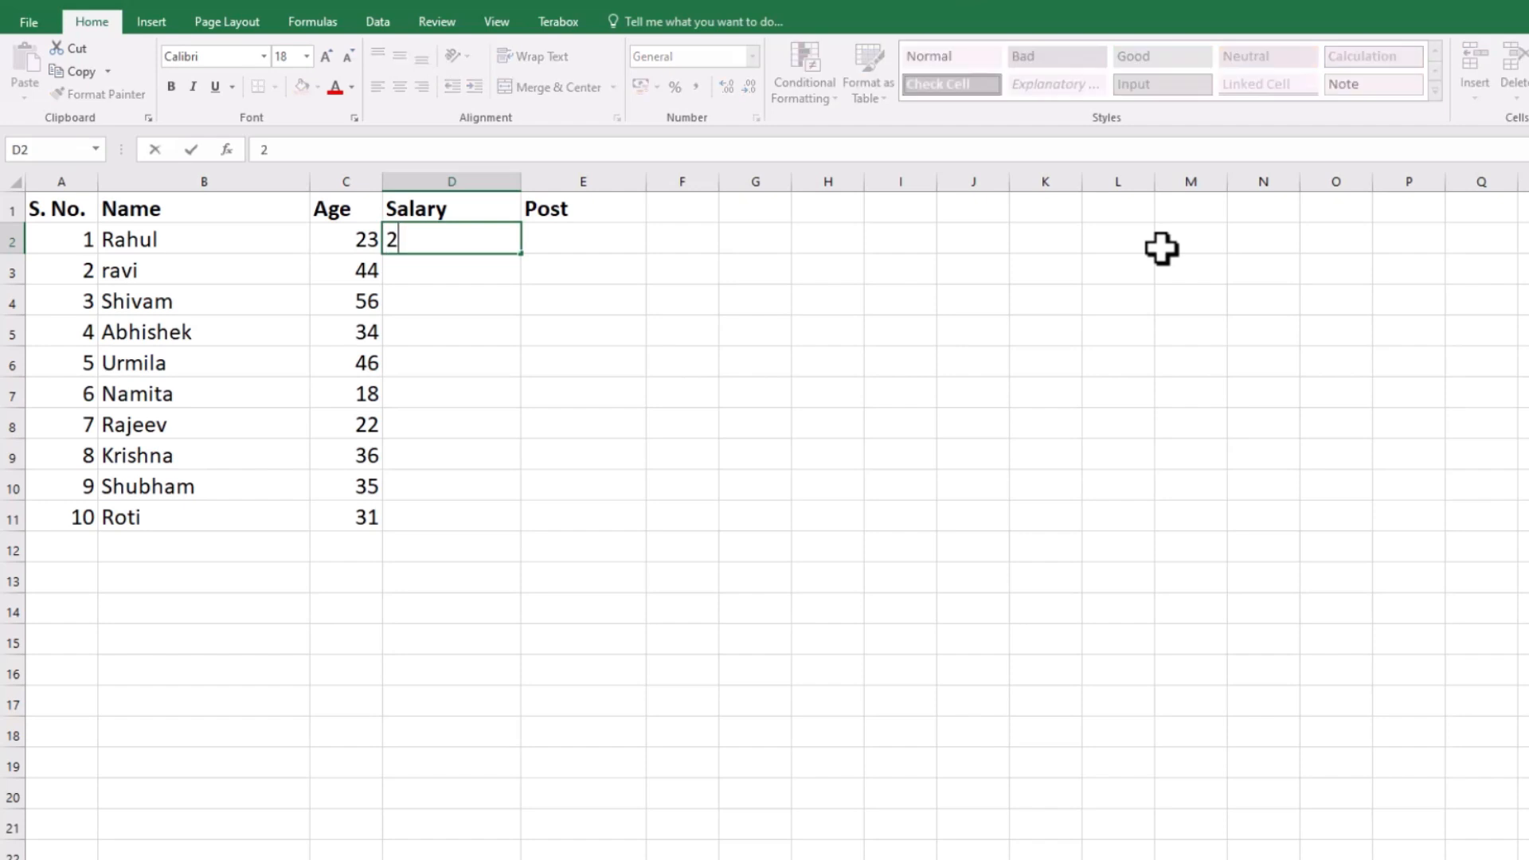
type("0000")
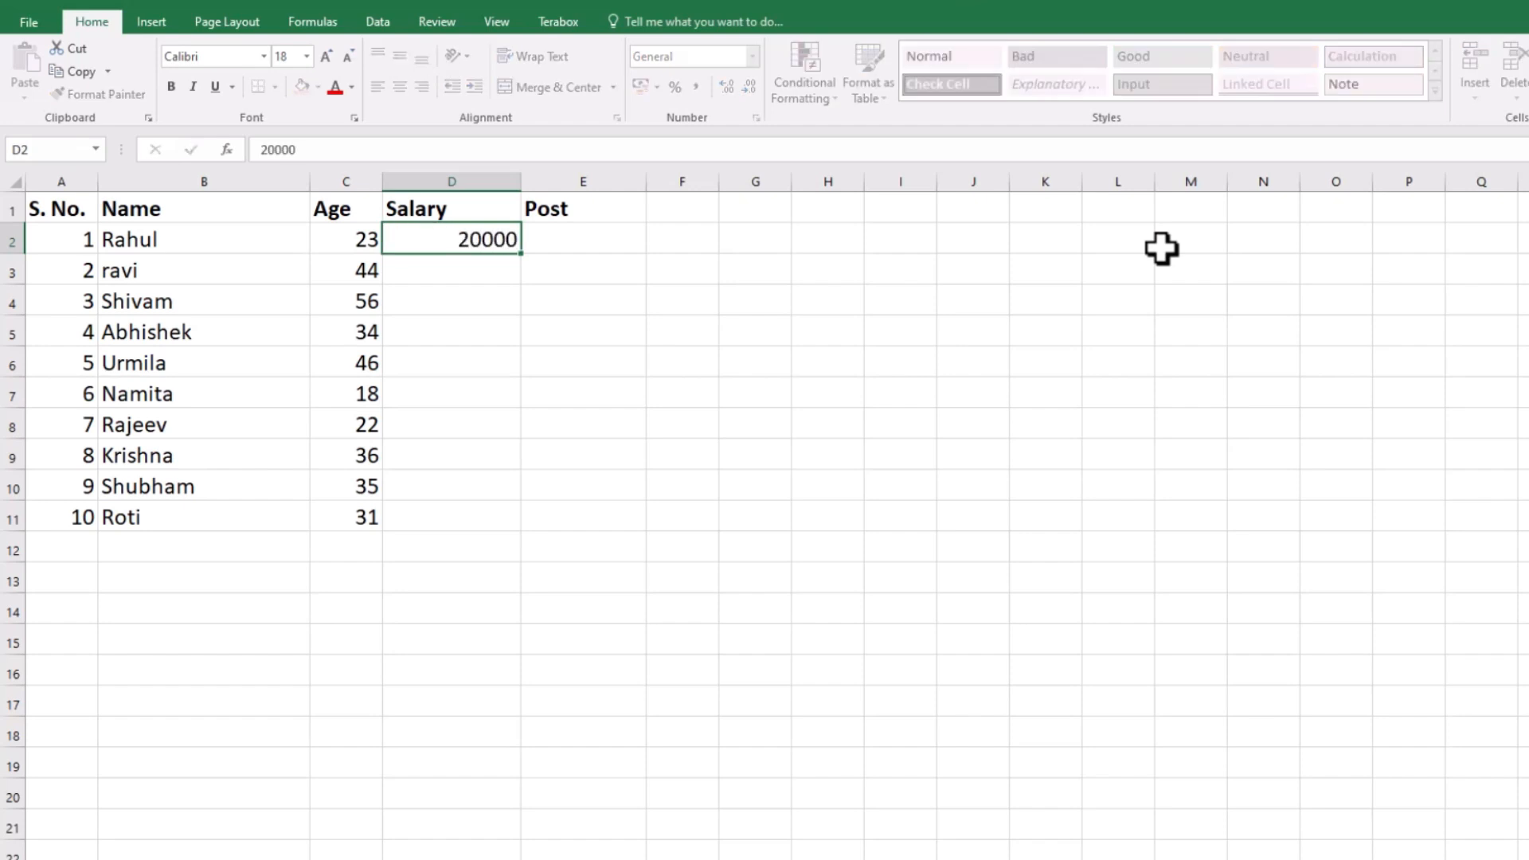
key("Return")
type("40000")
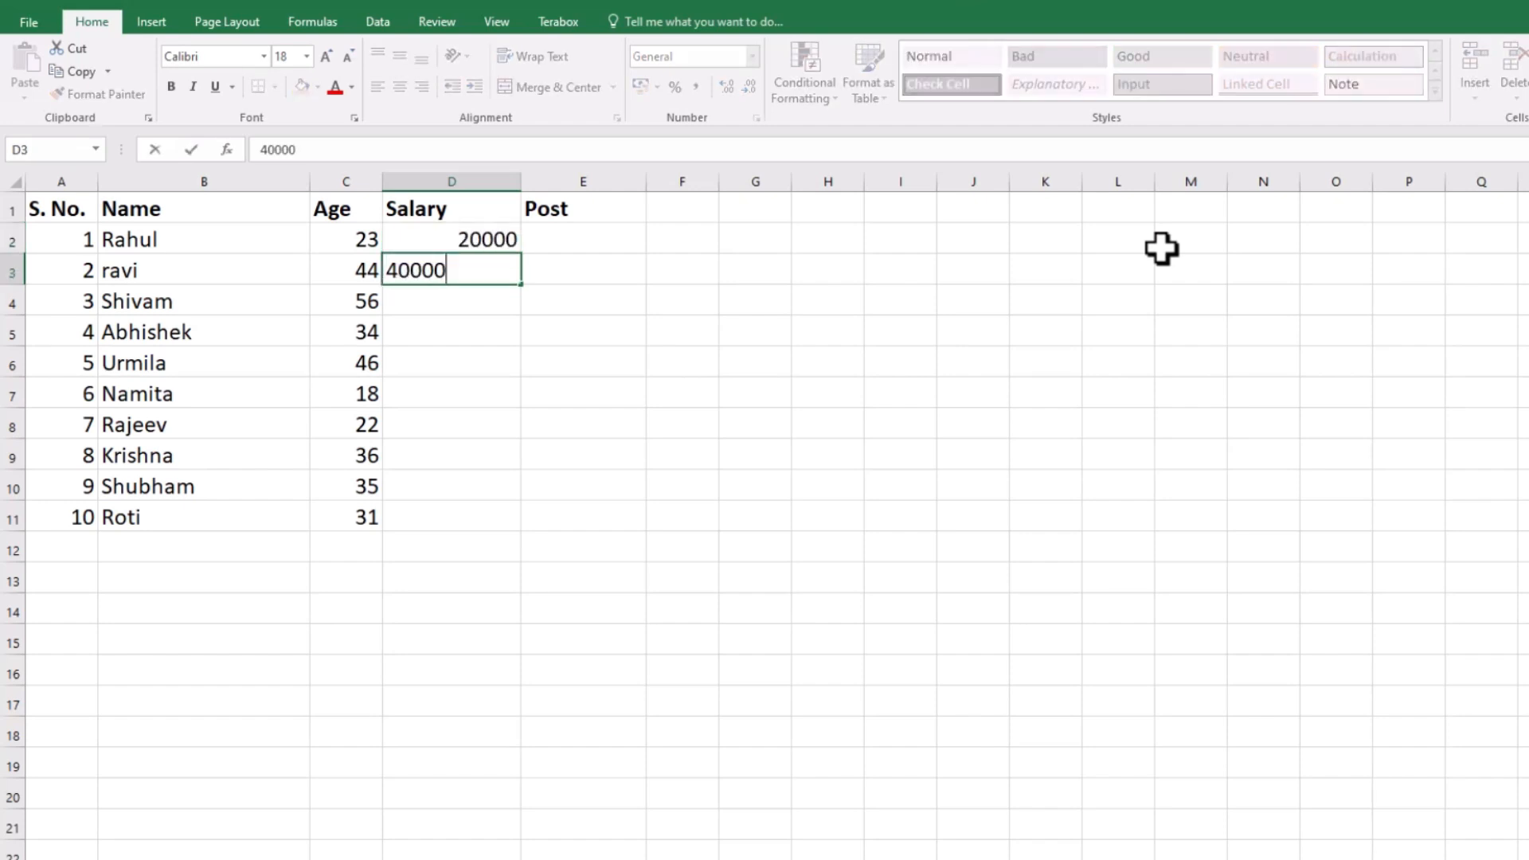
key("Return")
type("45000")
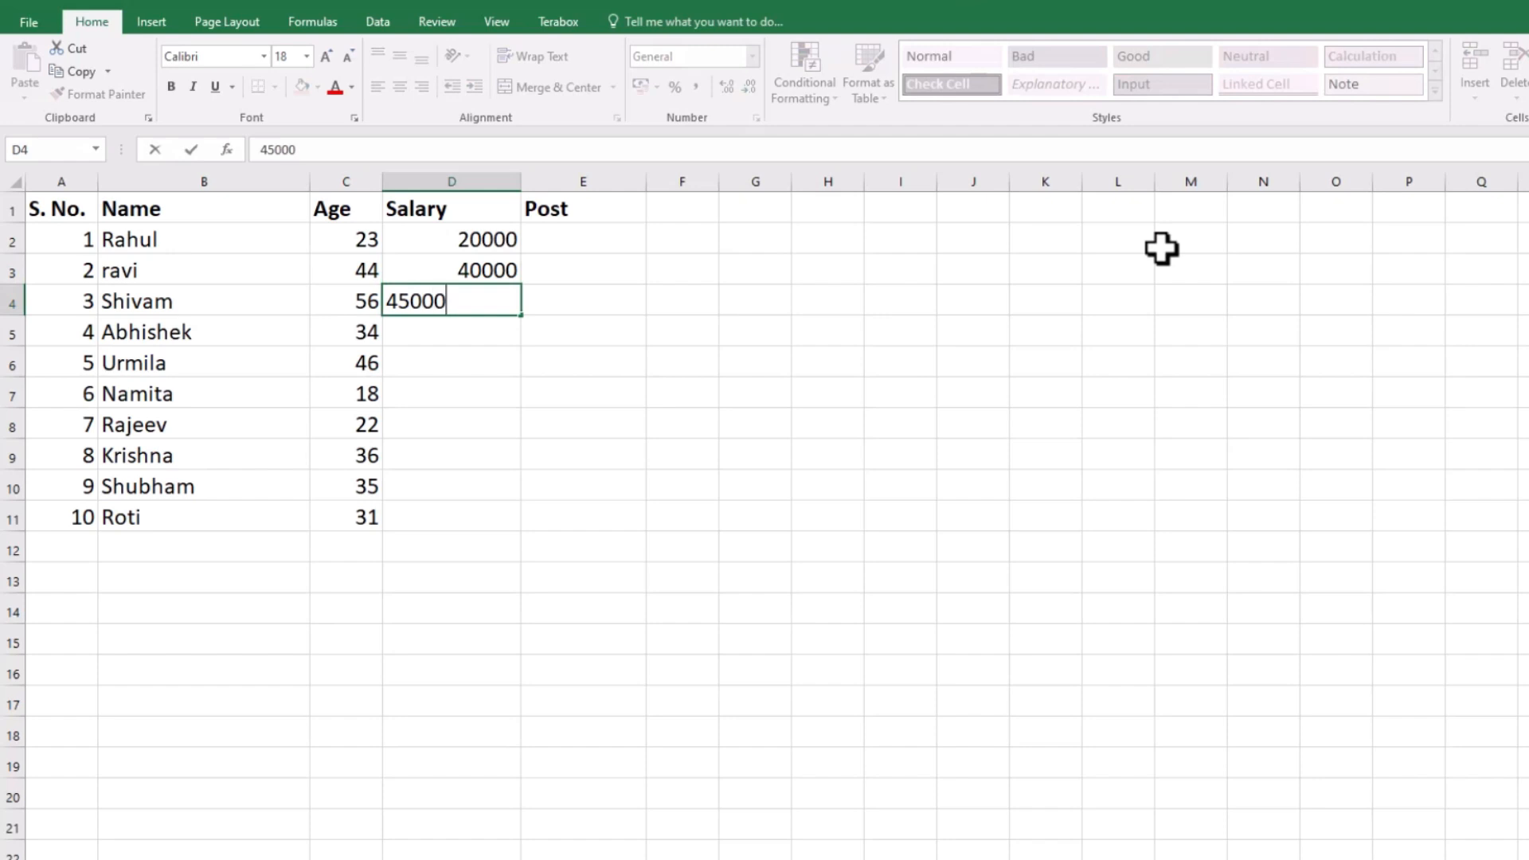
key("Return")
key("Up")
key("Up")
key("Up")
key("shift+Down")
key("ctrl+c")
key("Down")
key("Down")
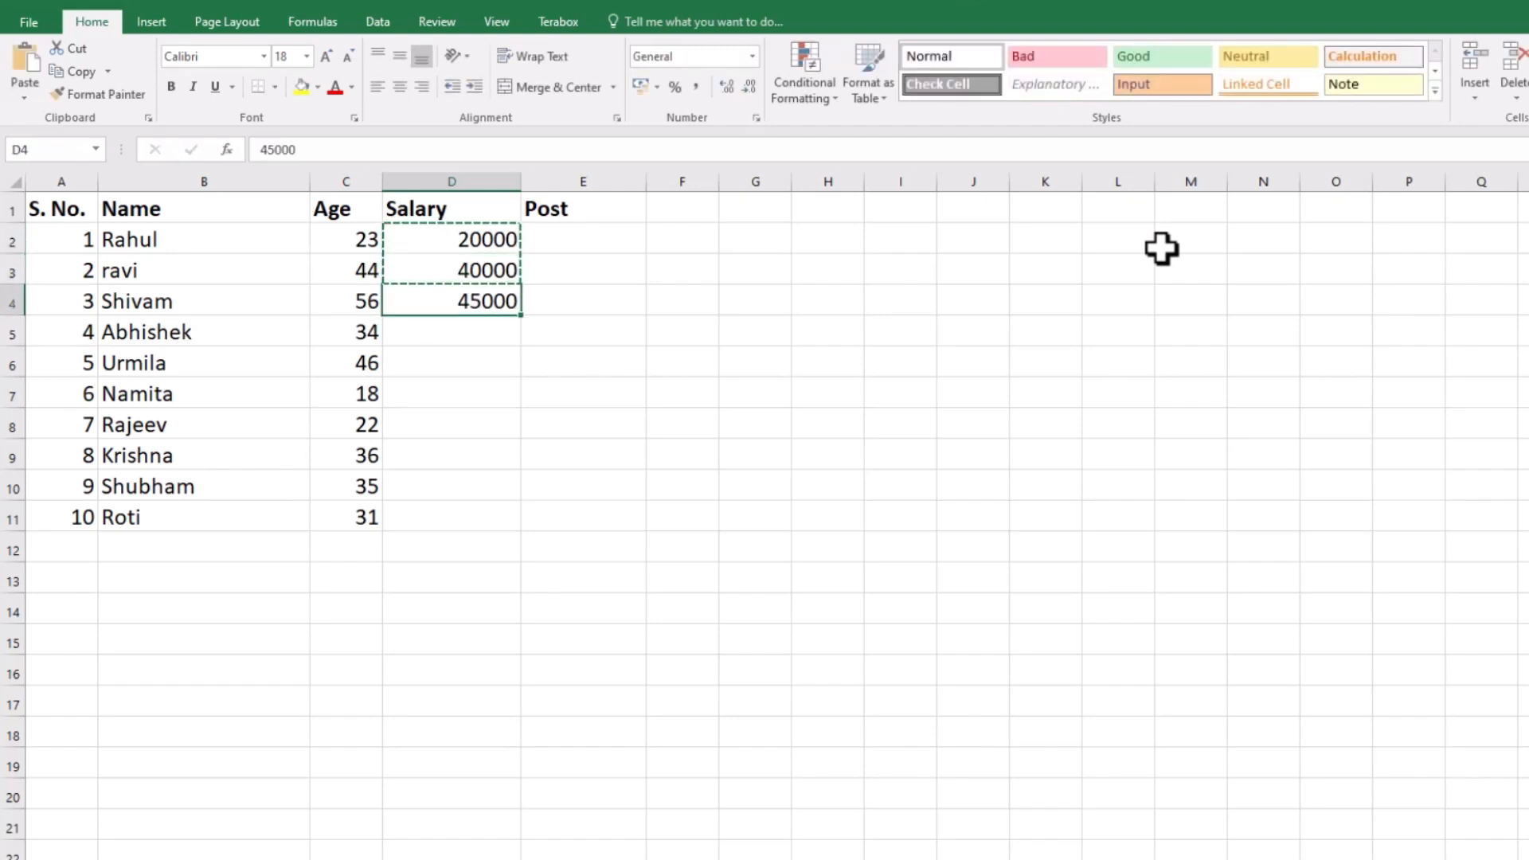
key("Down")
key("shift+Down")
key("shift+Down")
key("shift+Down")
key("shift+Down")
key("shift+Down")
key("shift+Down")
key("shift+Down")
key("shift+Down")
key("shift+Up")
key("shift+Up")
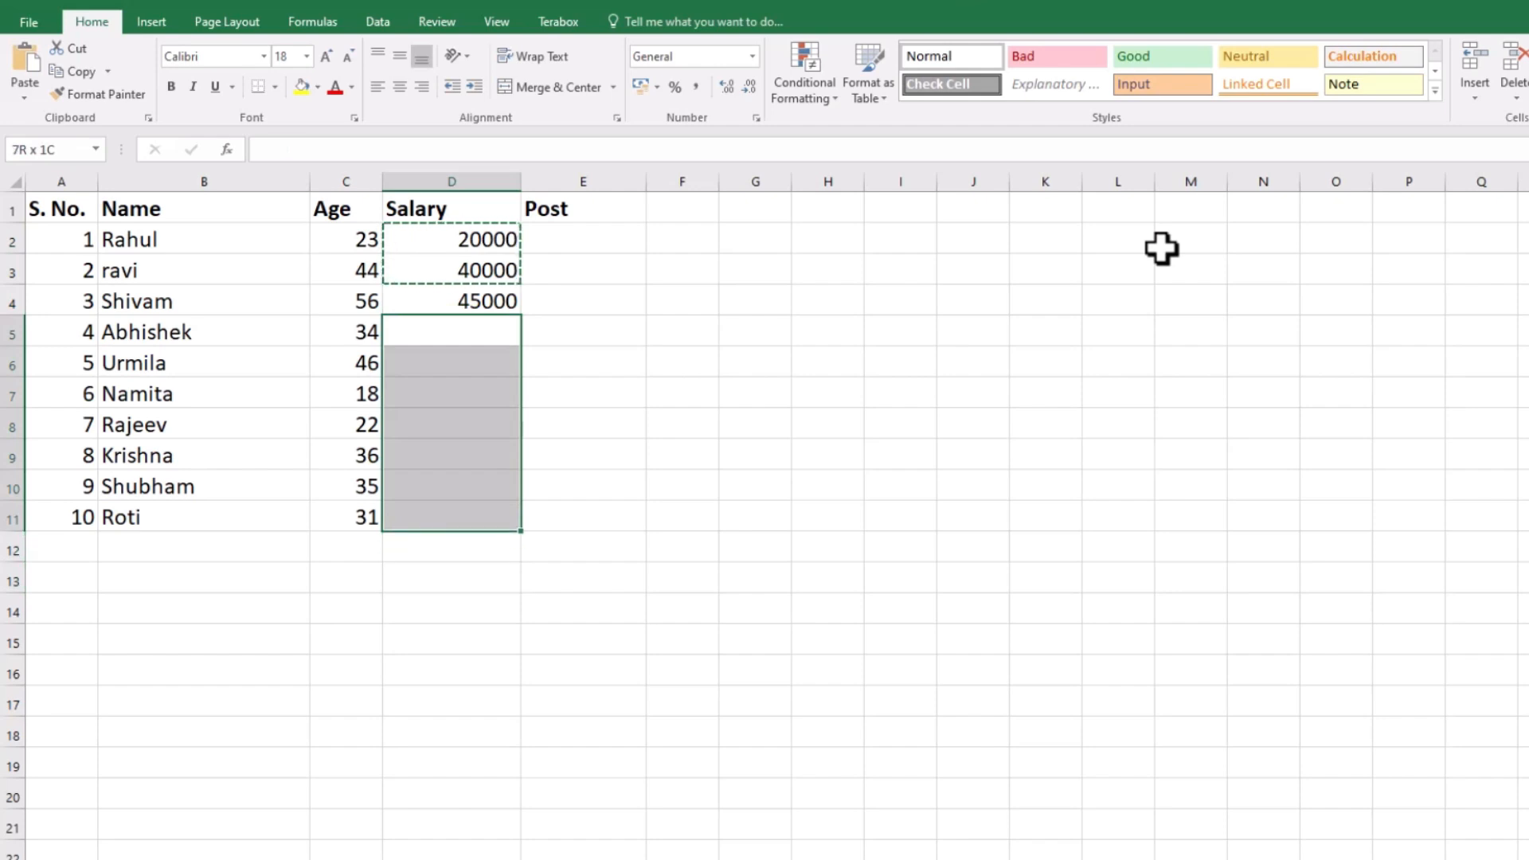
key("Escape")
Copy the 45000 salary from D4 down through D11.
key("Down")
key("Up")
key("Up")
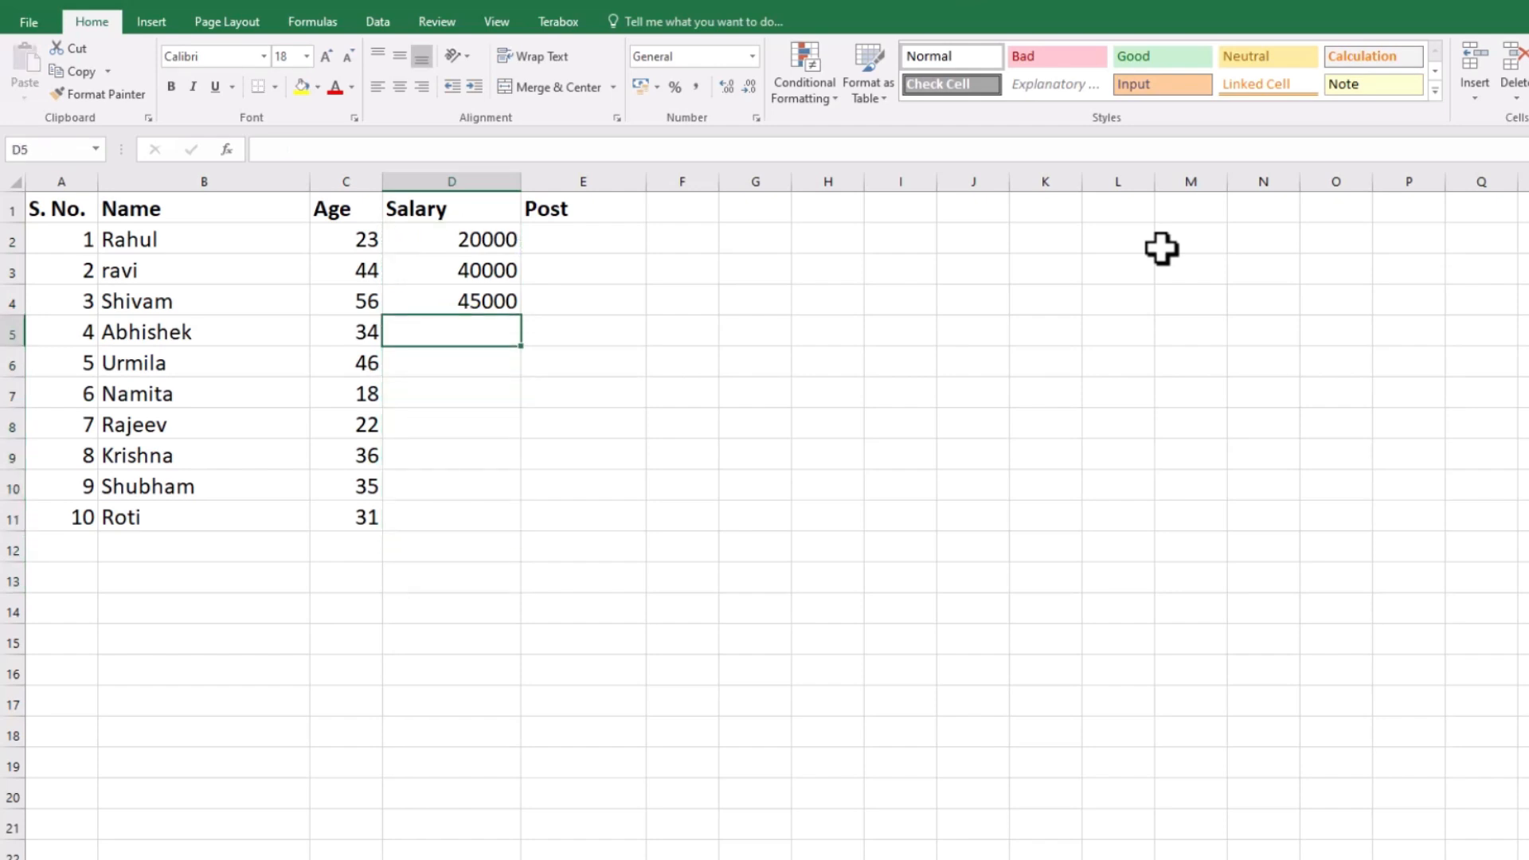
key("ctrl+c")
key("Down")
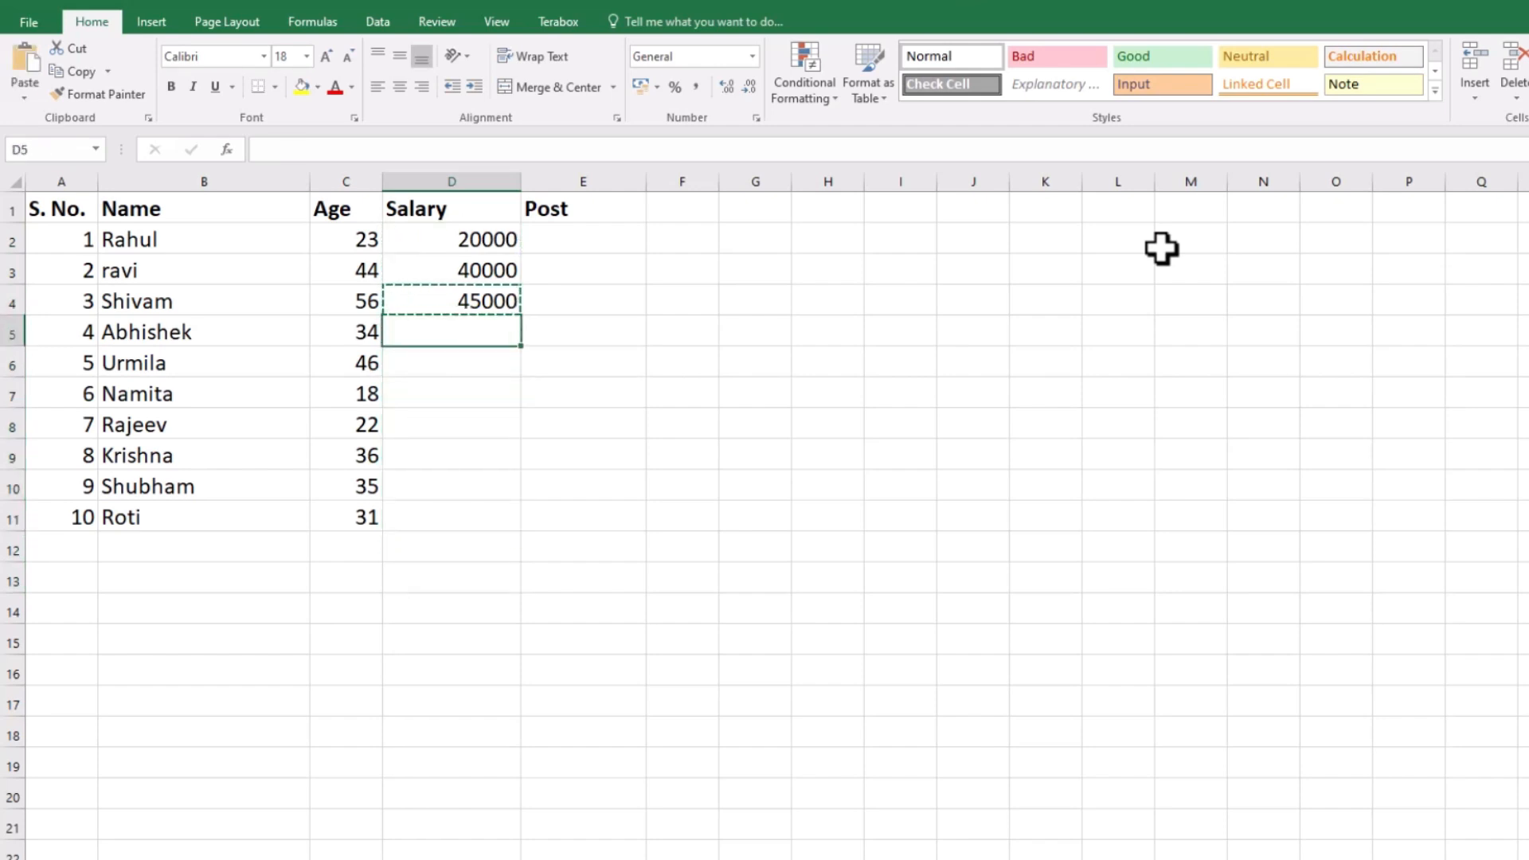
key("Up")
key("shift+Down")
key("shift+Down")
key("shift+Down")
key("shift+Down")
key("shift+Down")
key("shift+Down")
key("shift+Down")
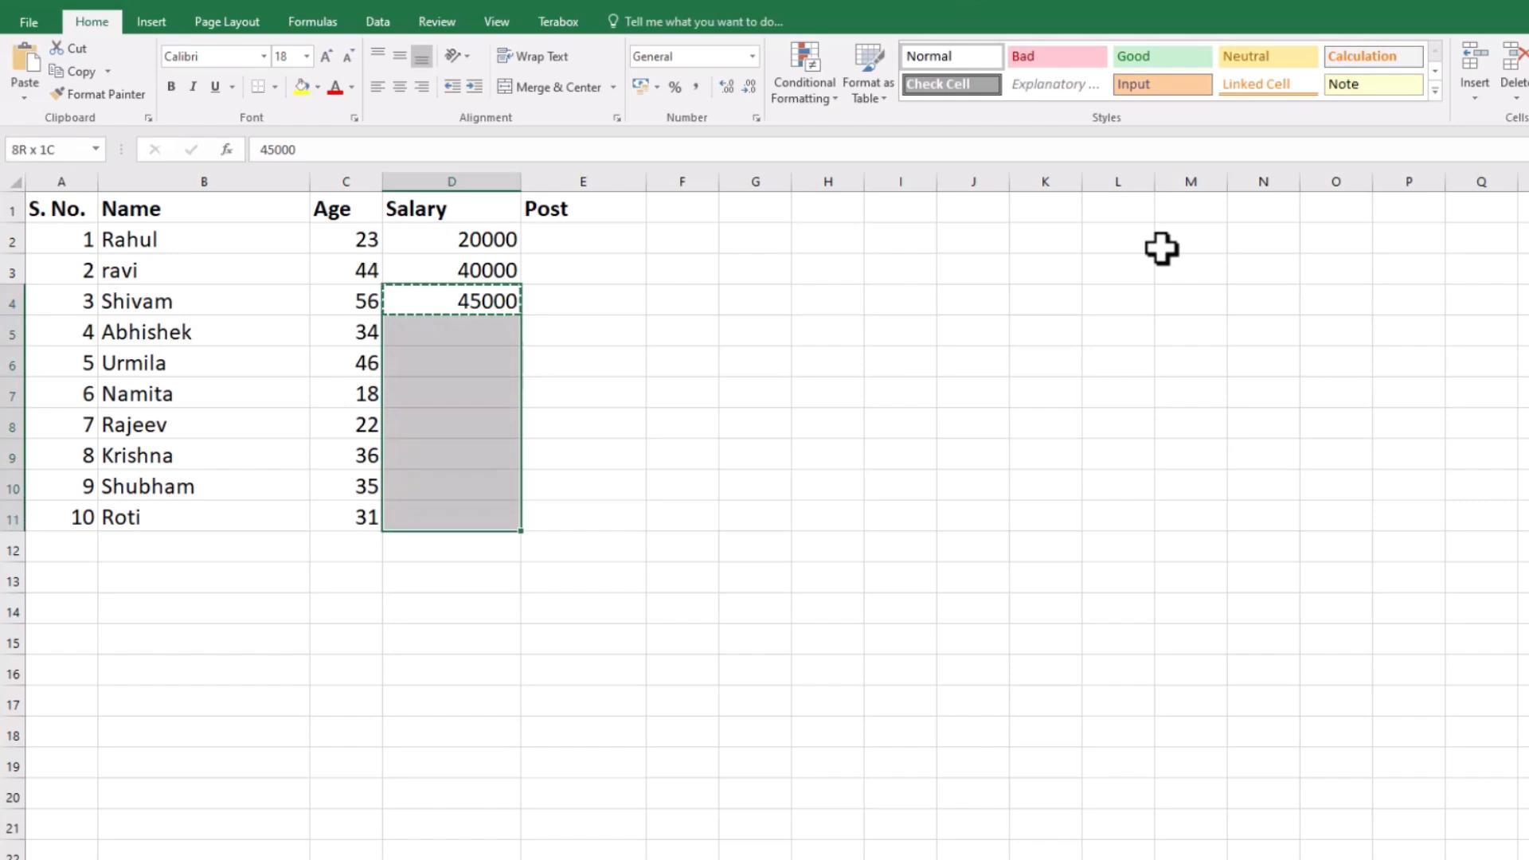
key("ctrl+v")
Enter the posts CA, AC, CO and M in E2:E5 of the Post column.
key("Right")
key("Up")
key("Up")
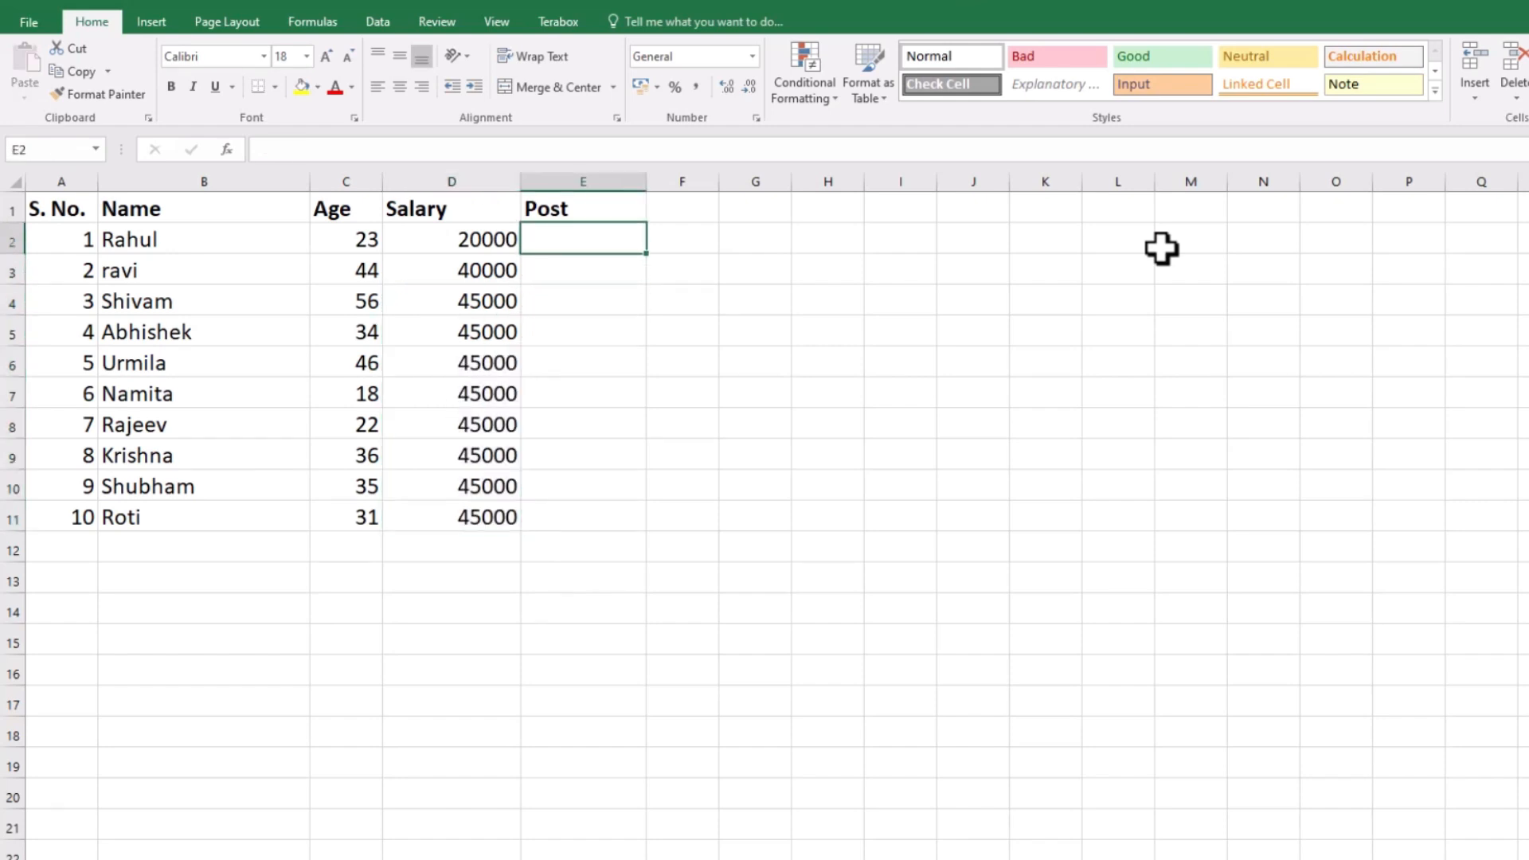
type("CA")
key("Return")
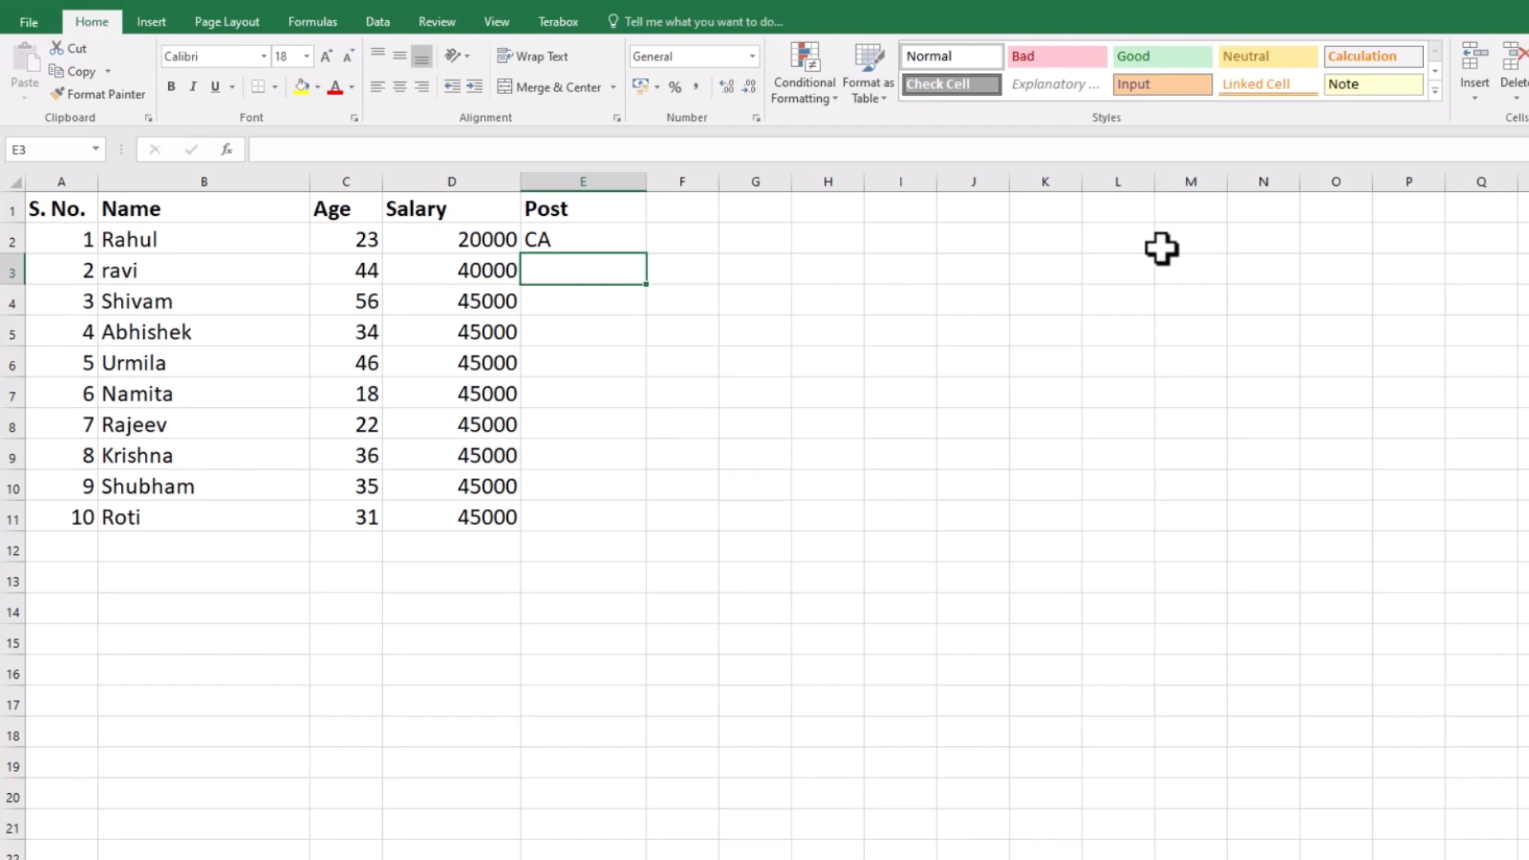
type("A?")
key("BackSpace")
type("C")
key("Return")
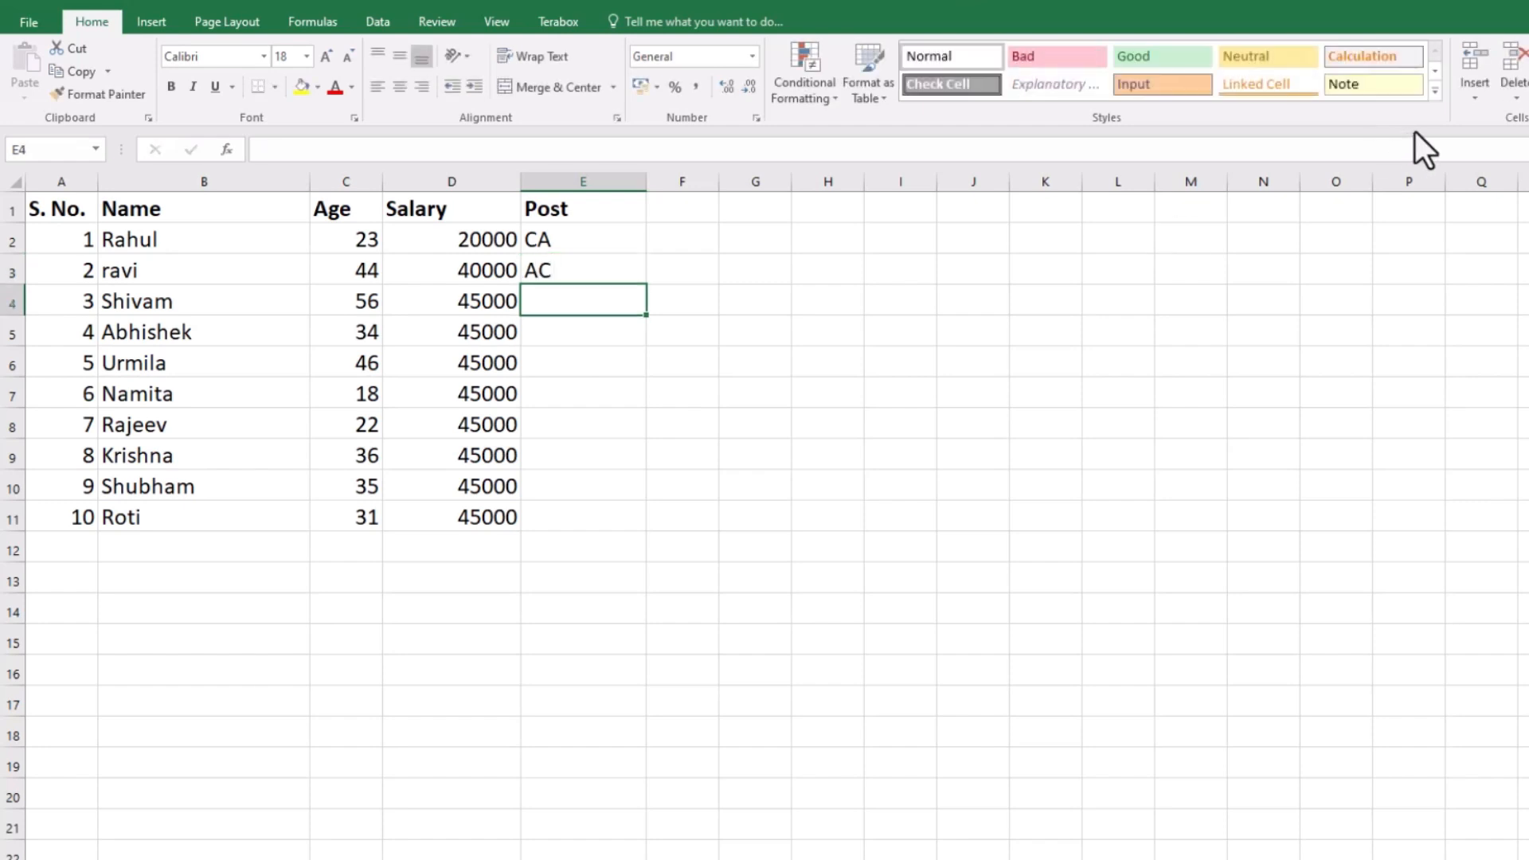
type("CO")
key("Return")
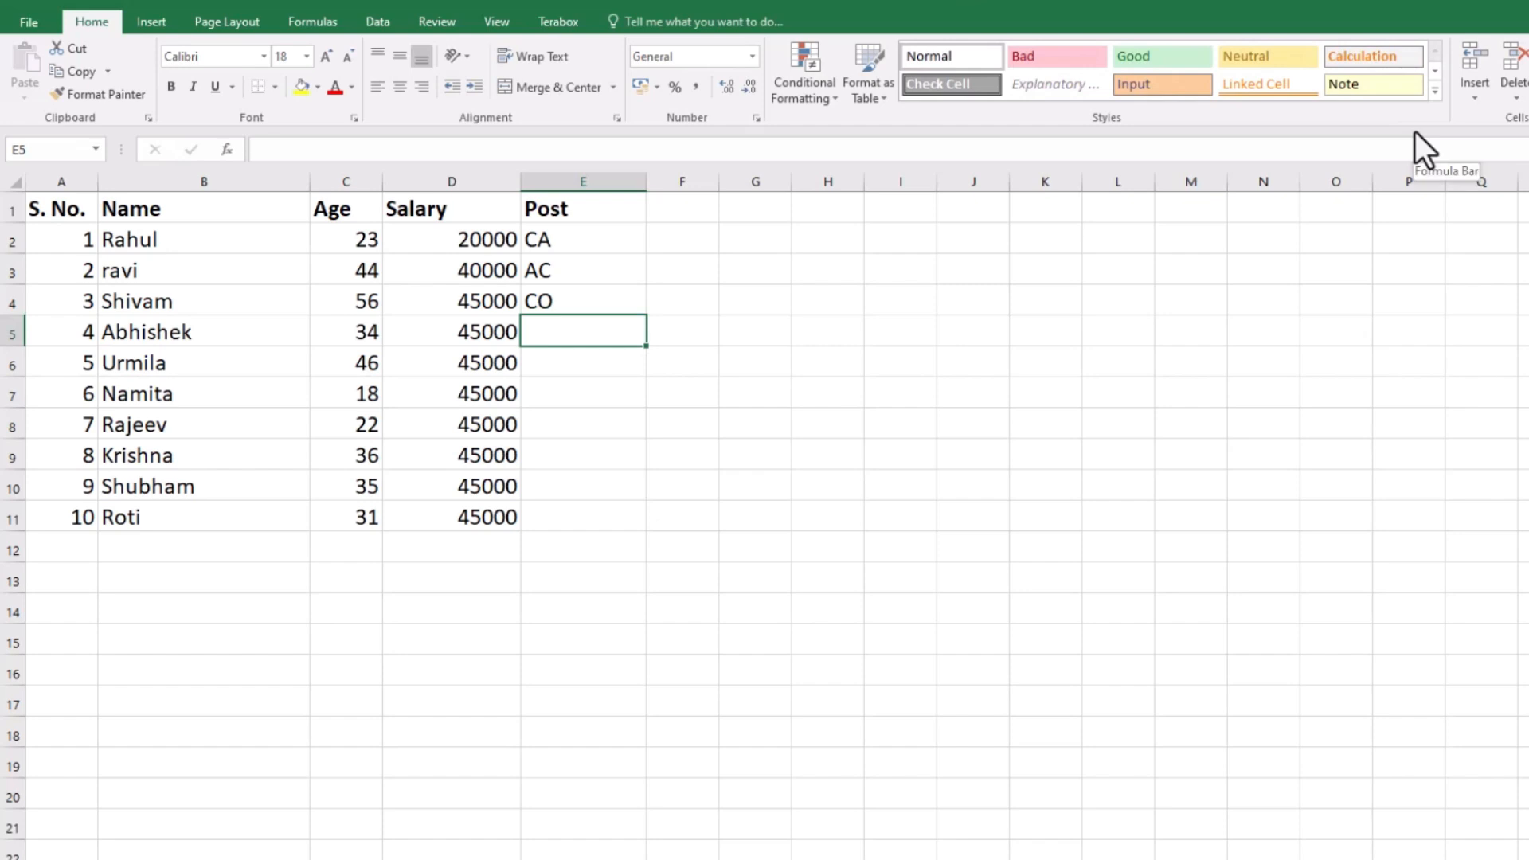
type("M")
key("Return")
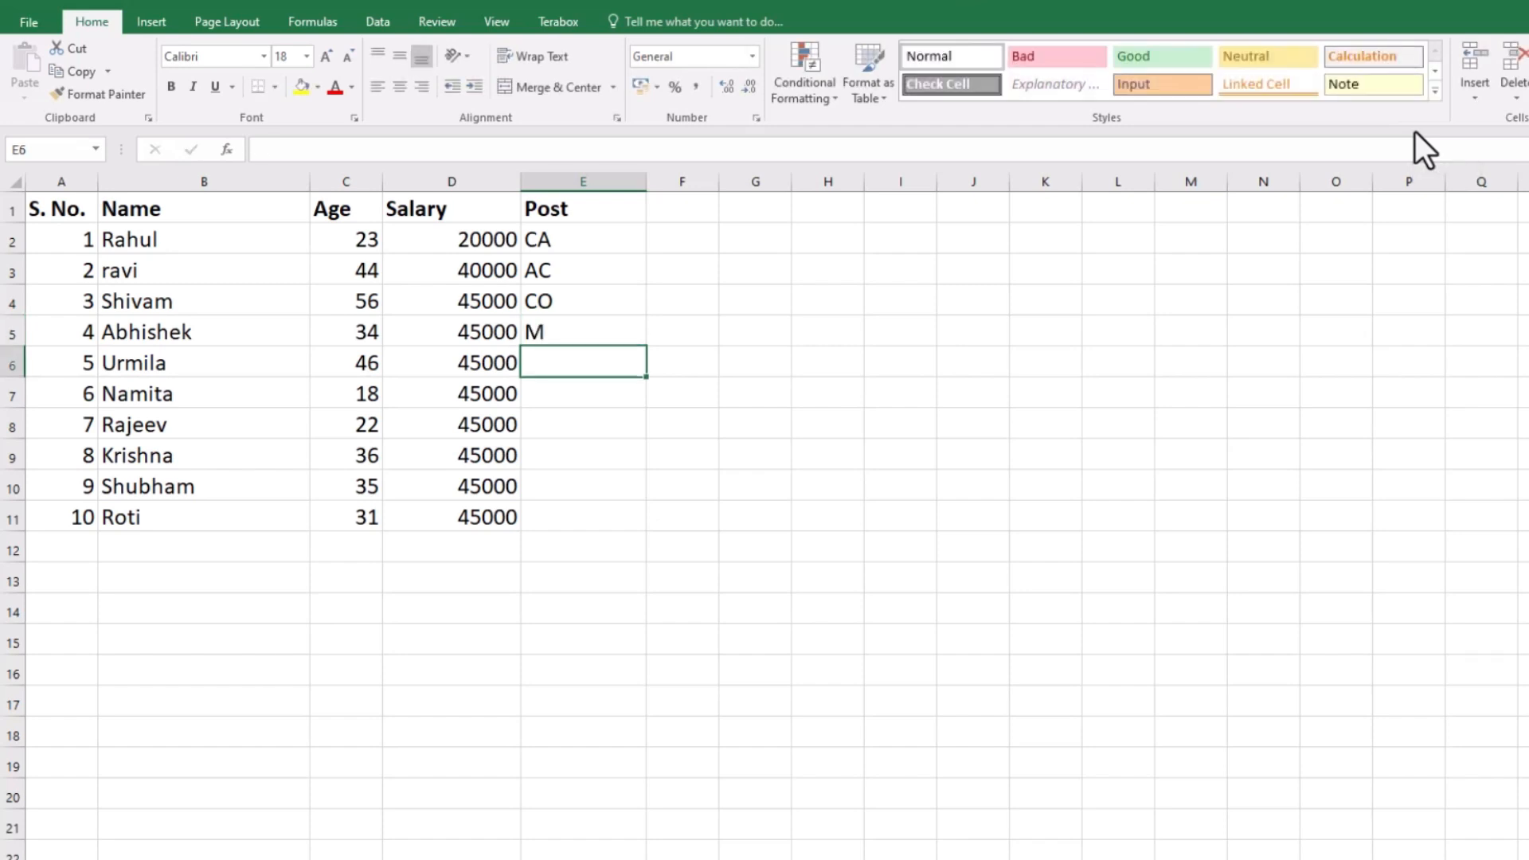
Enter AM as the post in E6 and fill it down to E11.
type("AM")
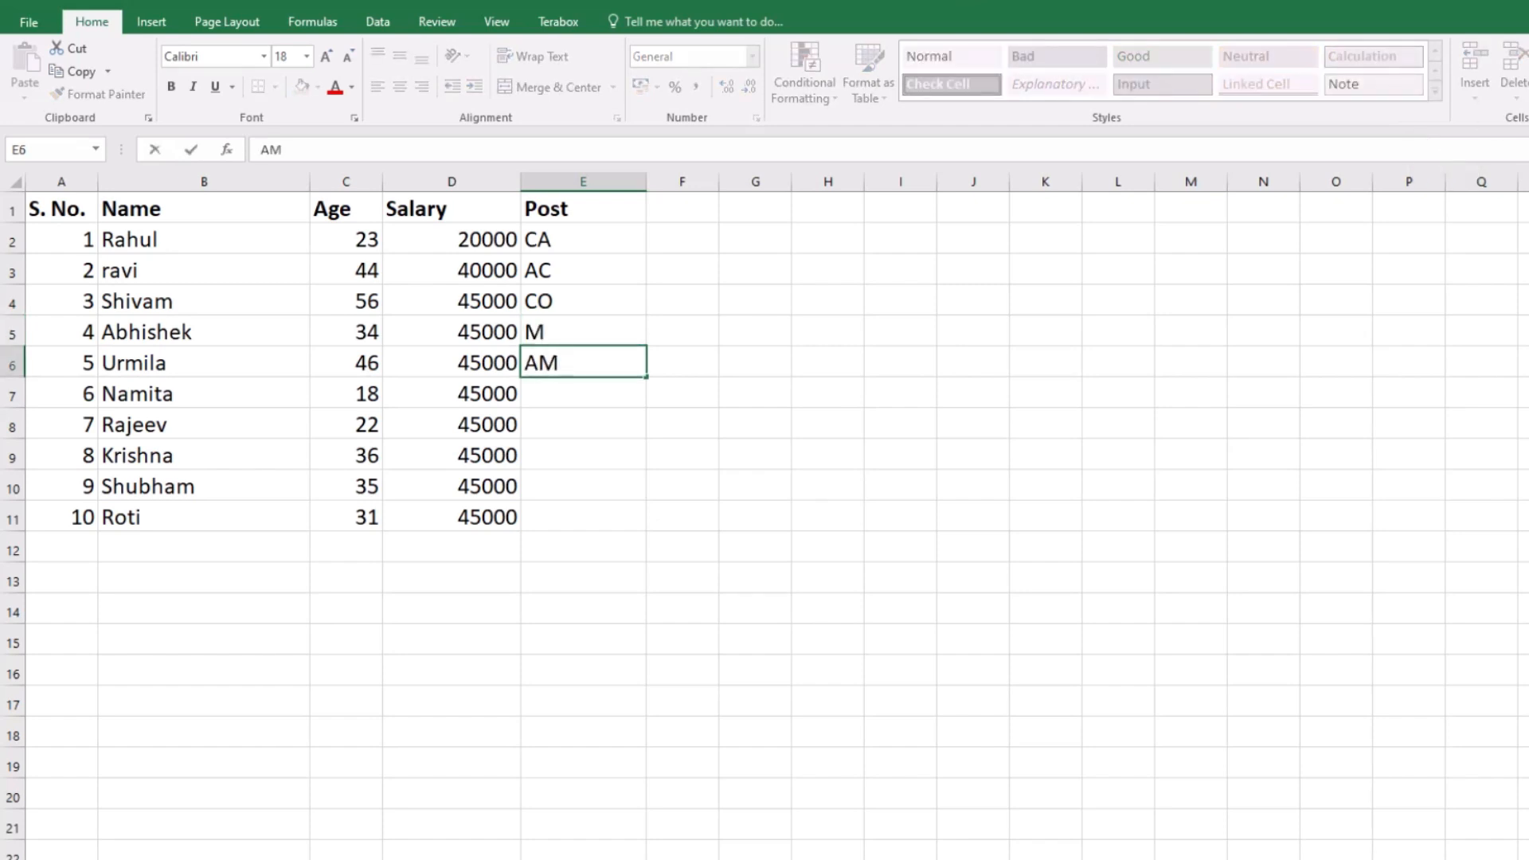
key("ctrl+Return")
key("shift+Down")
key("shift+Down")
key("shift+Down")
key("shift+Down")
key("shift+Down")
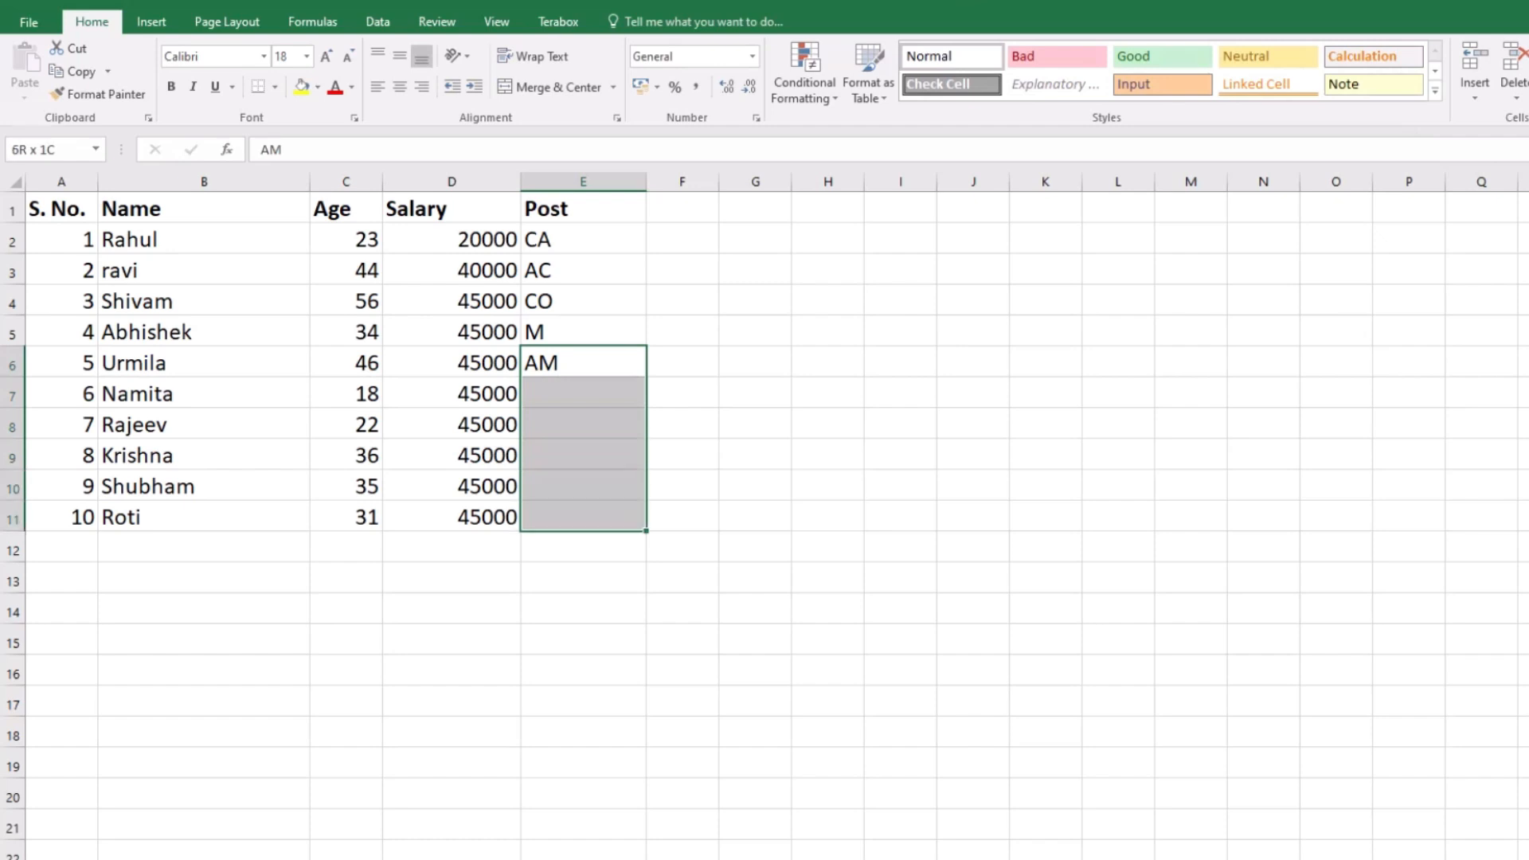
key("ctrl+d")
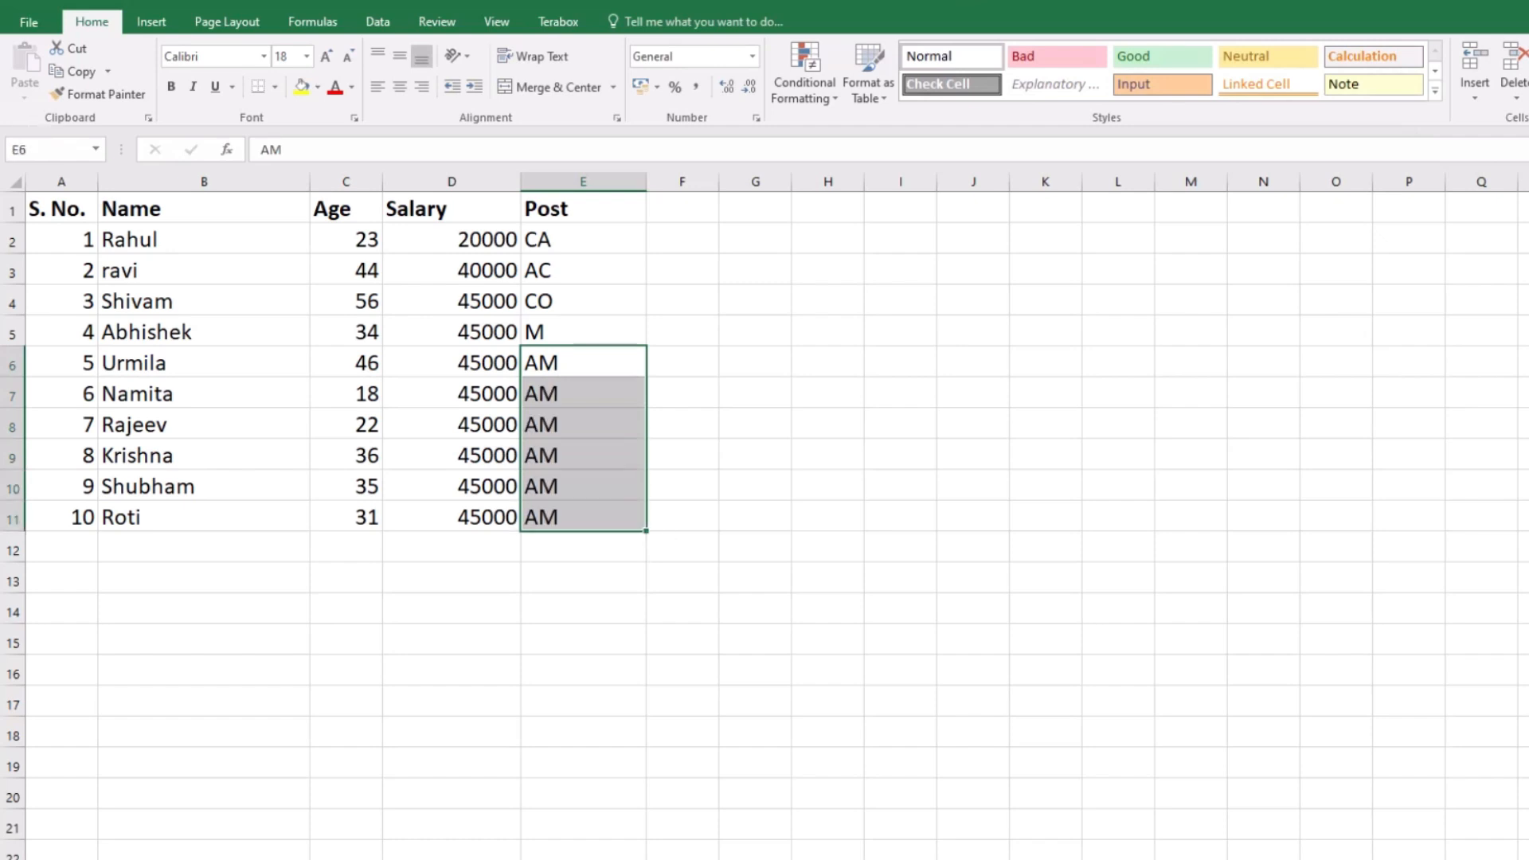
Center the S. No. column from its header in A1 down to A11 horizontally.
key("Down")
key("Down")
key("Down")
key("Down")
key("Down")
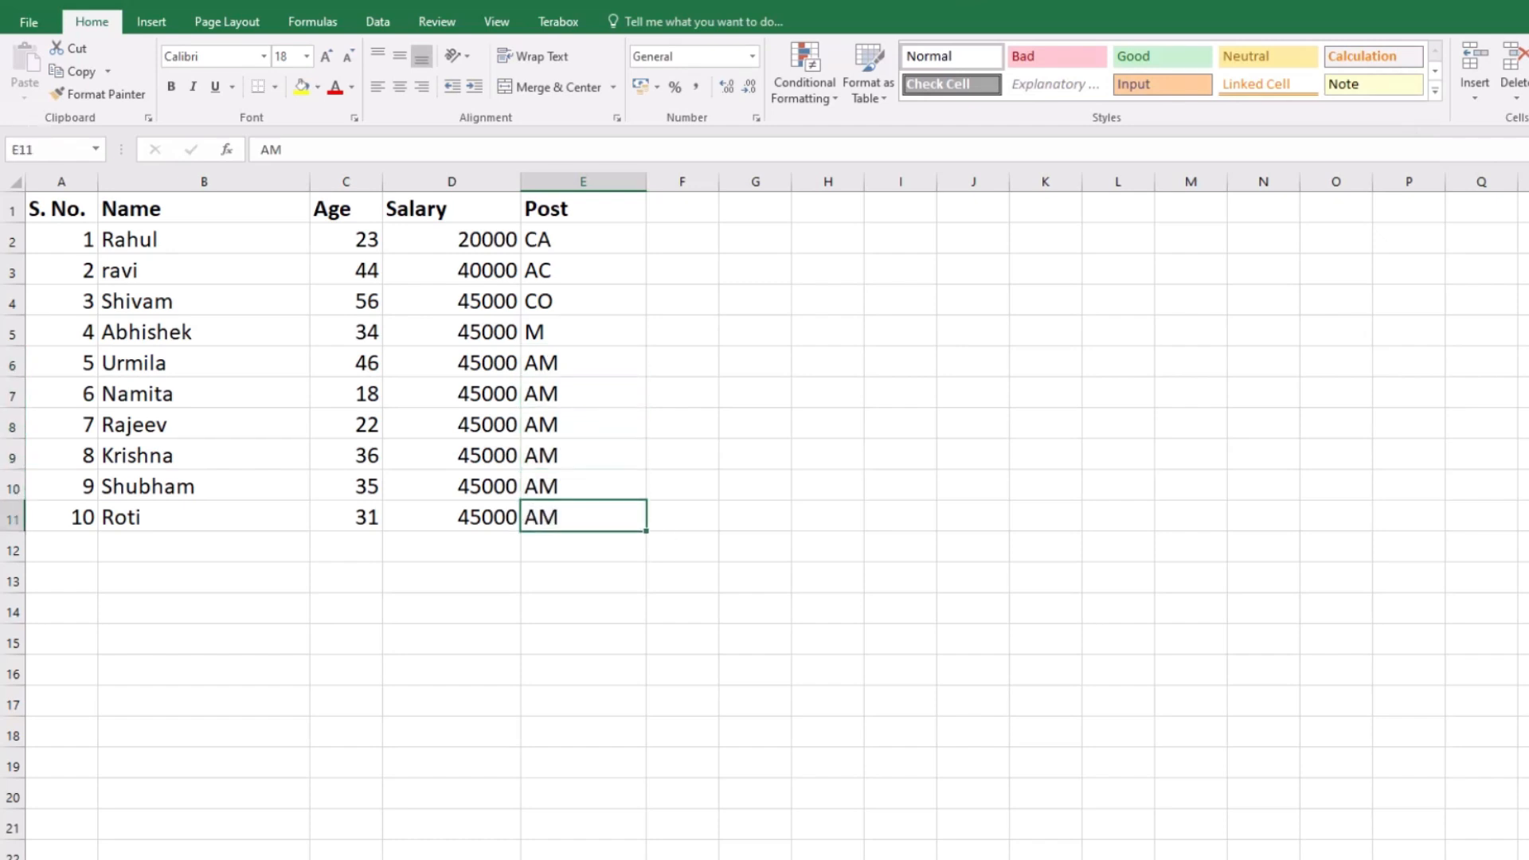
key("Left")
key("Up")
key("Up")
key("Up")
key("Up")
key("Up")
key("Up")
key("Up")
key("Up")
key("Up")
key("Up")
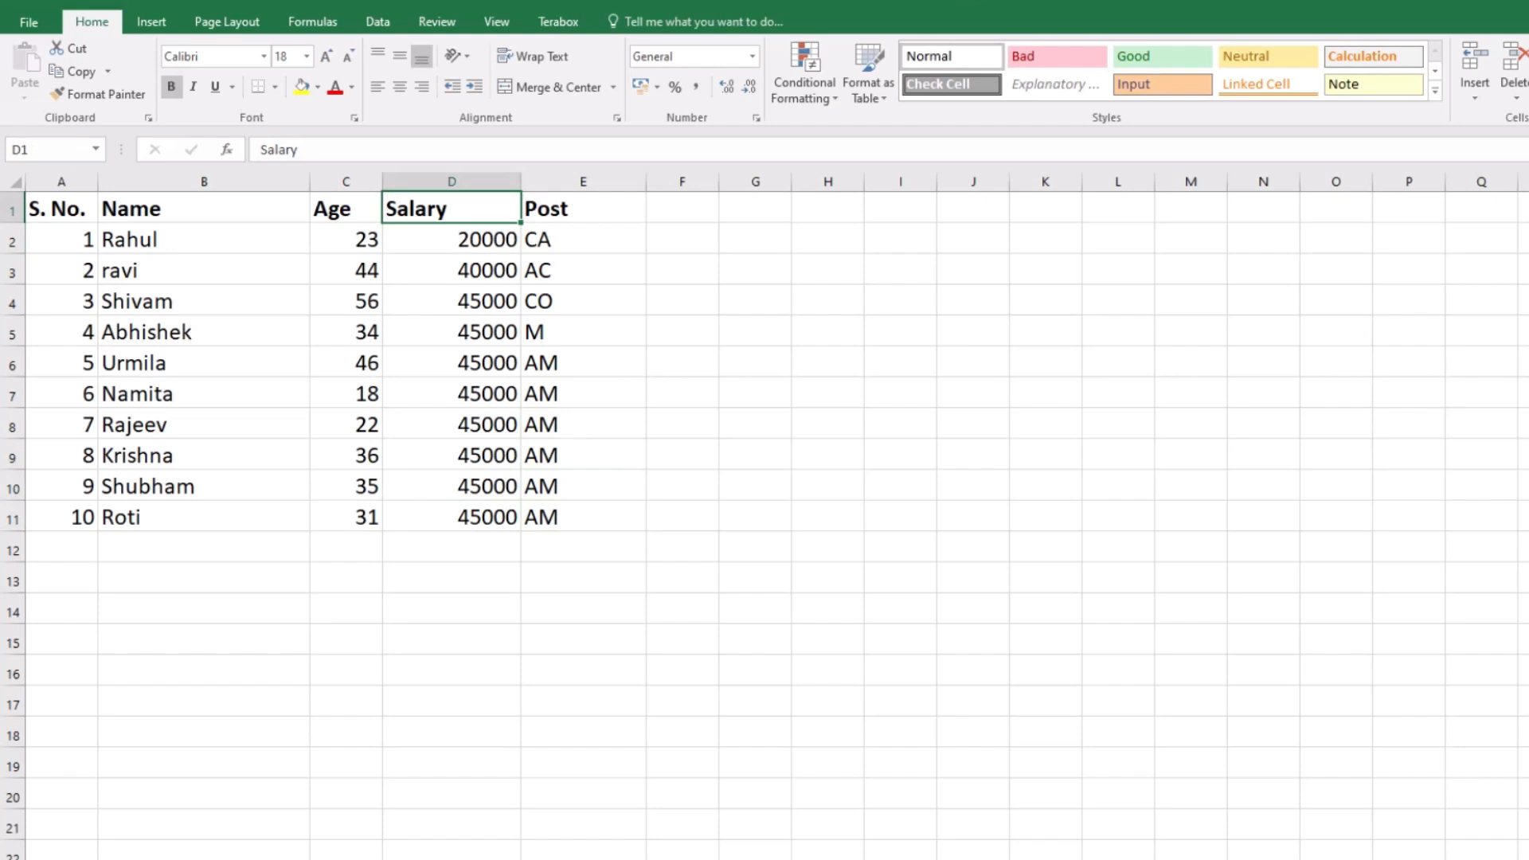
key("Left")
key("Left")
key("Left")
key("ctrl+shift+Down")
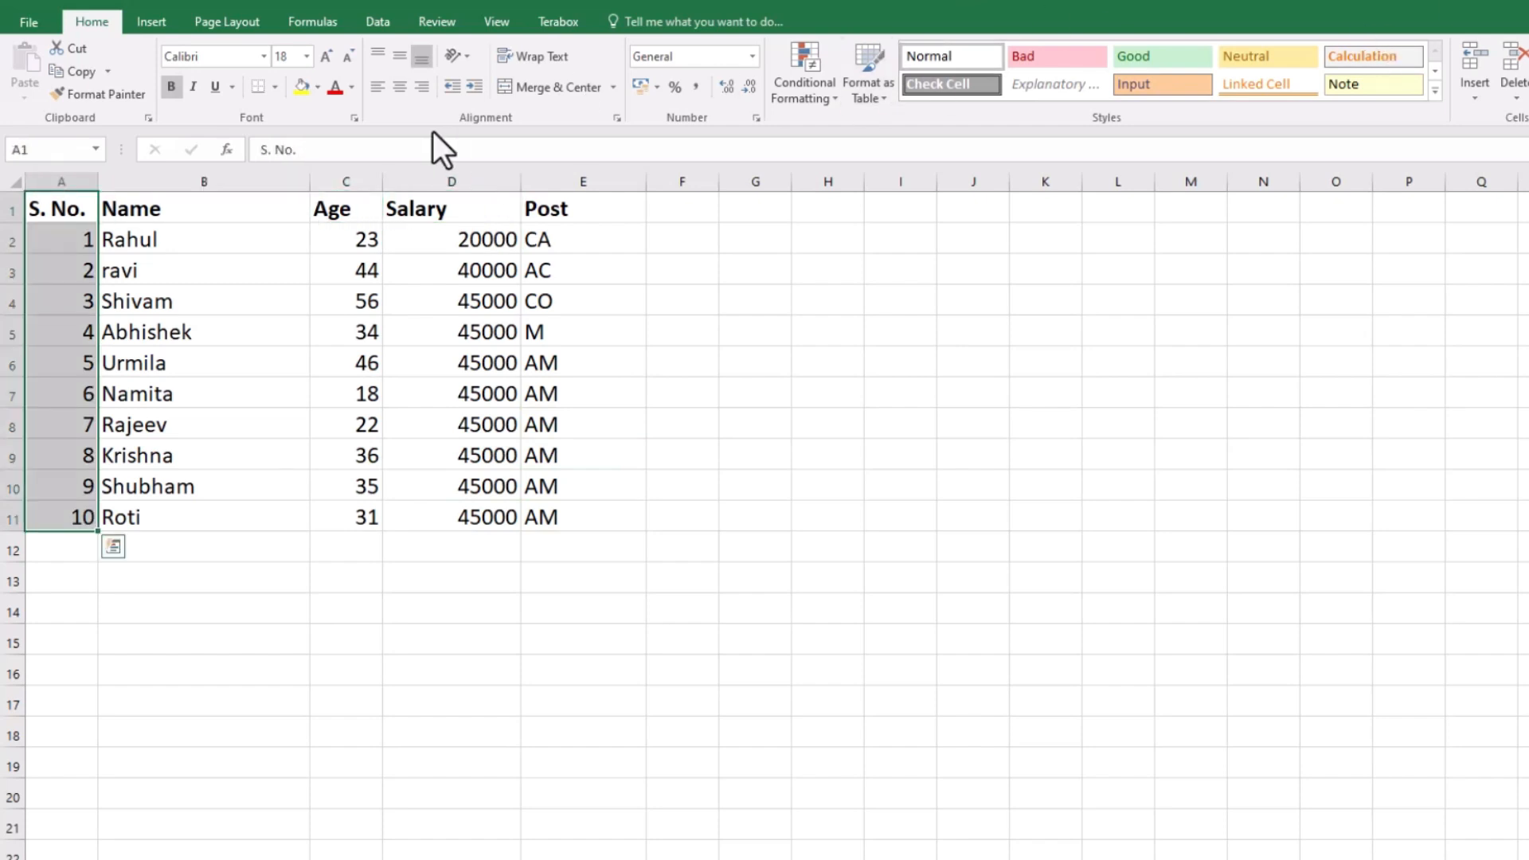
key("ctrl+c")
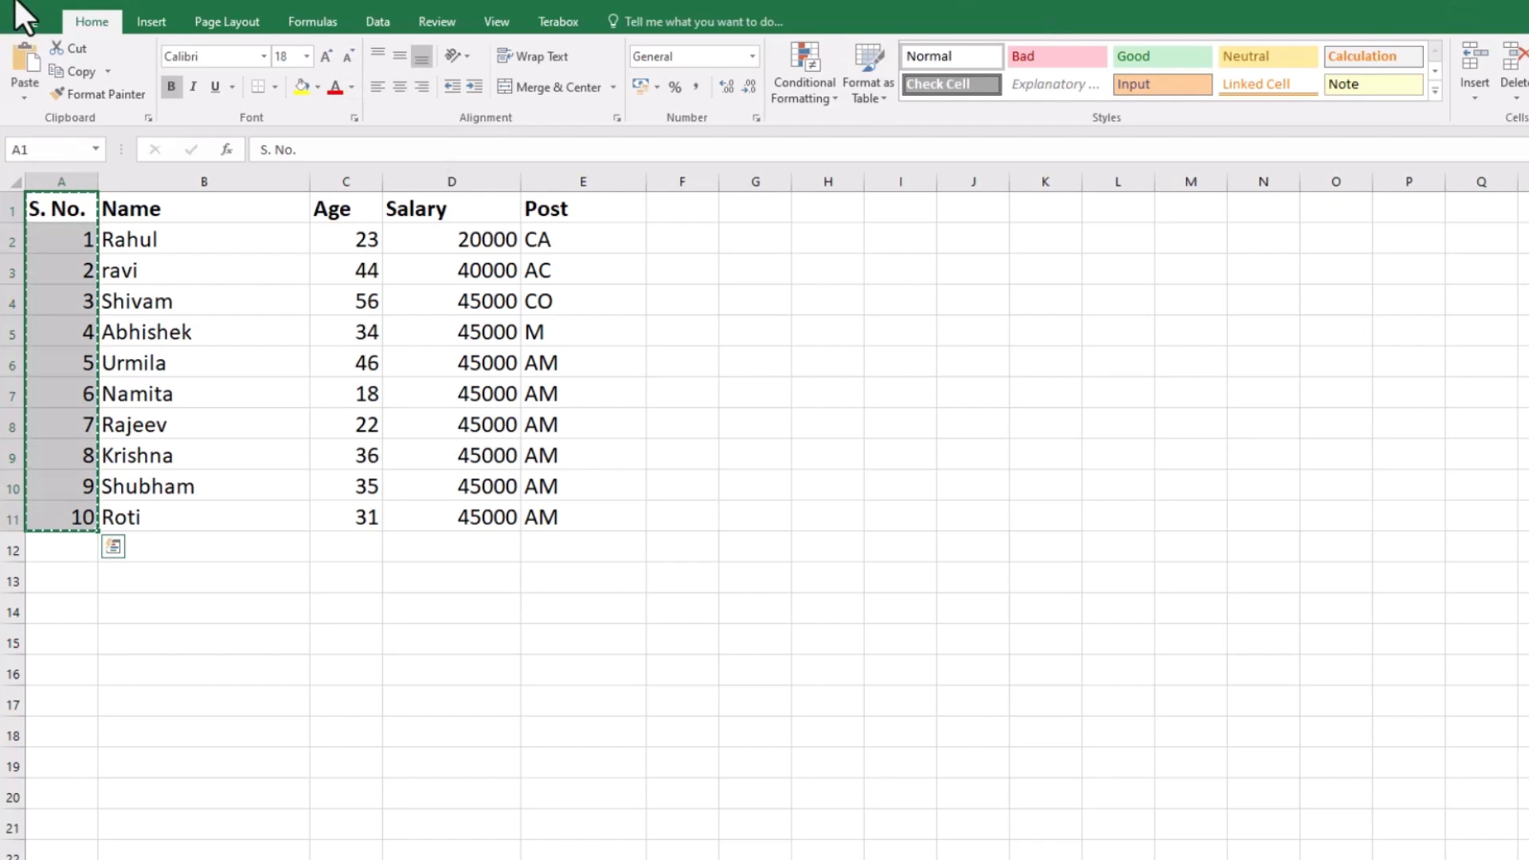
left_click(400, 86)
left_click(828, 424)
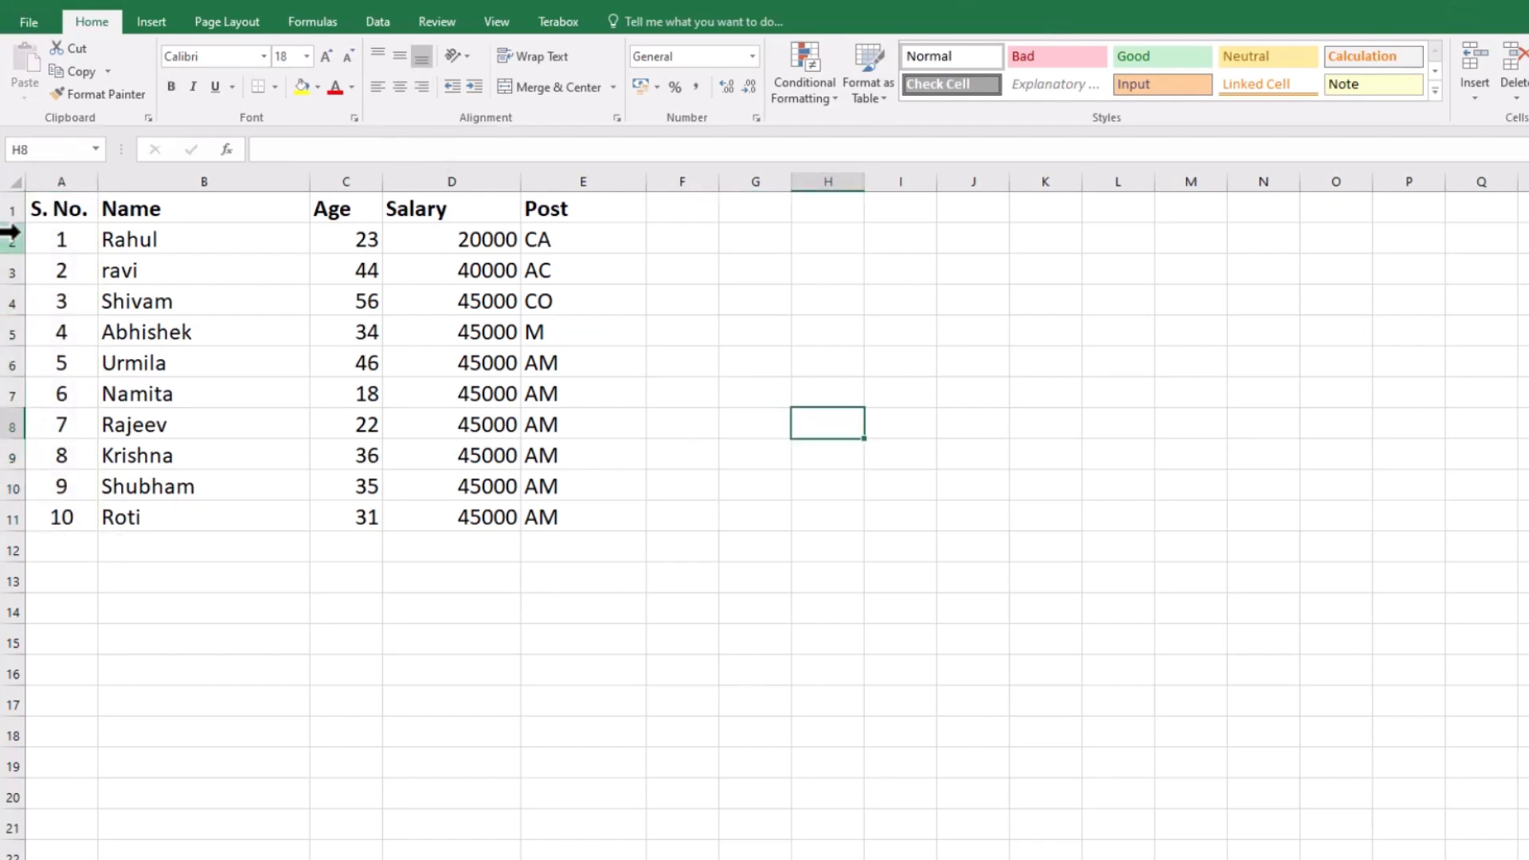
left_click(54, 209)
key("ctrl+s")
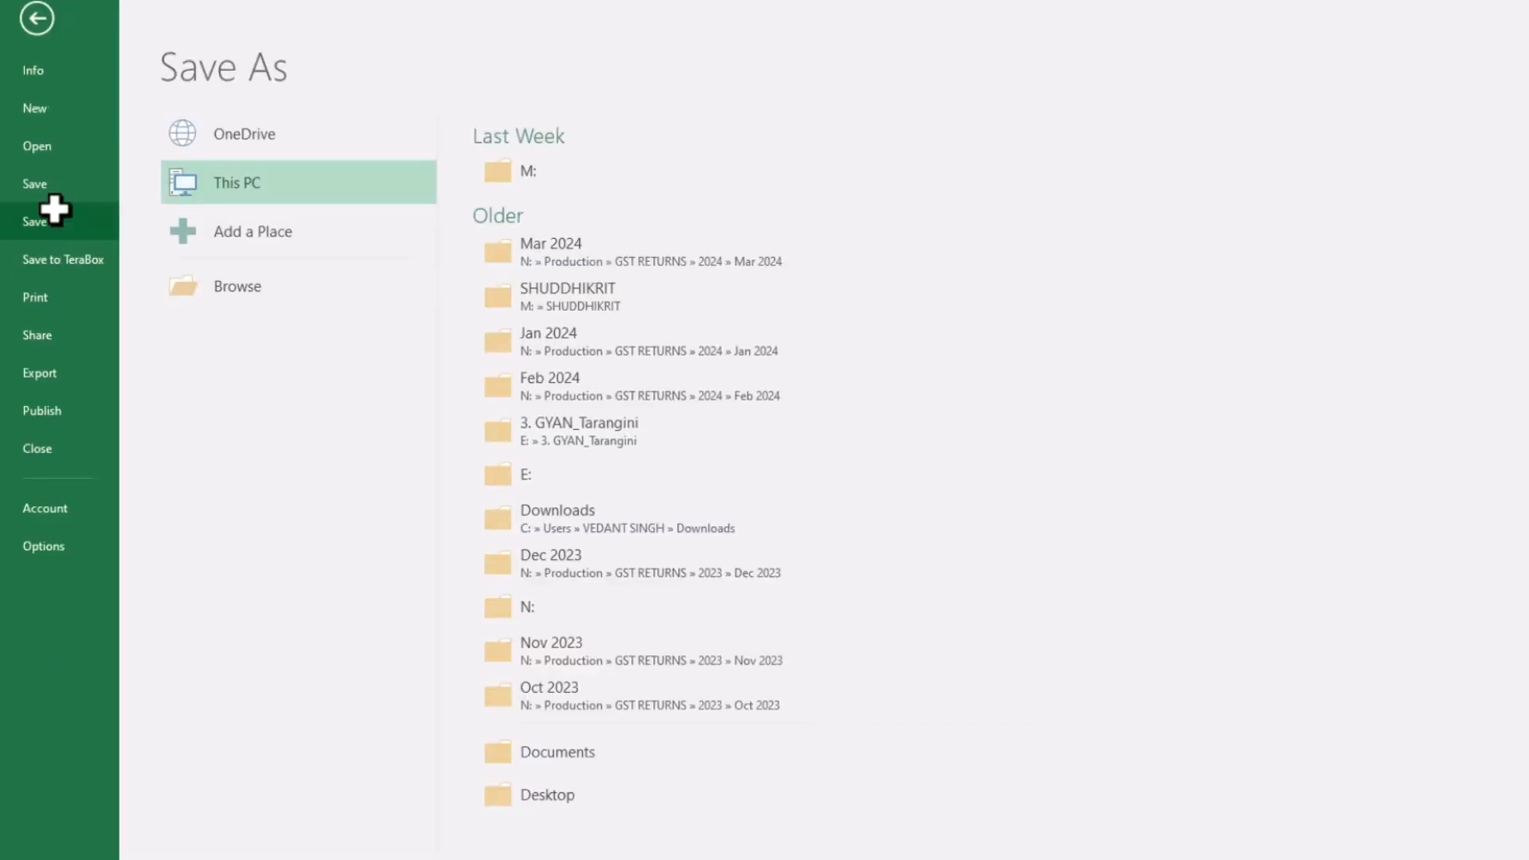
key("Escape")
key("Down")
left_click(54, 208)
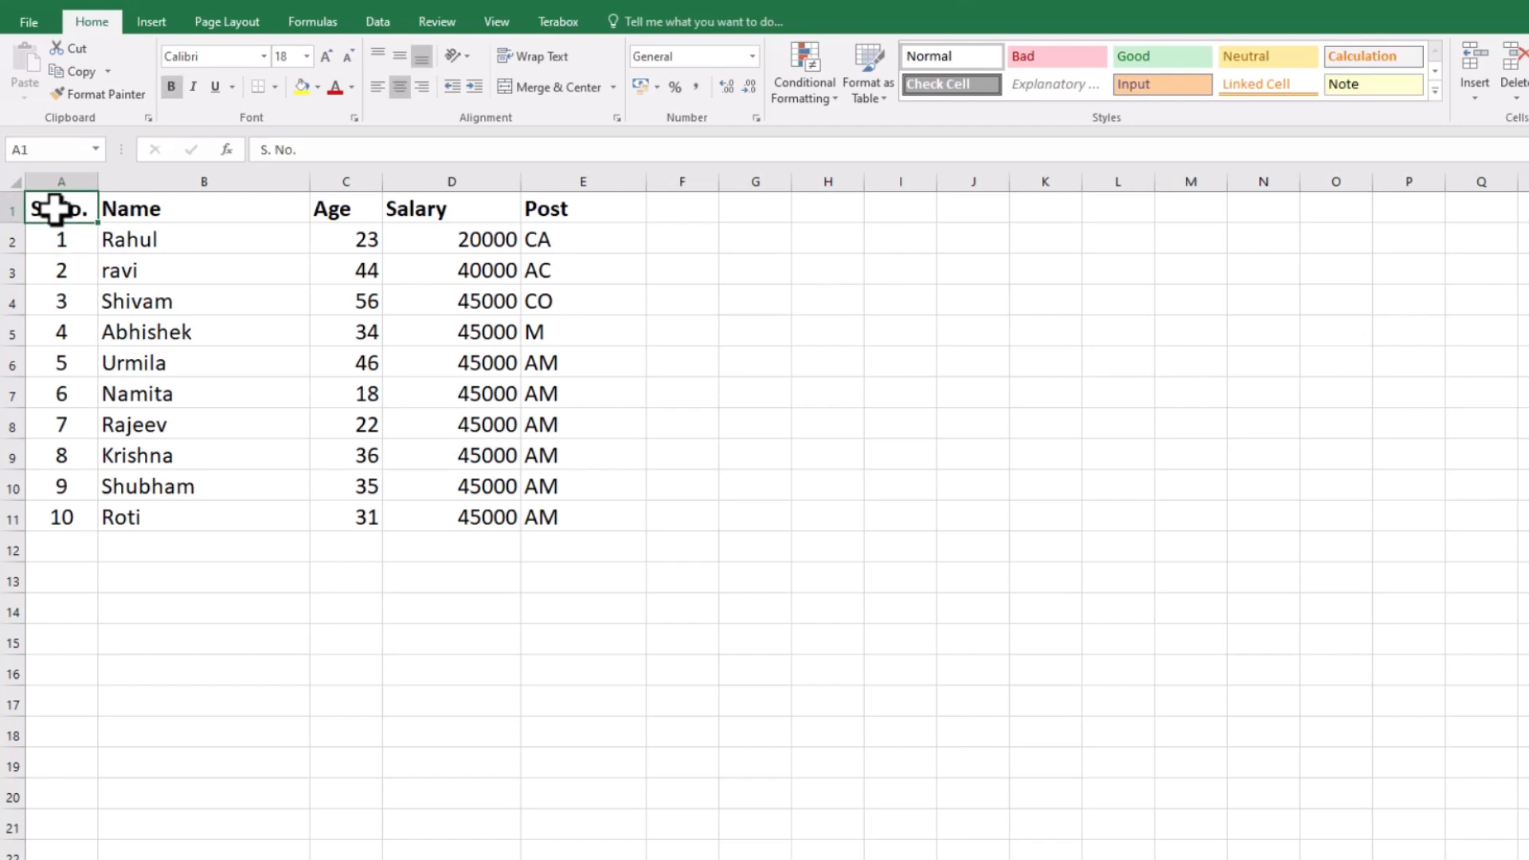
Copy the whole staff table A1:E11 and paste it below at A15.
key("ctrl+shift+Right")
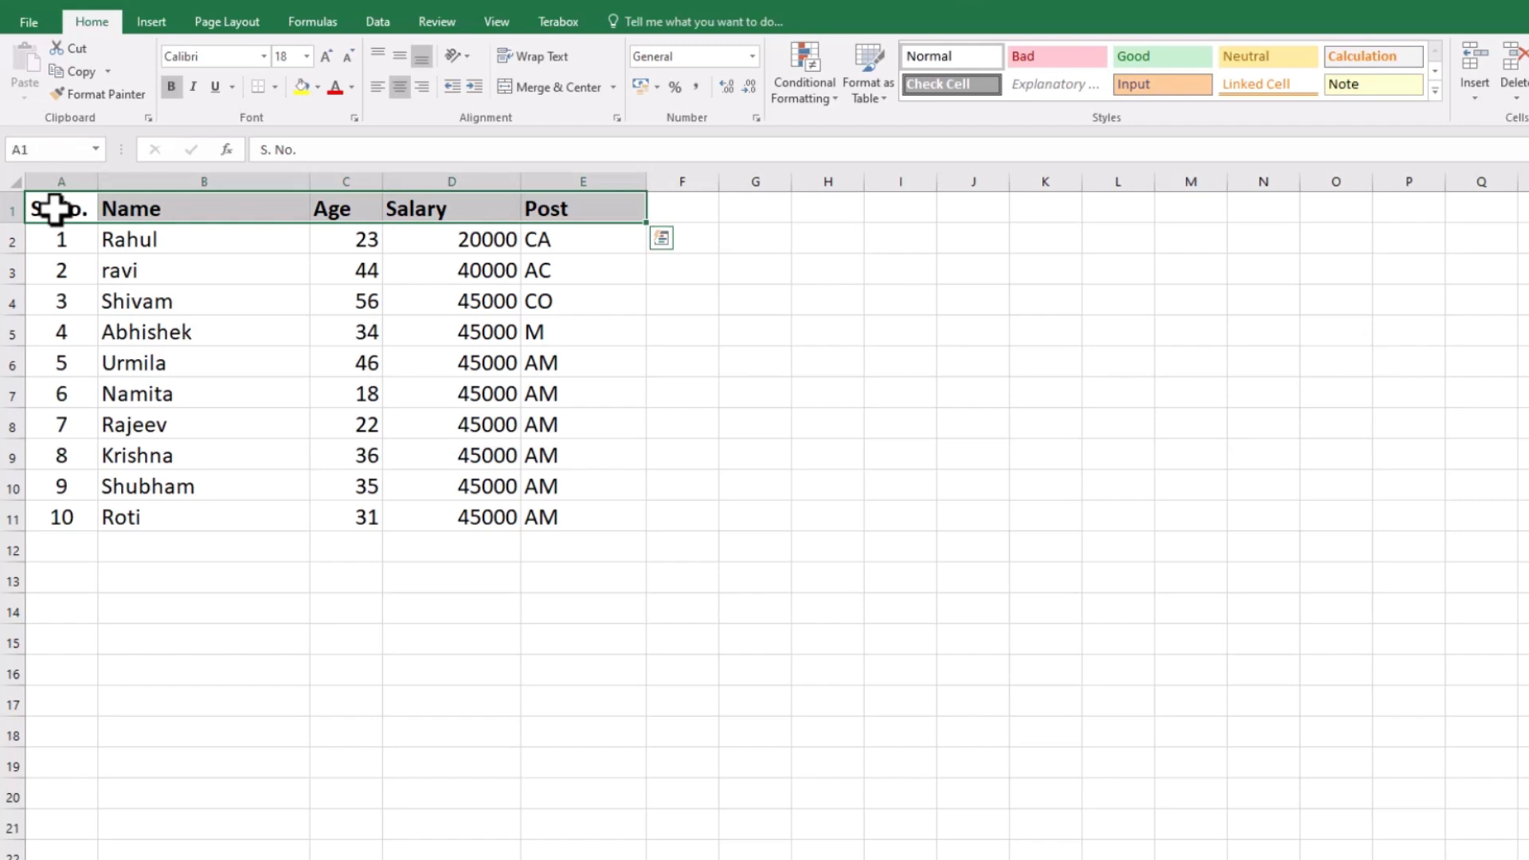
left_click(54, 209)
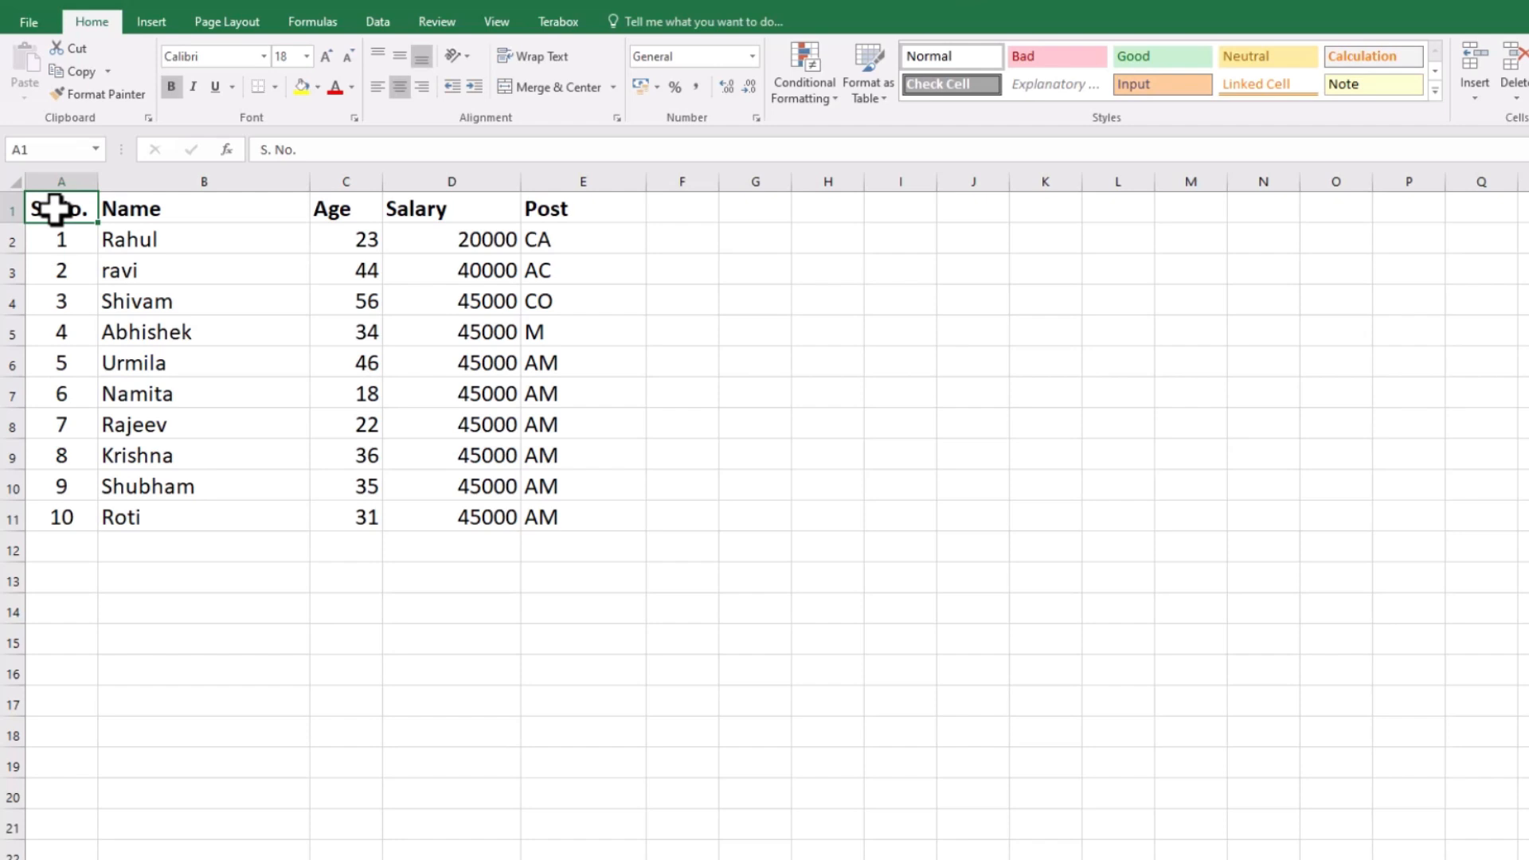
key("ctrl+shift+Right")
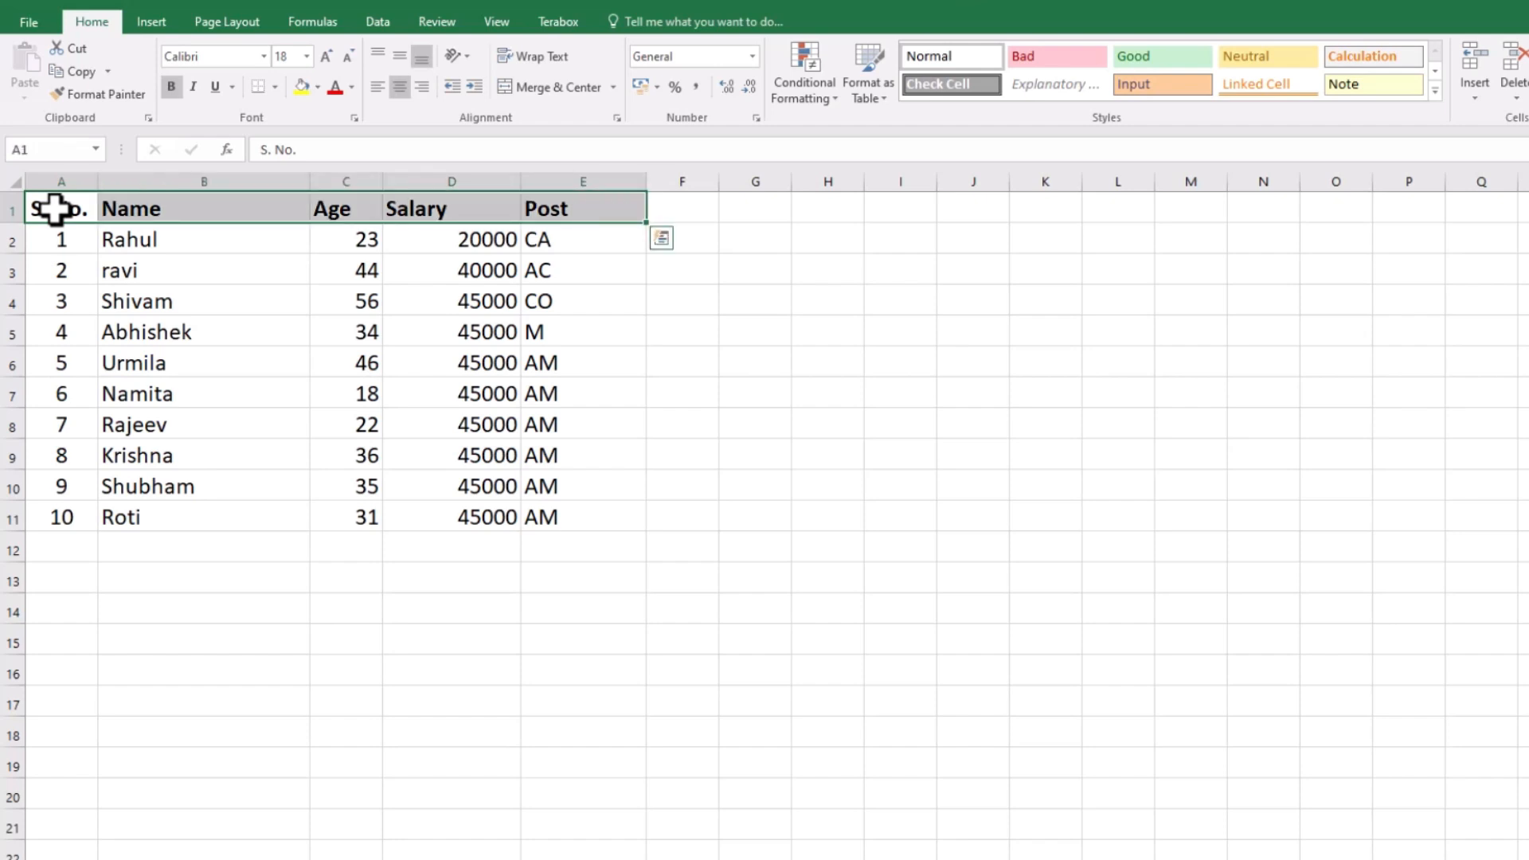
key("ctrl+shift+Down")
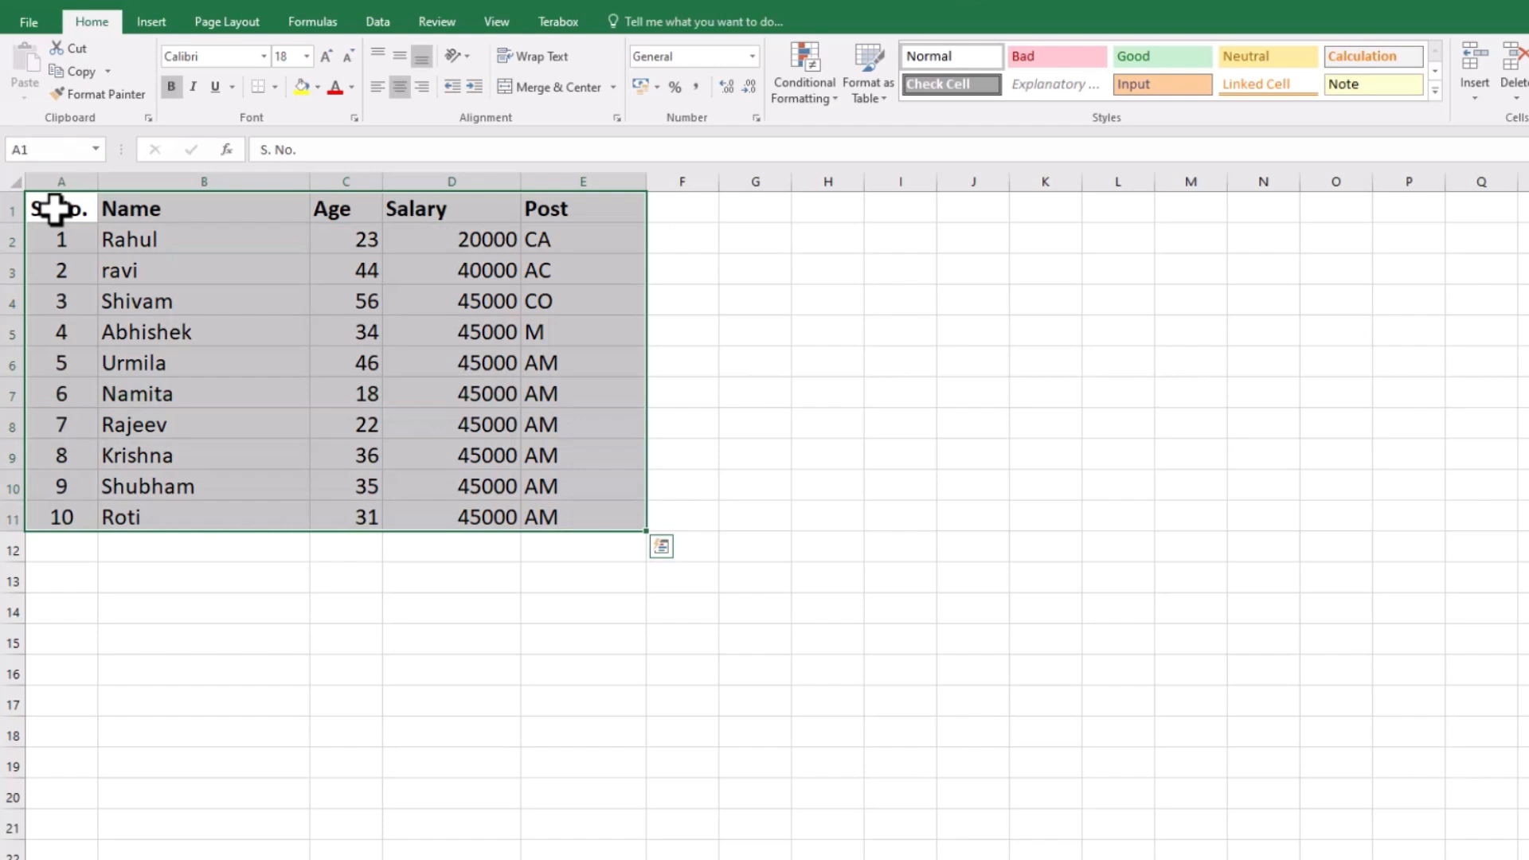
key("ctrl+c")
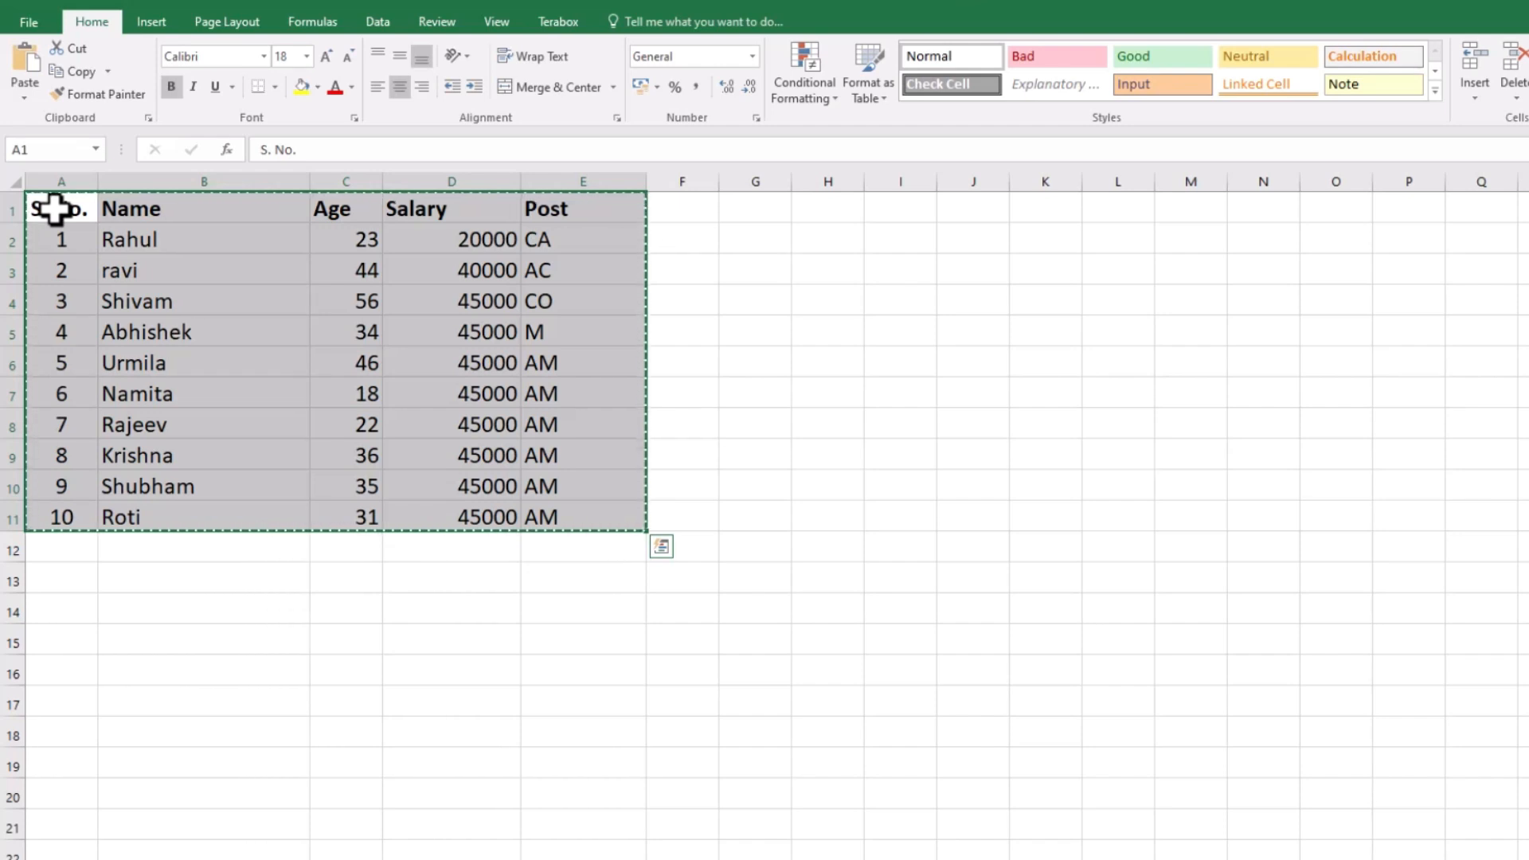
key("Down")
key("Down")
key("Down")
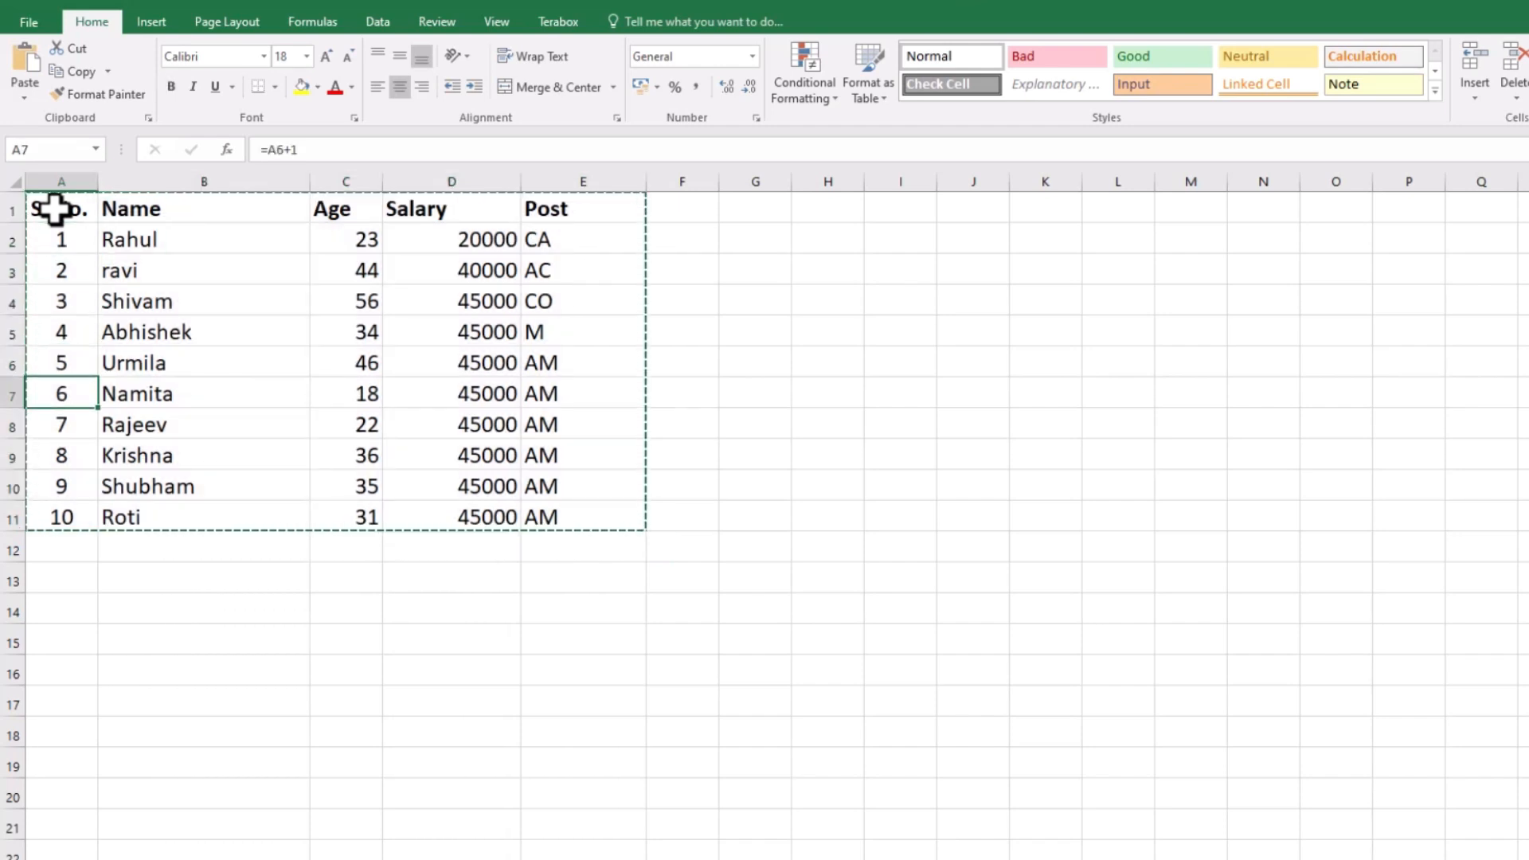
key("Down")
key("Down")
key("Down")
key("Down")
key("Down")
key("Down")
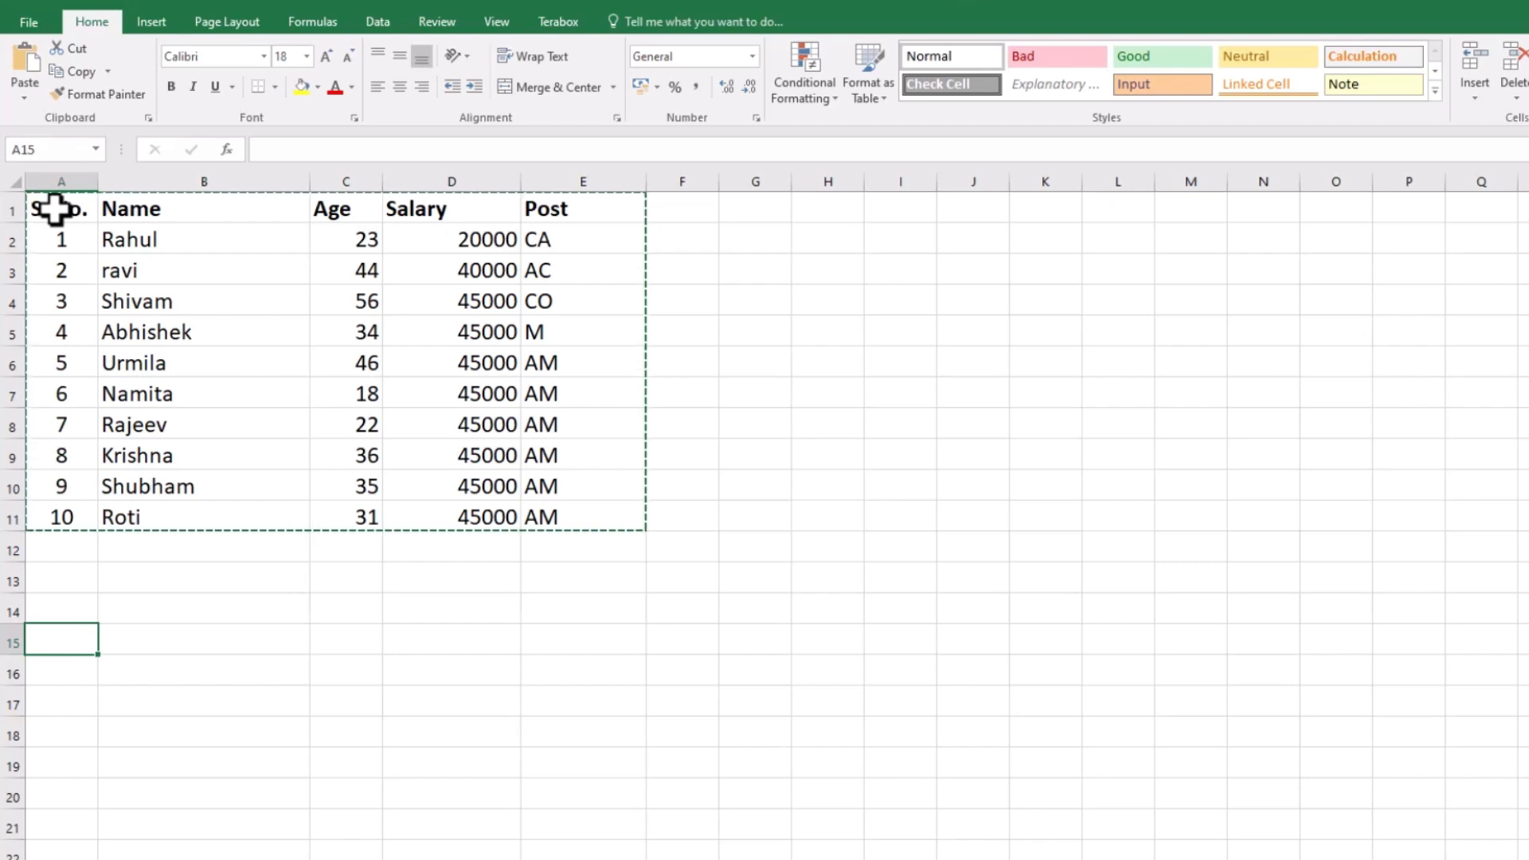
key("ctrl+v")
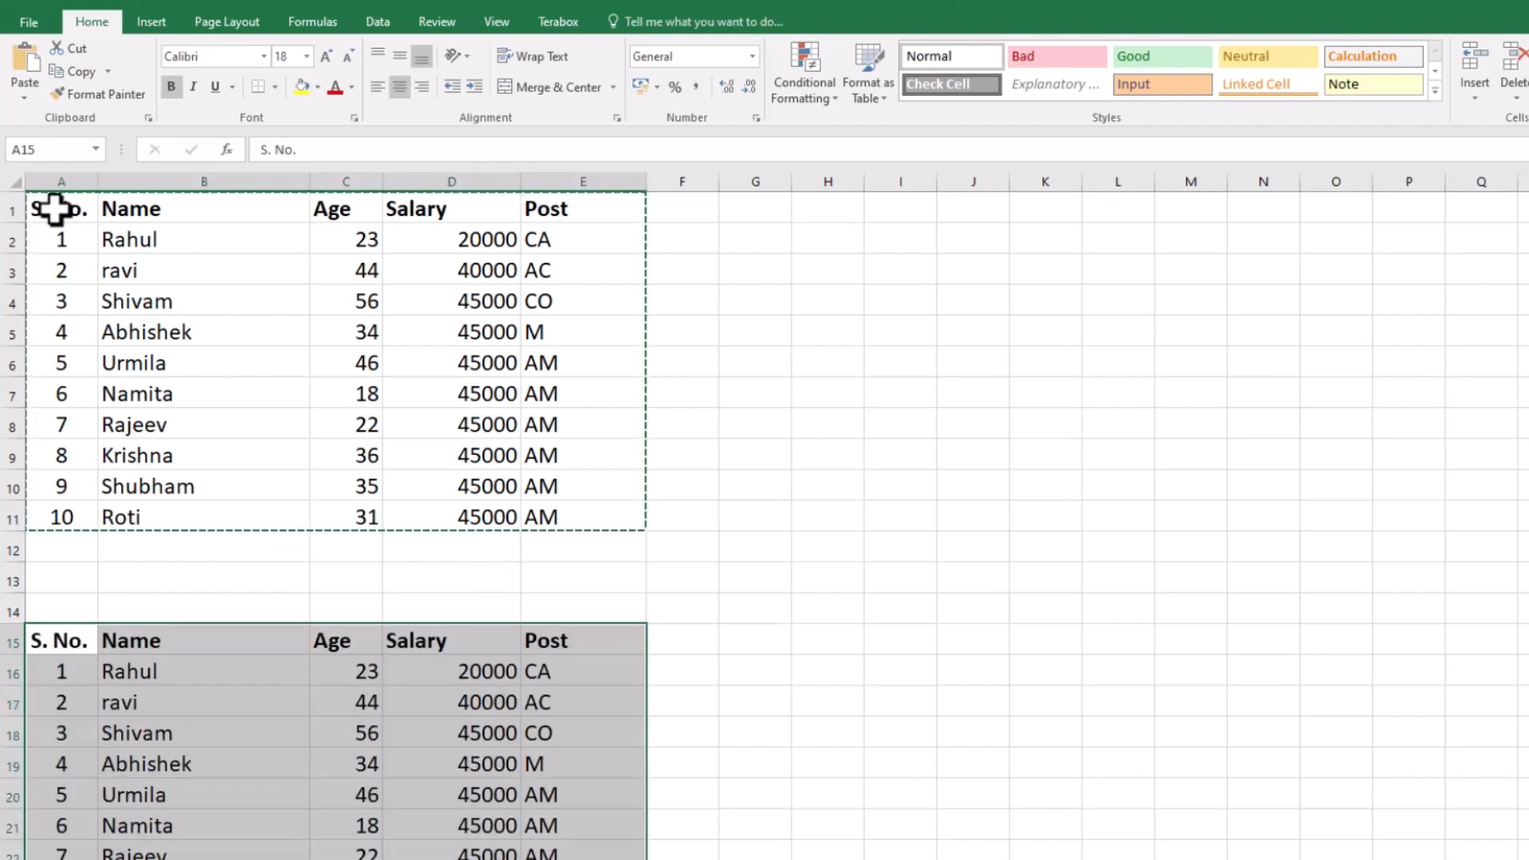
Compare the pasted table starting in row 15 with the original staff table above it.
scroll(232, 410, "down", 3)
scroll(412, 550, "up", 2)
scroll(412, 550, "up", 1)
scroll(409, 549, "down", 2)
left_click(685, 345)
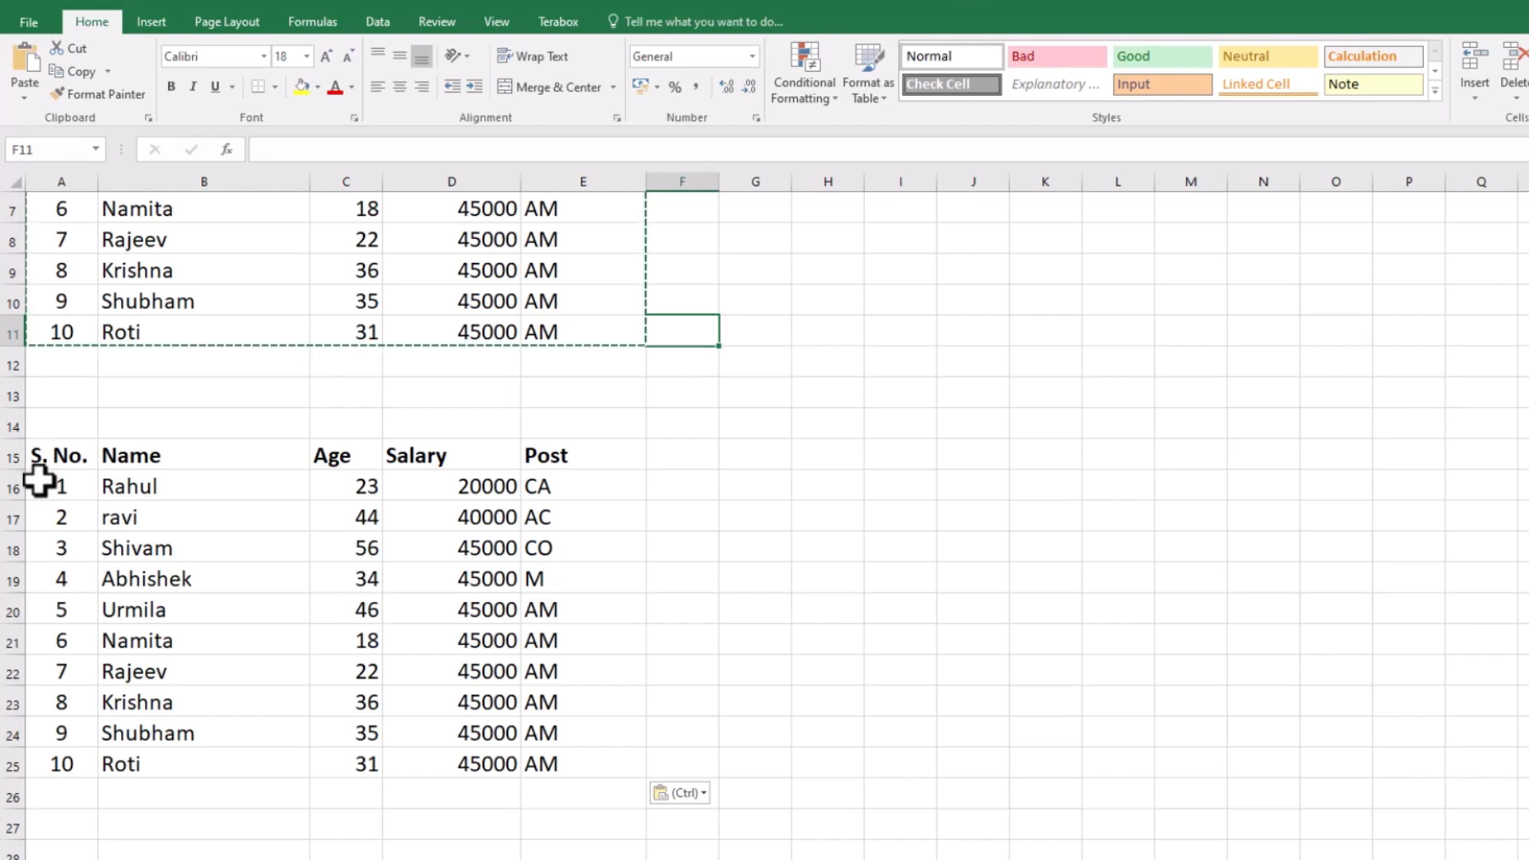
left_click_drag(32, 453, 263, 586)
scroll(246, 562, "up", 2)
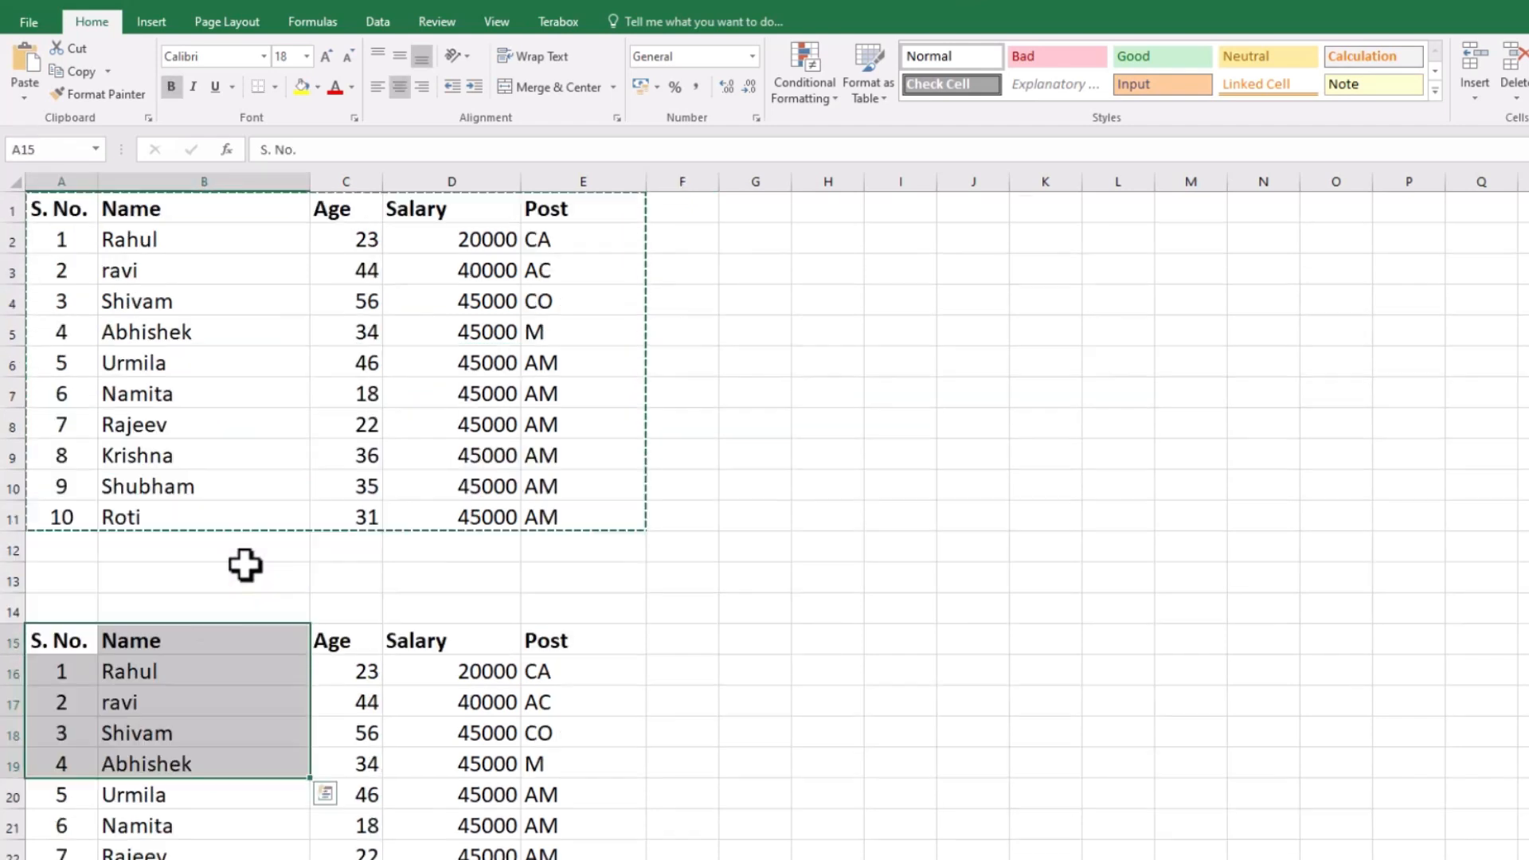
scroll(219, 560, "down", 3)
Copy the second table A15:E25 and try to paste its values at K15 with Paste Special.
left_click_drag(120, 430, 118, 378)
key("ctrl+shift+Right")
key("ctrl+shift+Down")
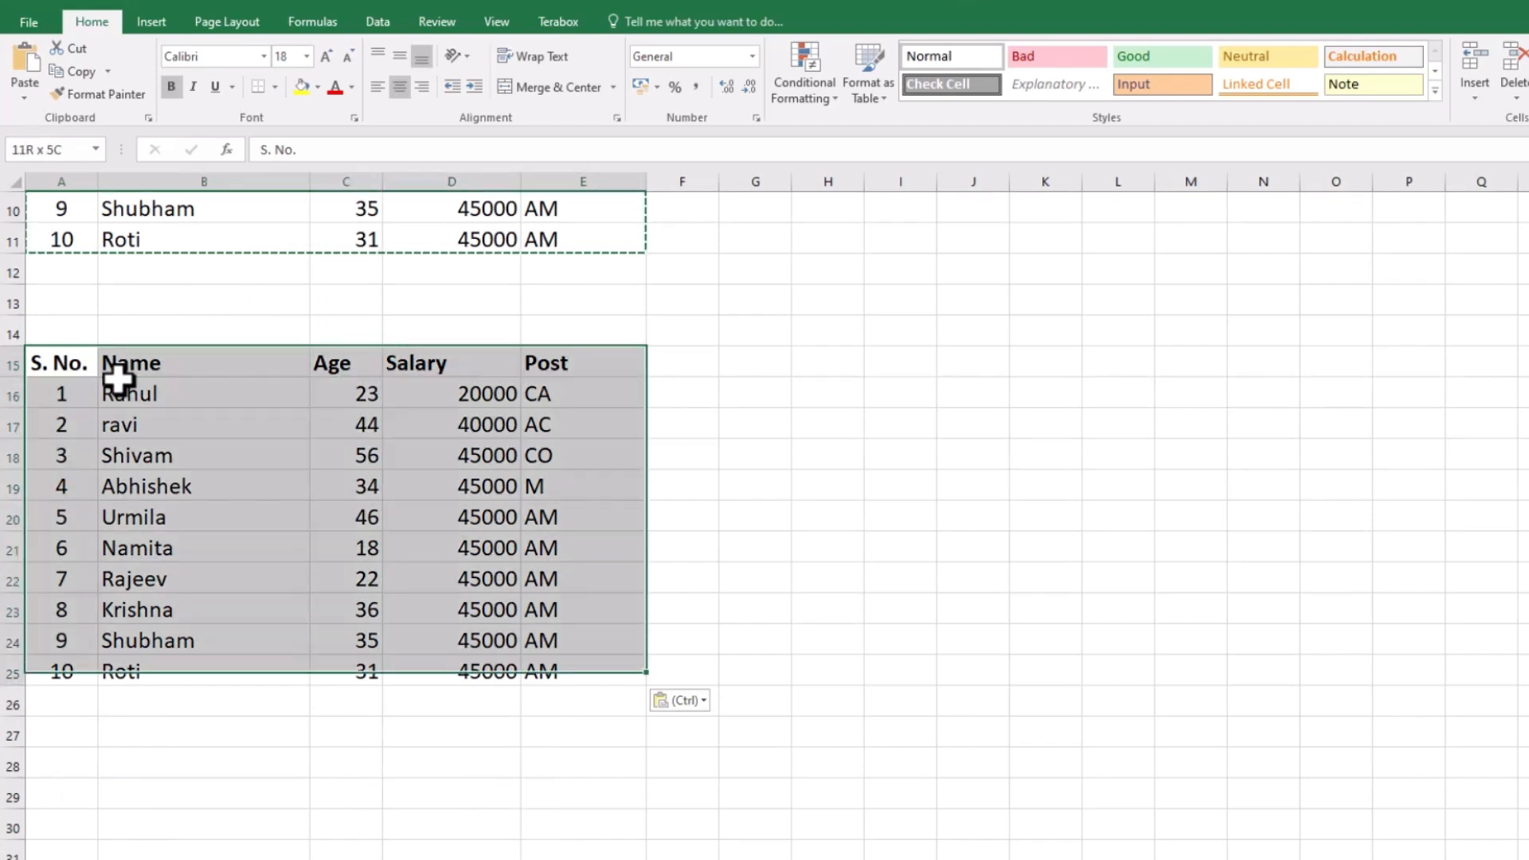
key("ctrl+c")
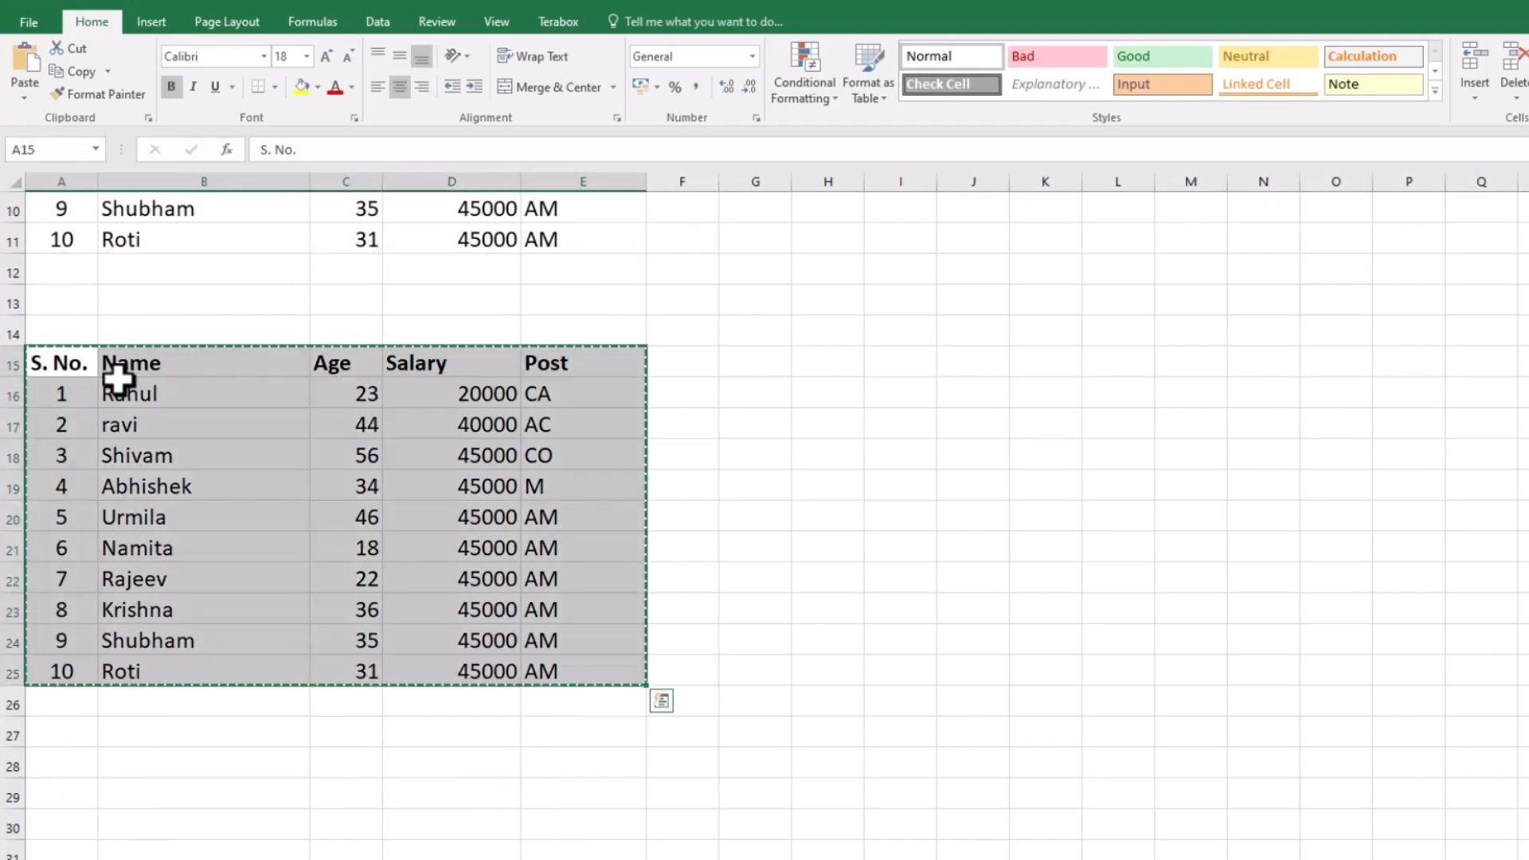
key("Right")
key("Right")
key("Right")
key("Right")
key("Right")
key("Right")
key("Right")
key("Right")
key("Right")
key("Right")
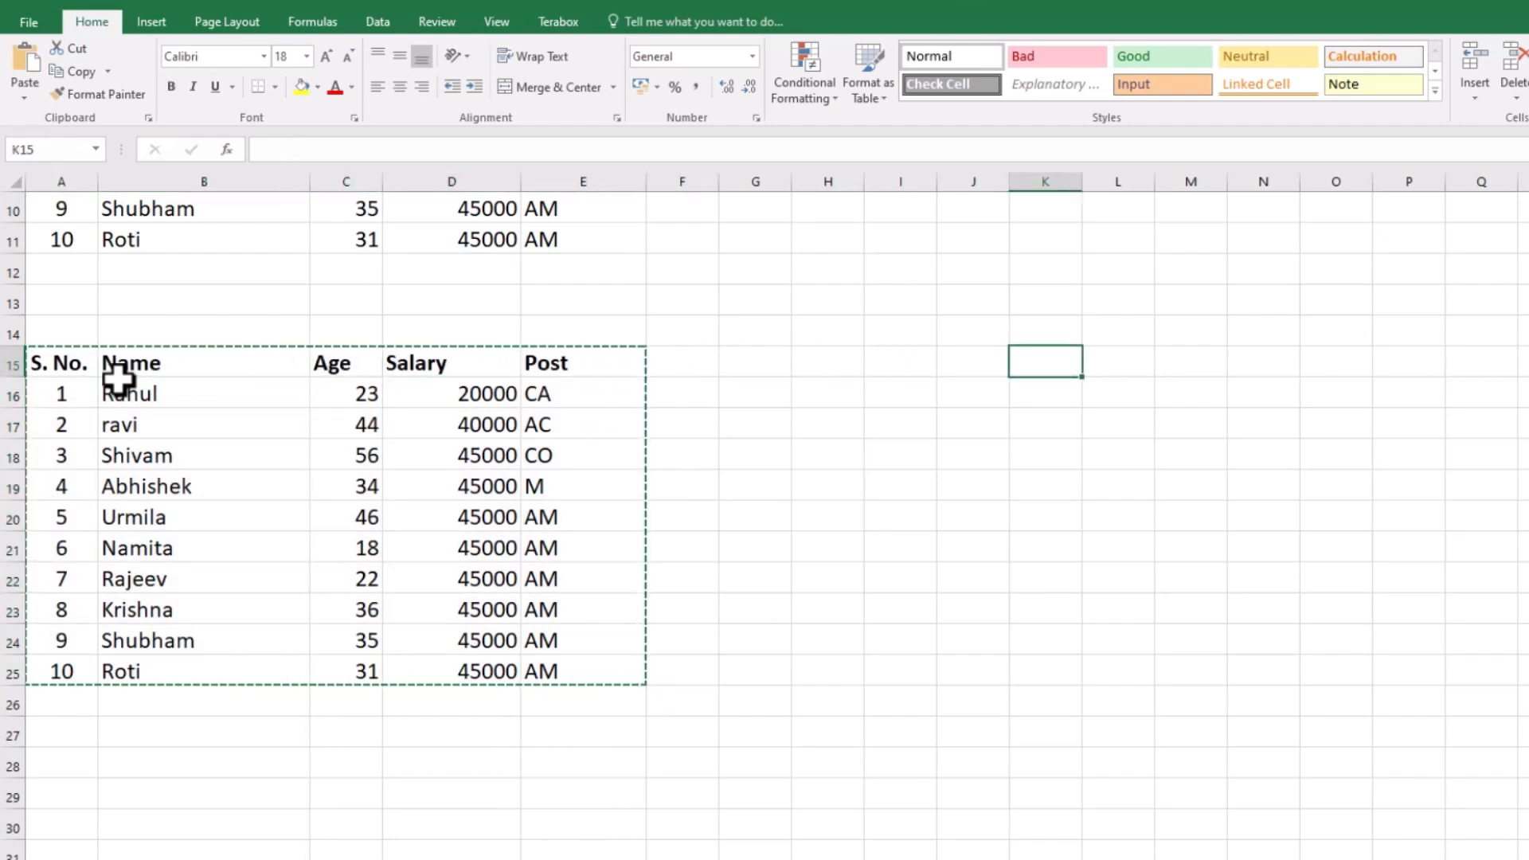
key("alt")
key("e")
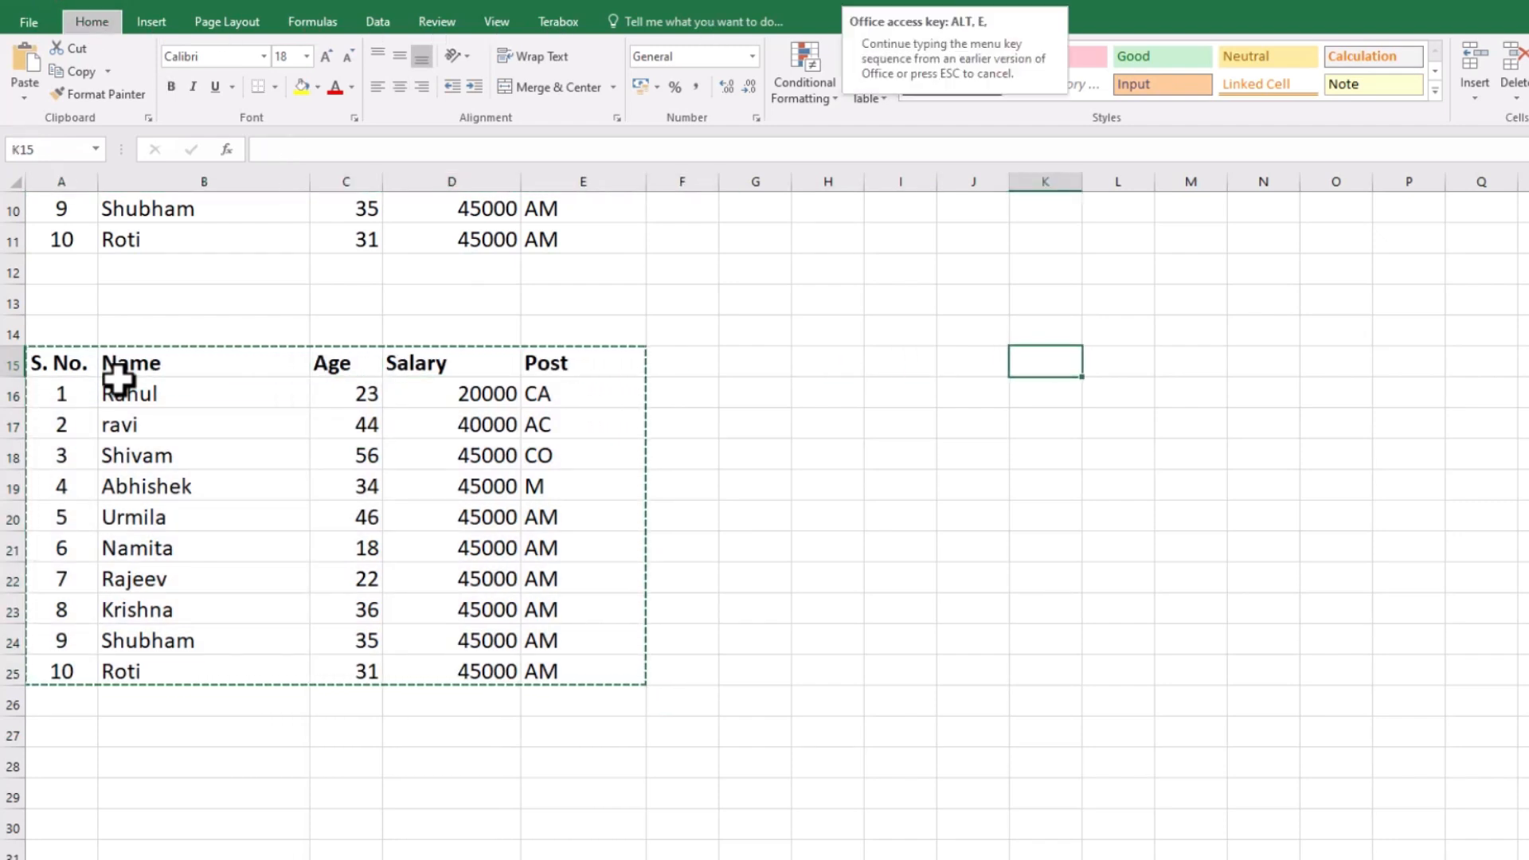
key("s")
key("v")
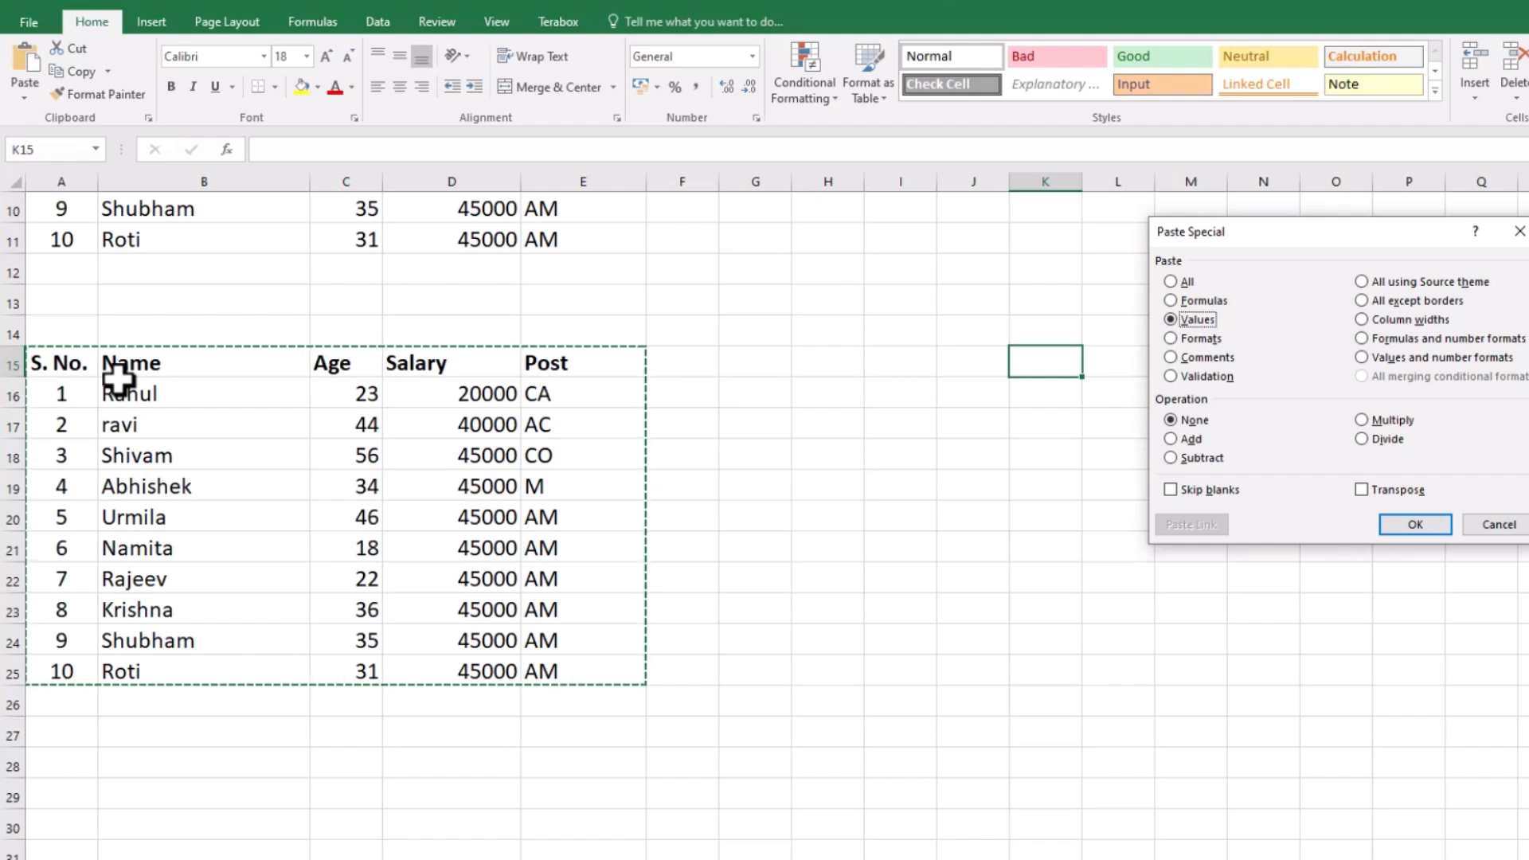
key("Return")
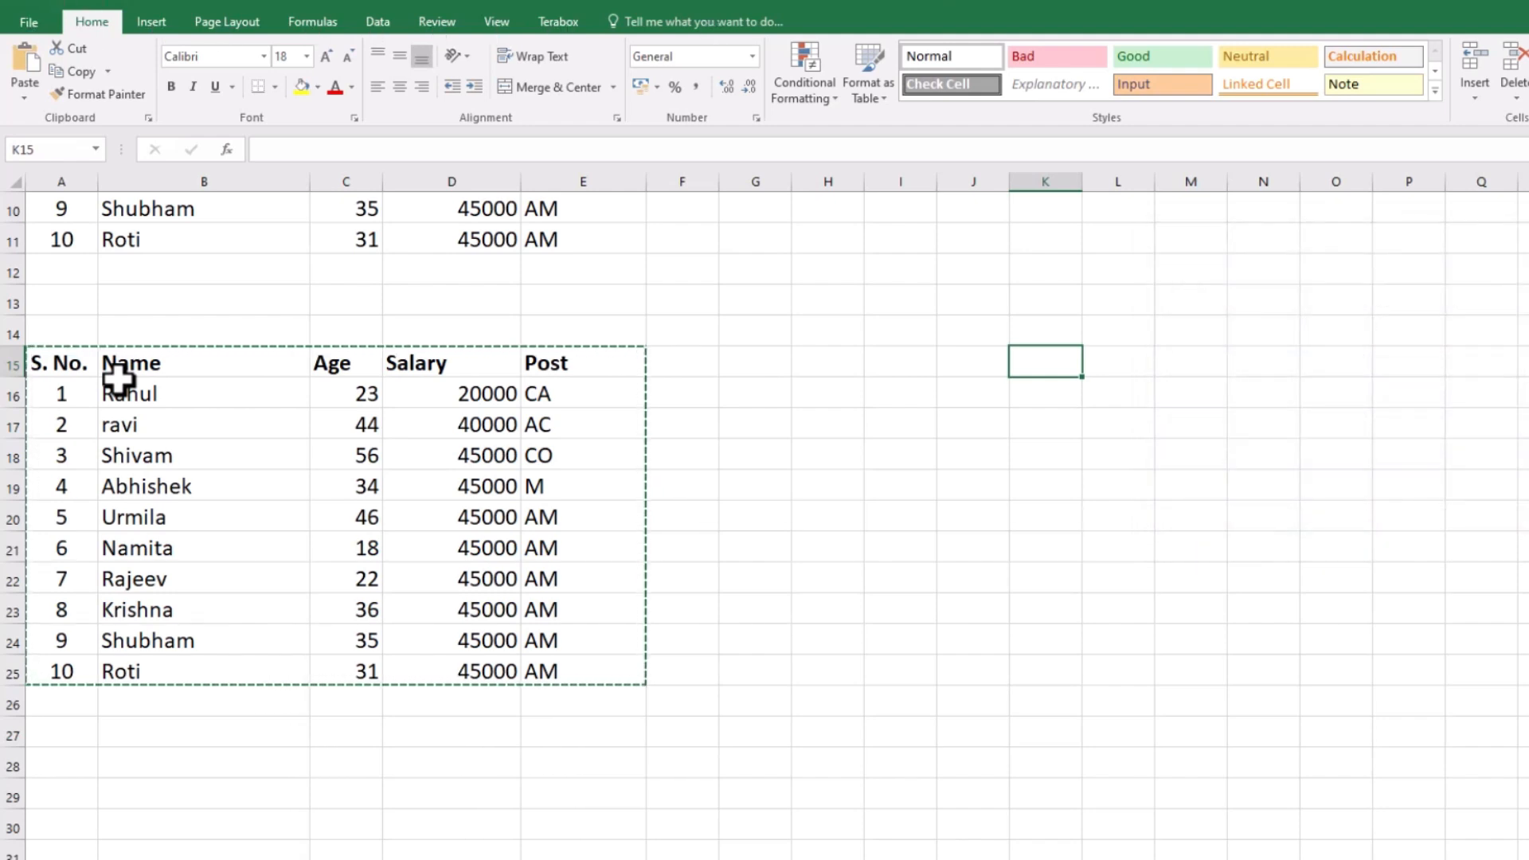
key("alt")
key("h")
key("f")
key("d")
key("r")
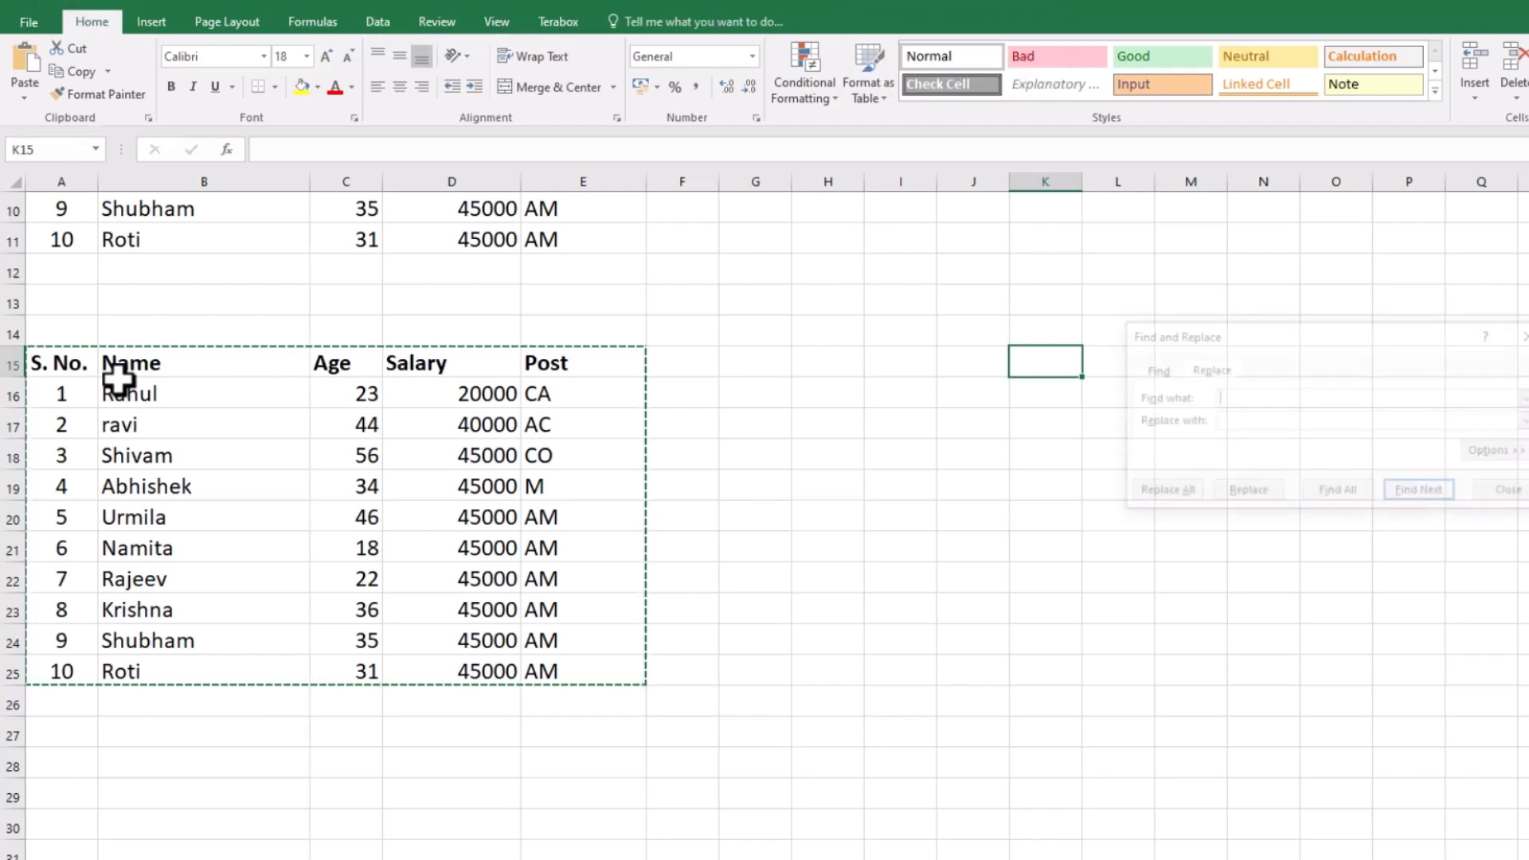
key("Escape")
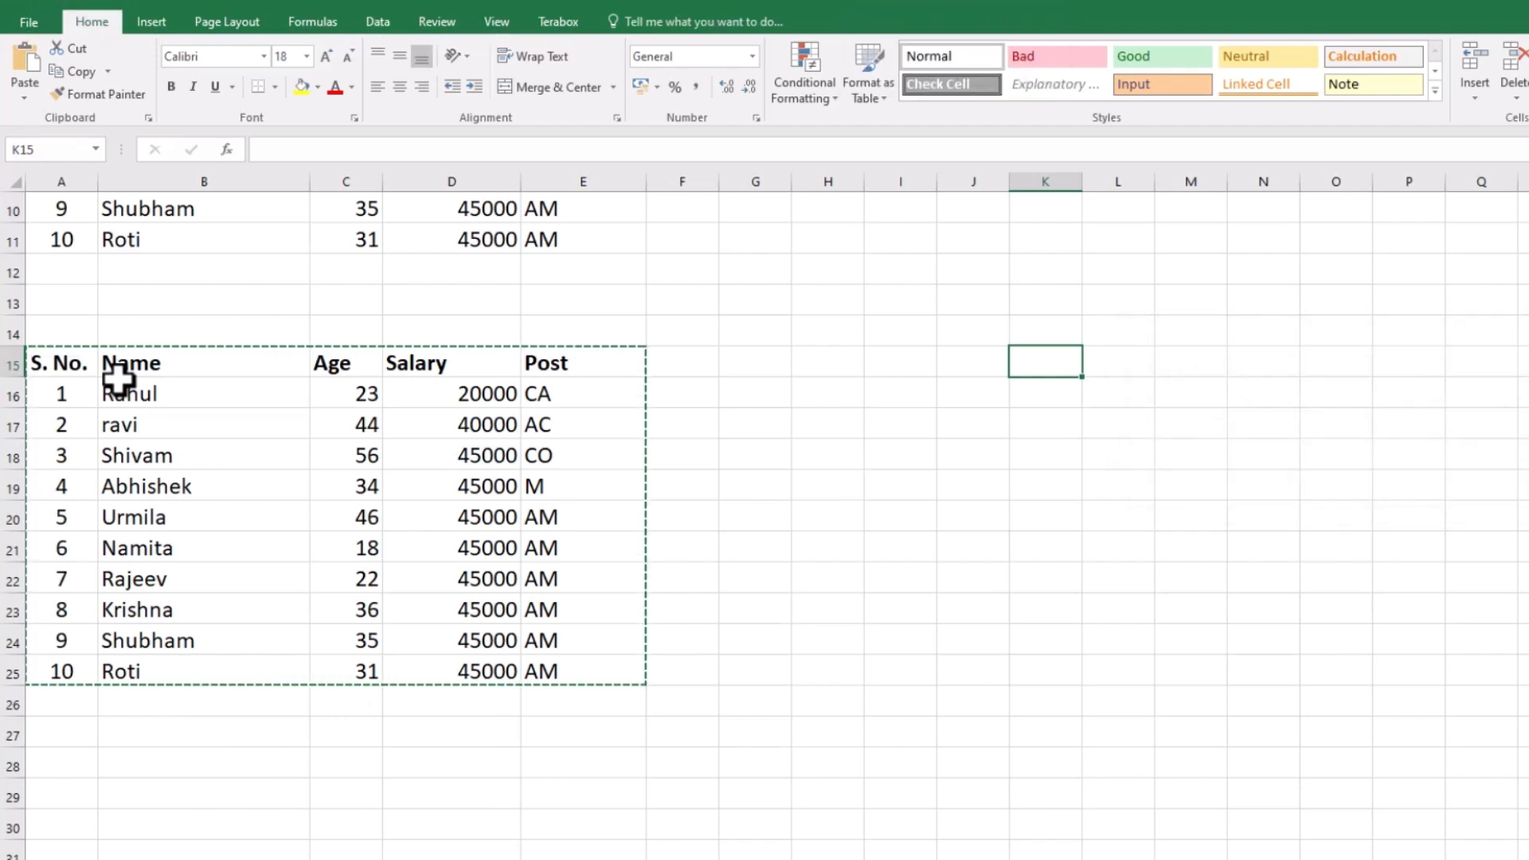
Paste only the values of the copied table at K15 with Paste Special, and clear the pasted range.
key("alt")
key("e")
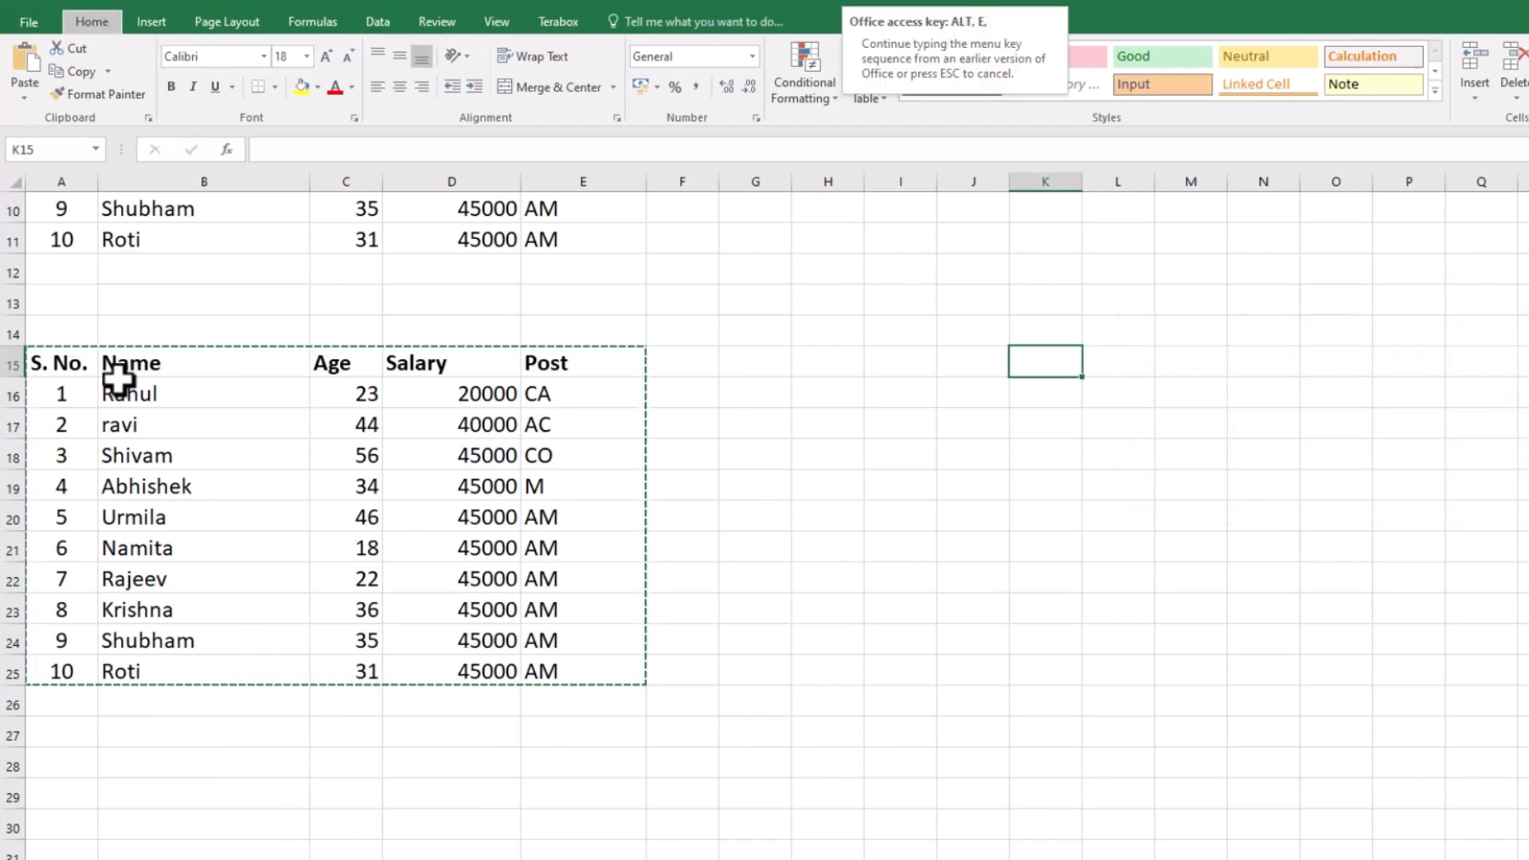
key("s")
key("v")
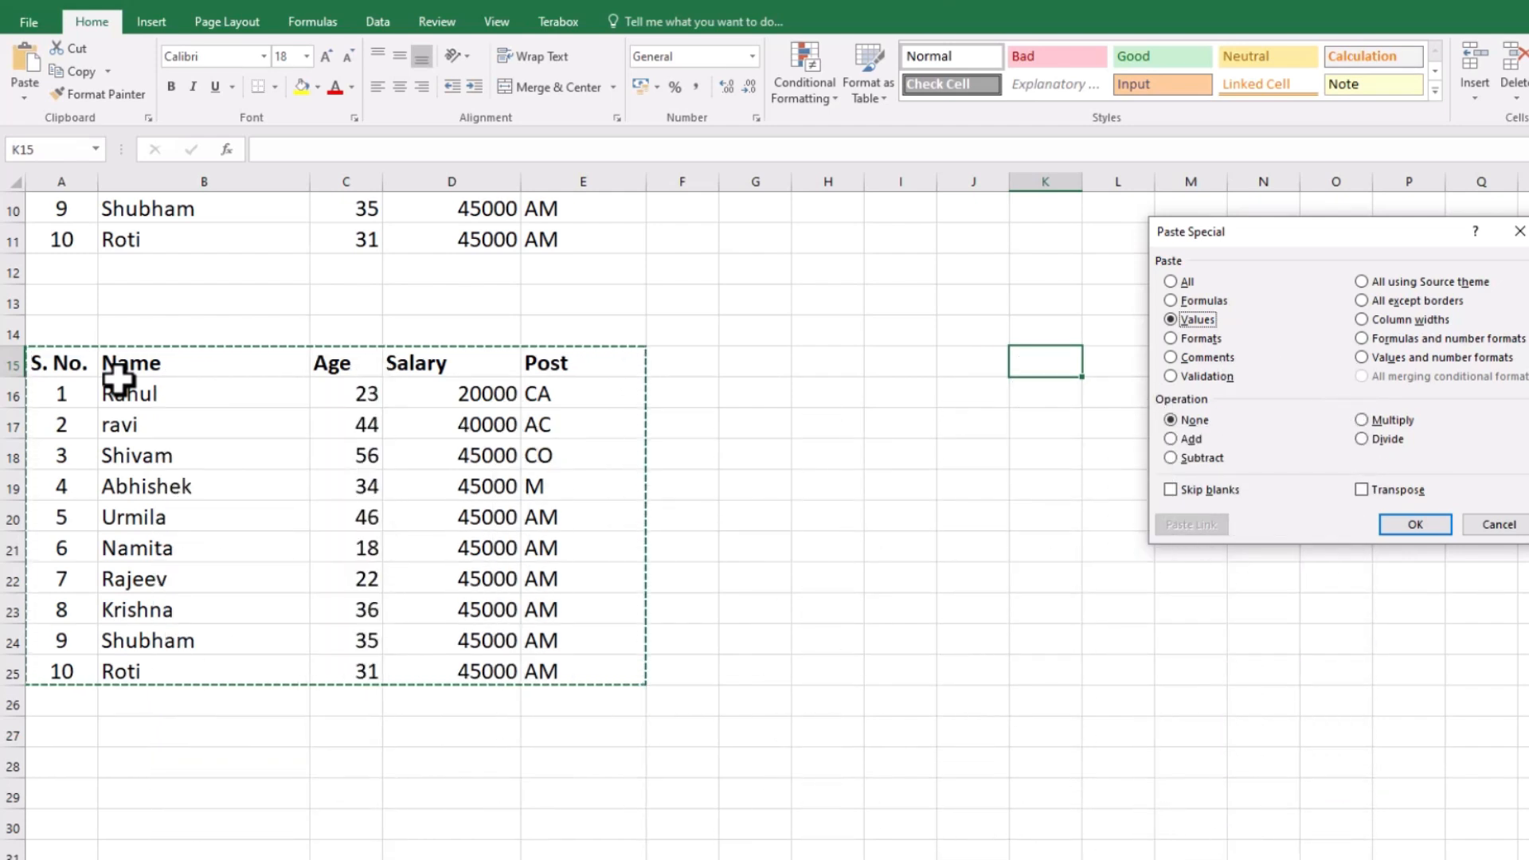
key("Return")
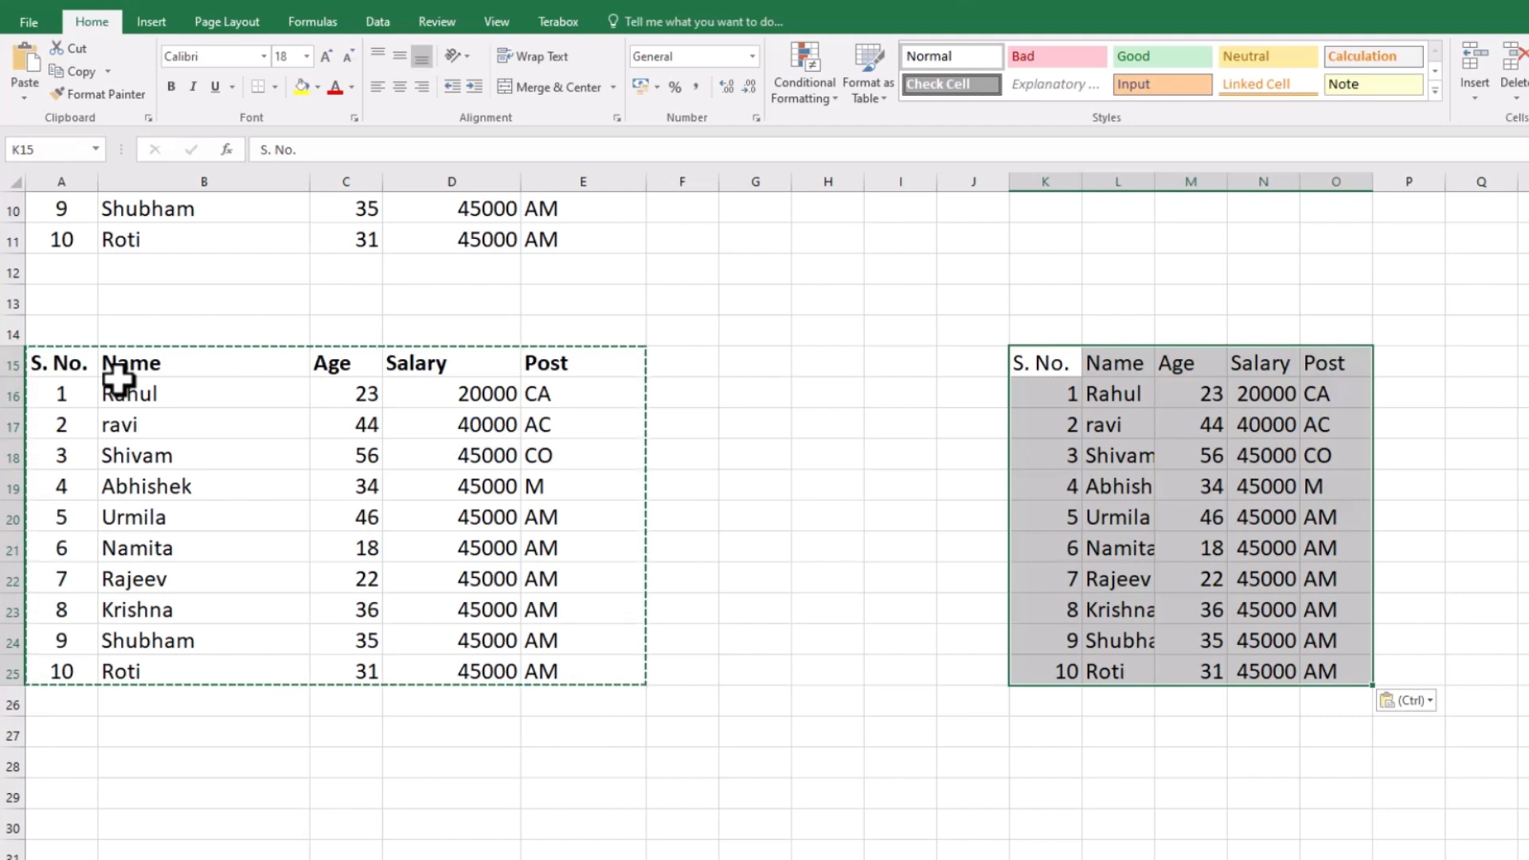
key("Escape")
key("Delete")
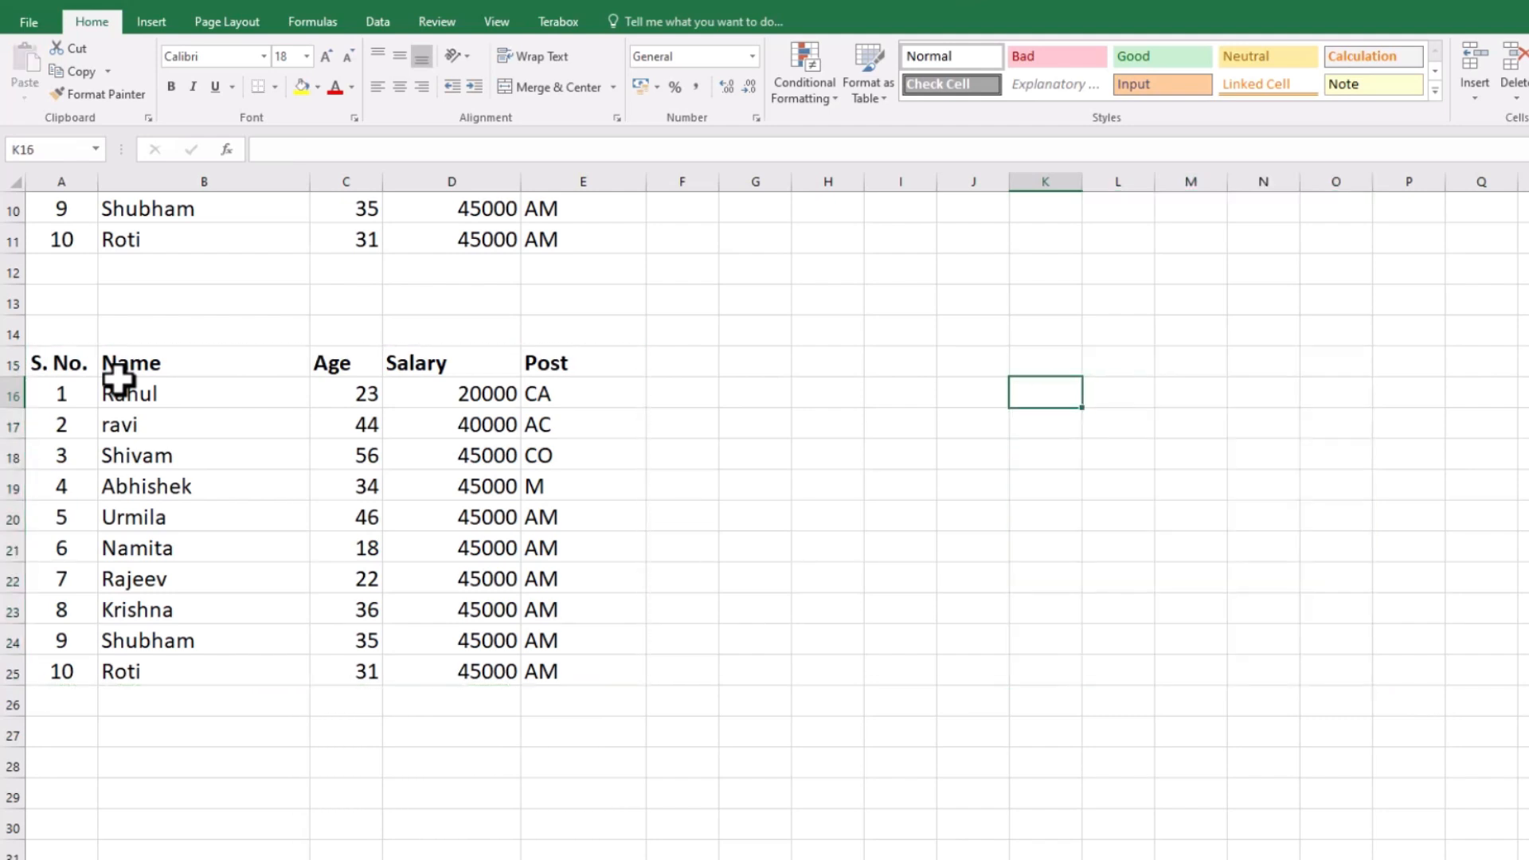
Move the entire row 16, the S. No. 1 record of the second table, to row 26.
key("ctrl+Left")
key("ctrl+Left")
key("Down")
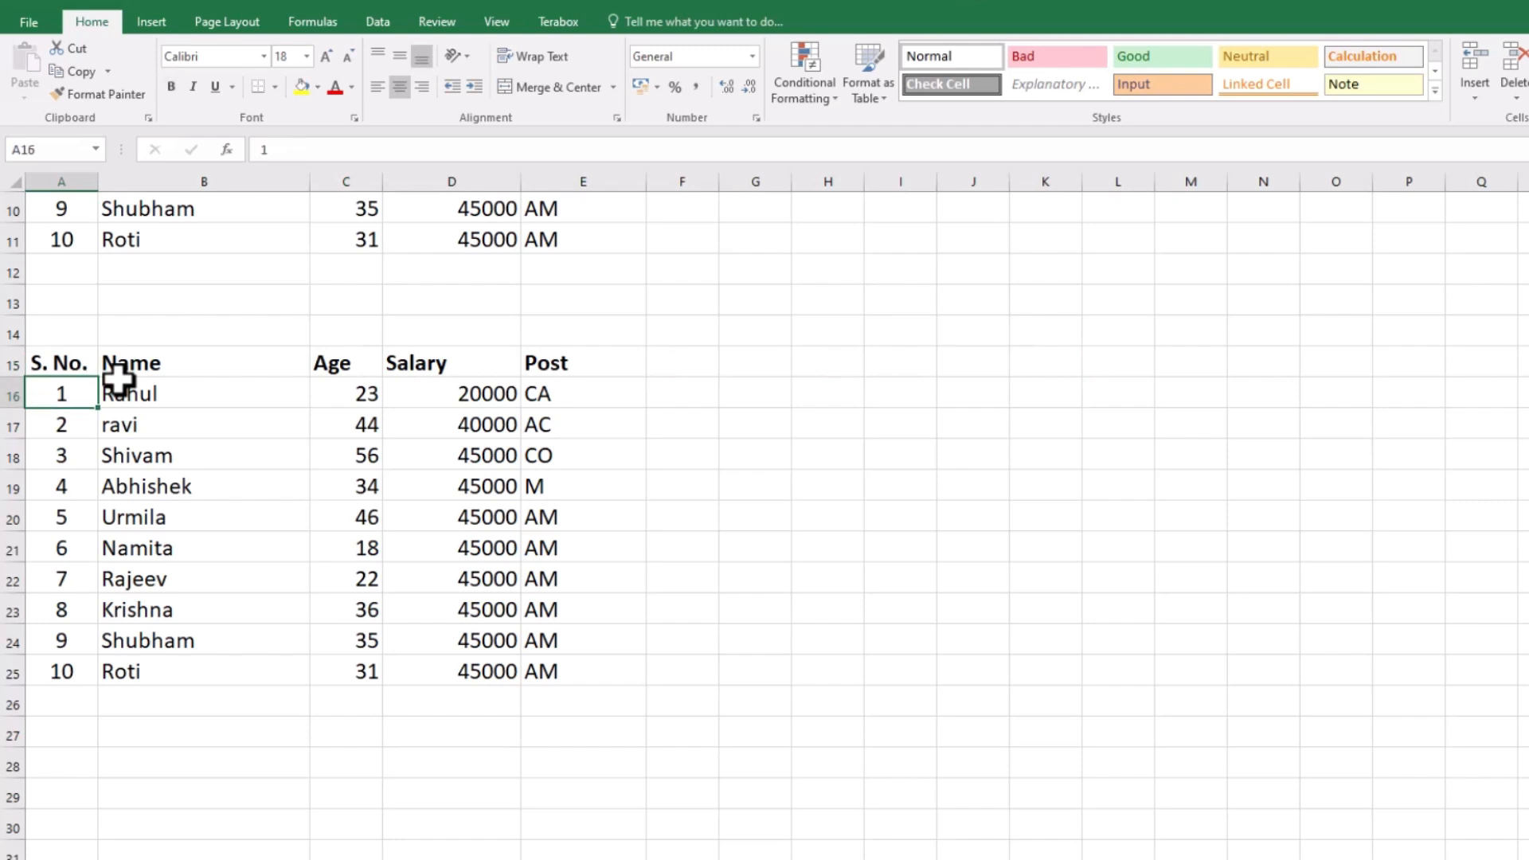
key("shift+space")
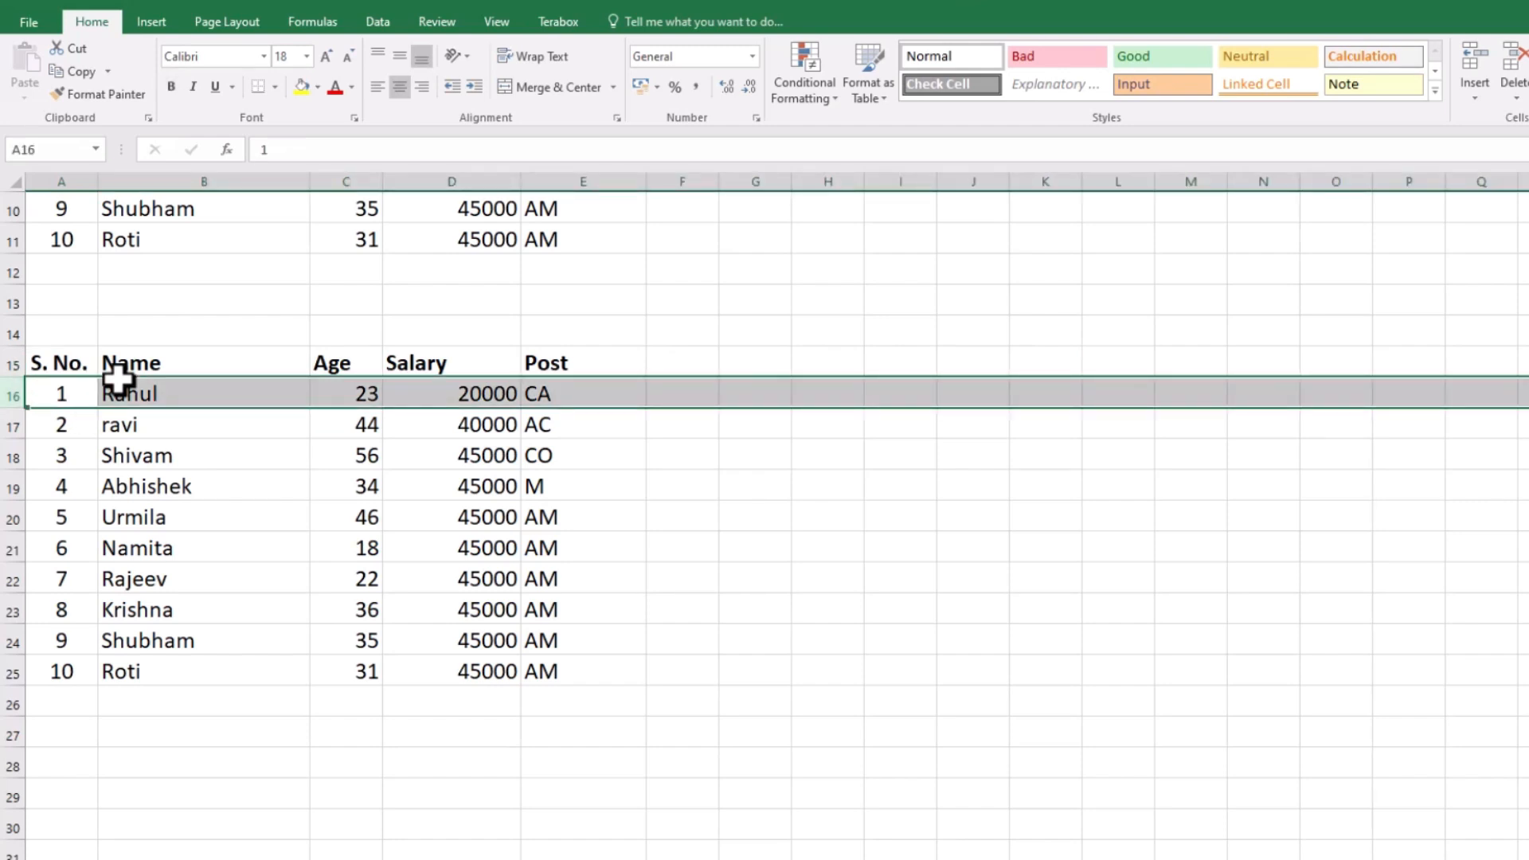
key("ctrl+c")
key("Down")
key("Down")
key("Down")
key("Down")
key("Down")
key("Down")
key("Down")
key("Down")
key("Down")
key("Down")
key("Down")
key("Down")
key("Down")
key("Down")
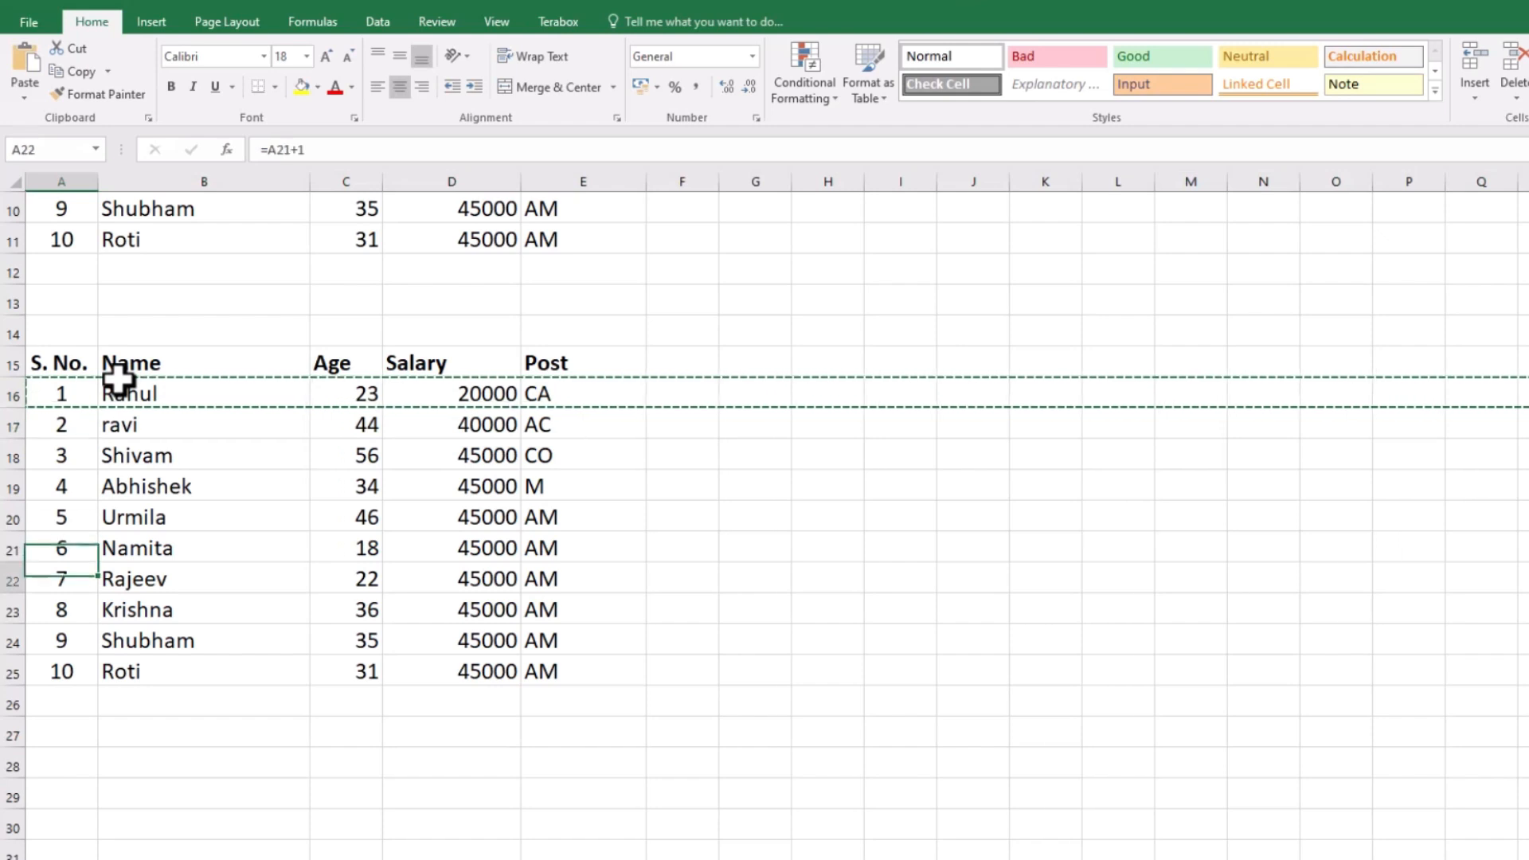
key("Up")
key("Up")
key("Up")
key("Up")
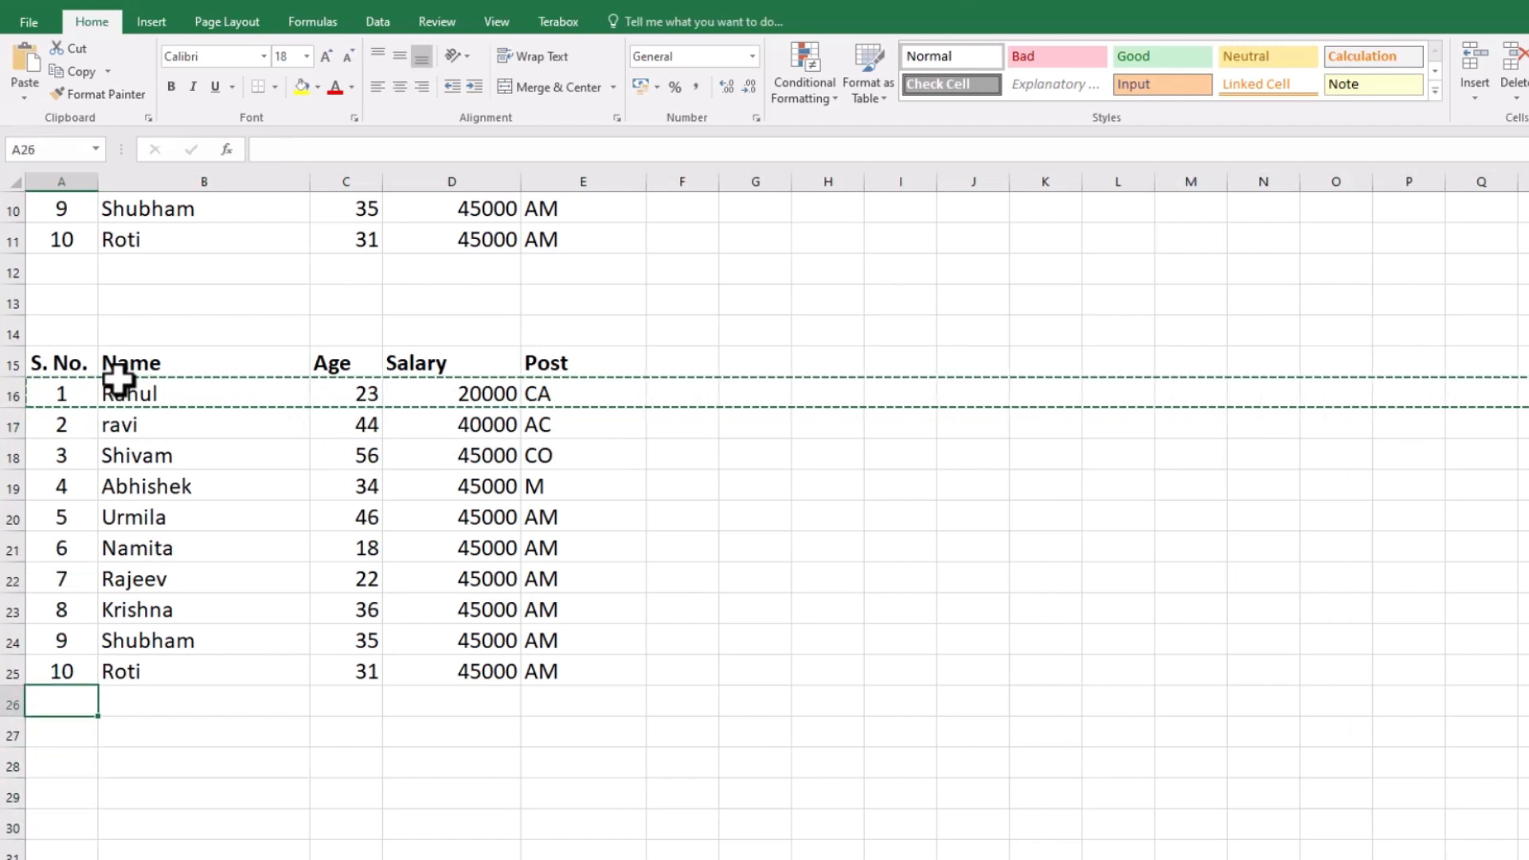
key("shift+space")
key("Return")
key("Up")
key("Up")
key("Up")
key("Up")
key("Up")
key("Up")
key("Up")
key("Up")
key("Up")
key("Up")
key("Up")
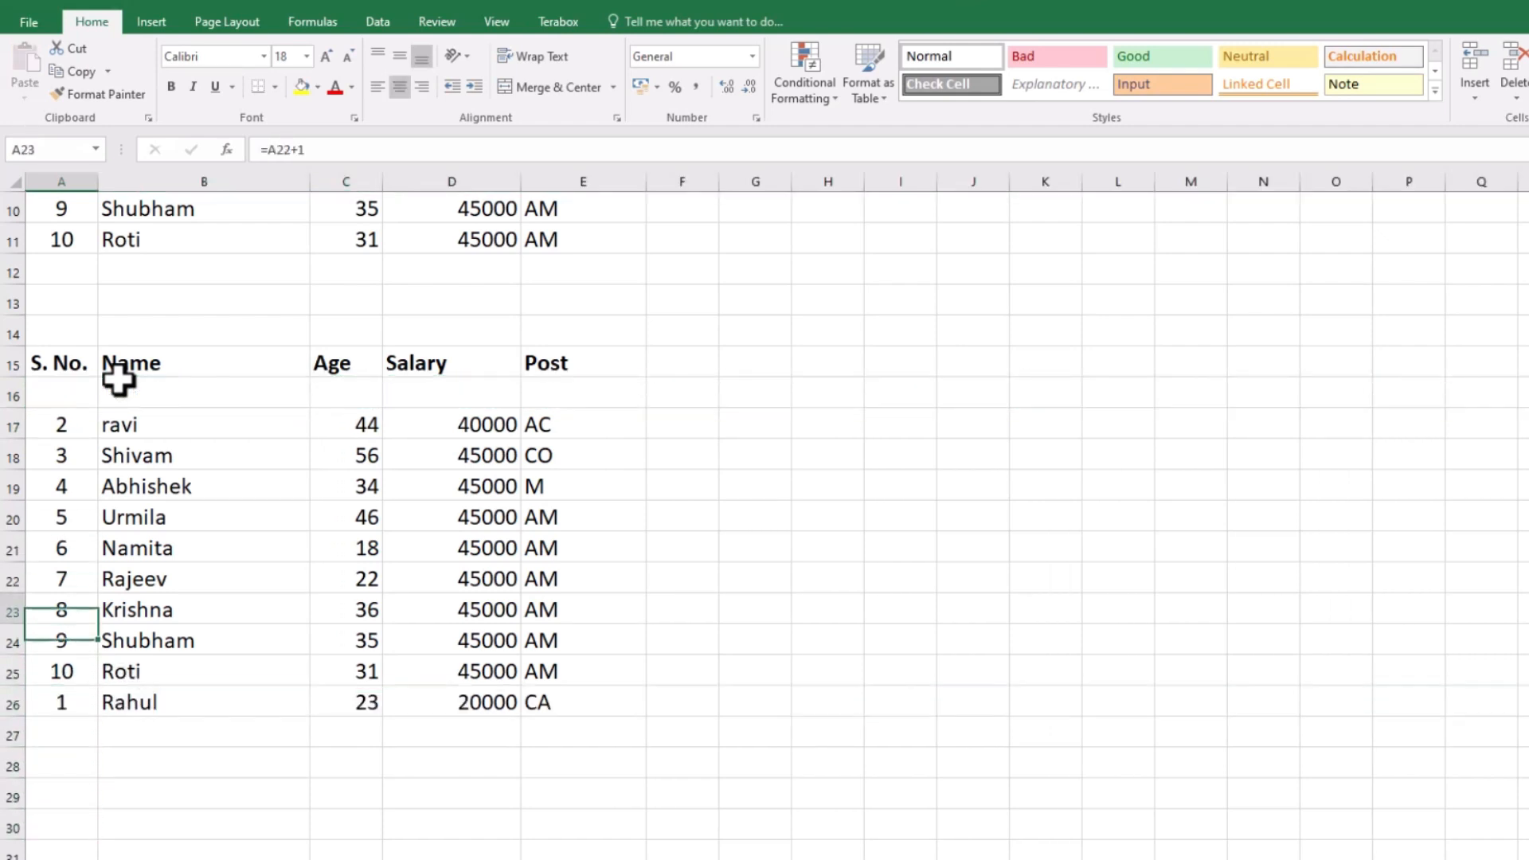
key("Down")
key("Down")
key("Down")
key("Down")
key("Down")
key("Down")
key("Down")
key("Down")
key("Down")
key("Down")
key("Down")
key("Down")
key("Down")
key("Down")
key("Down")
key("Down")
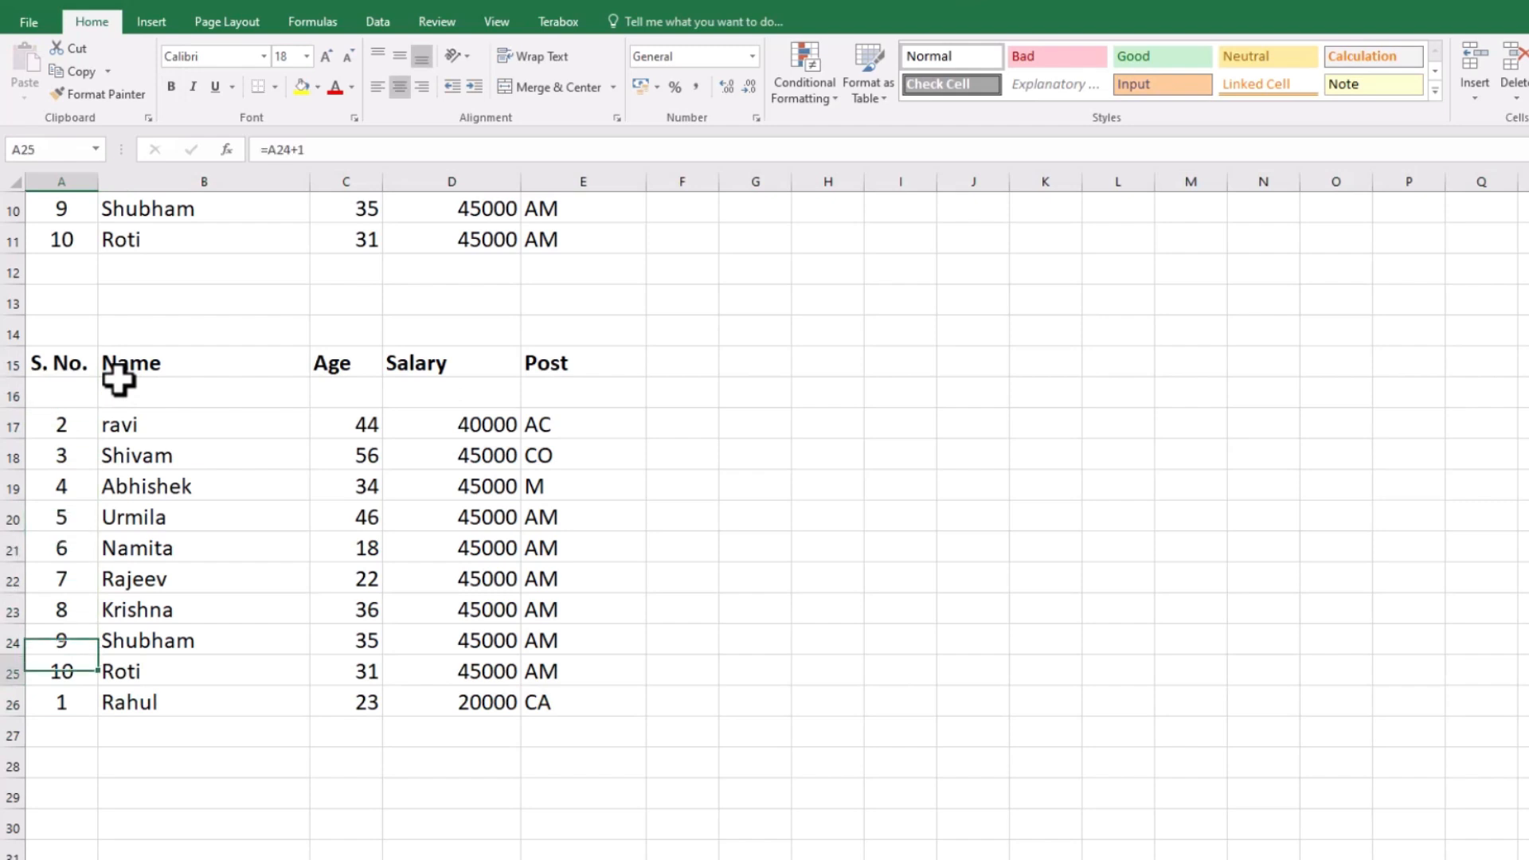
key("Up")
key("Up")
key("Up")
key("Up")
key("Up")
key("Up")
key("Down")
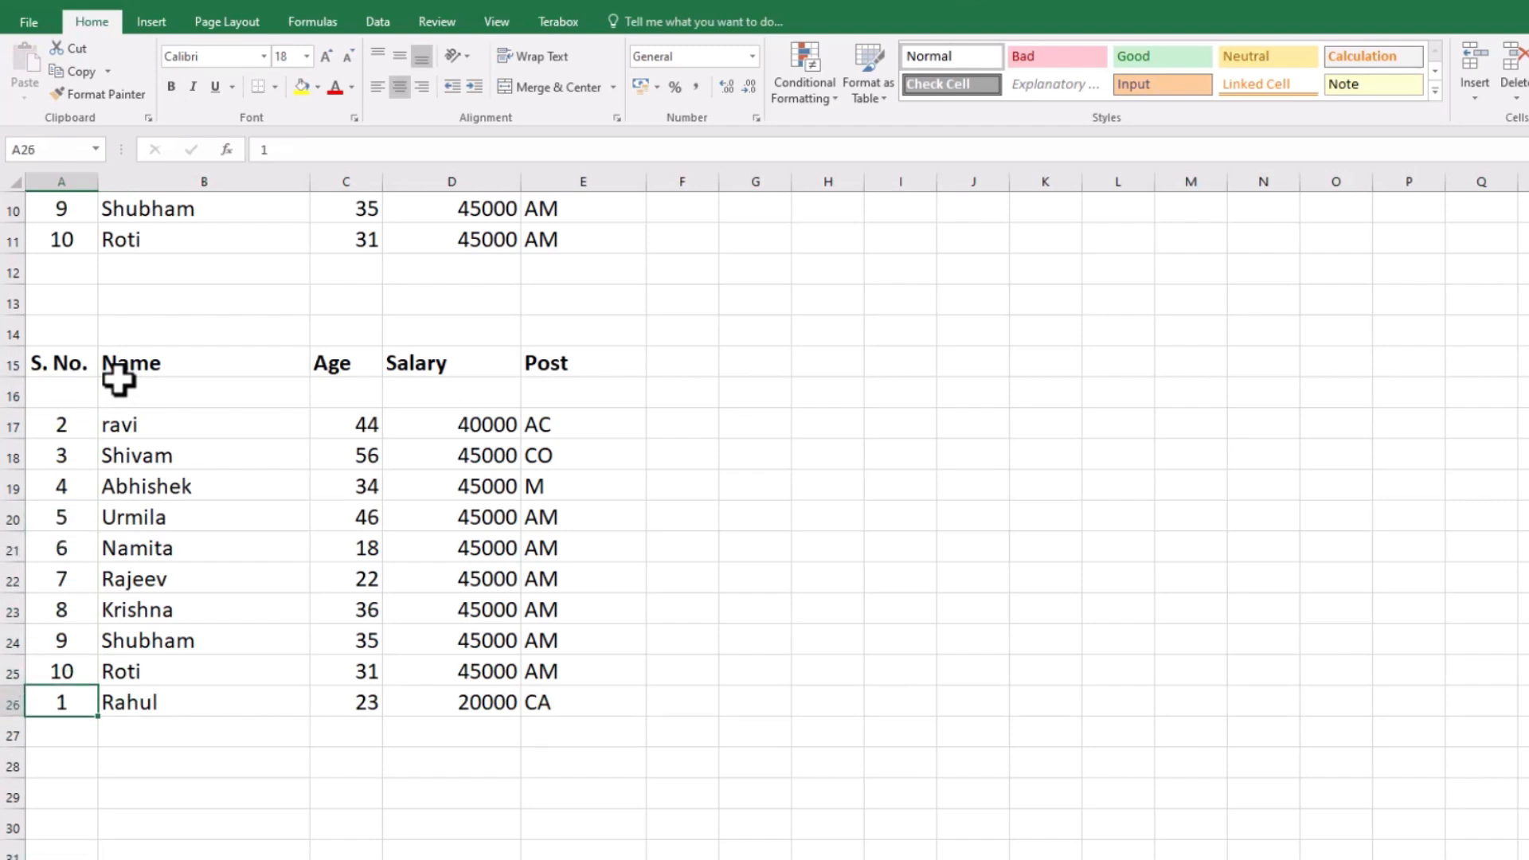
key("Right")
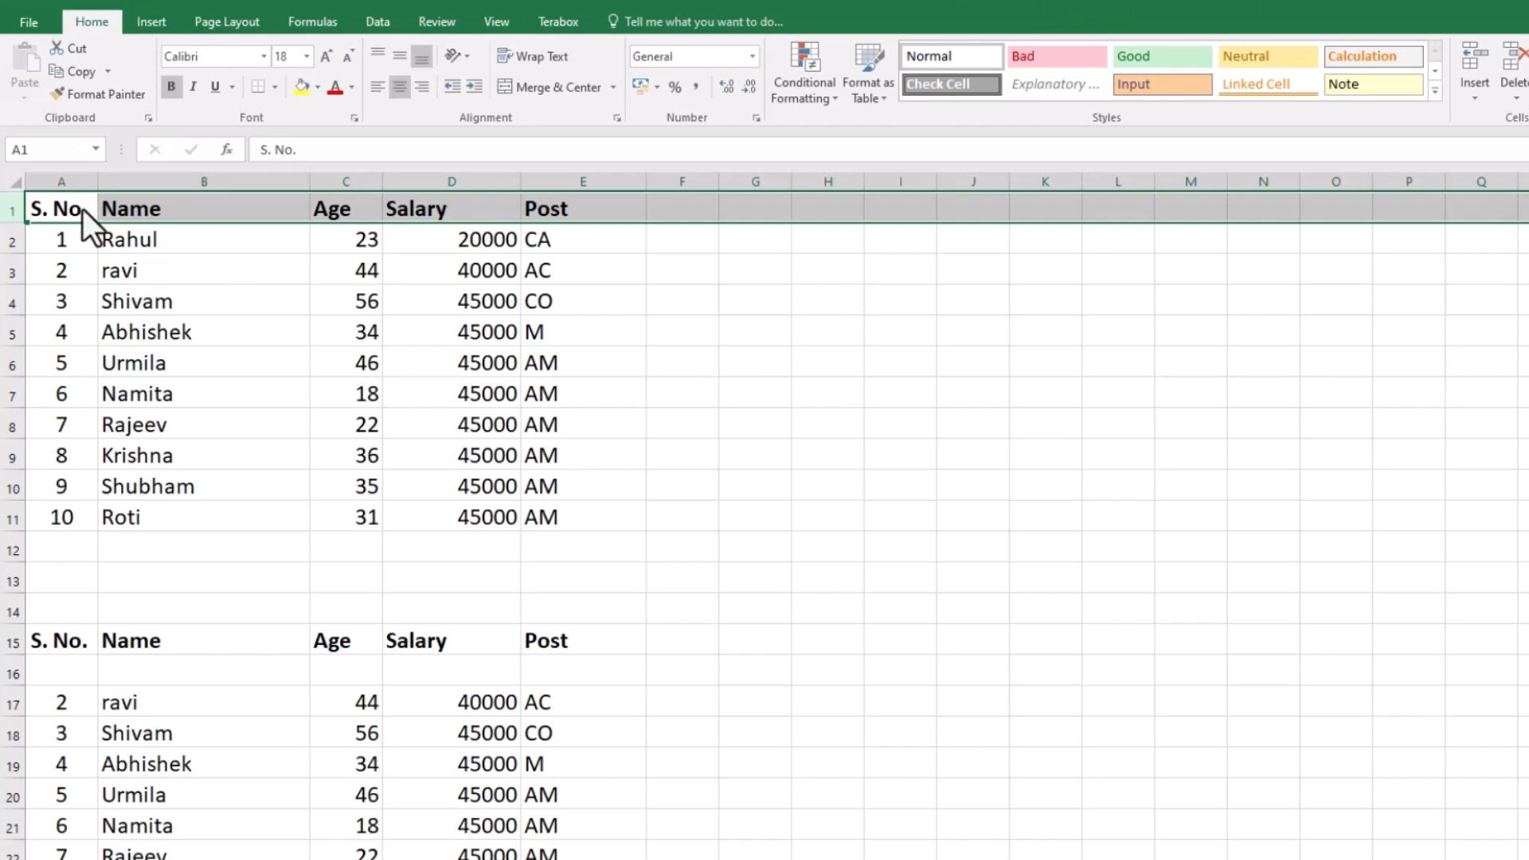
Add filters to the headers A1:E1 of the first staff table.
left_click_drag(54, 201, 546, 205)
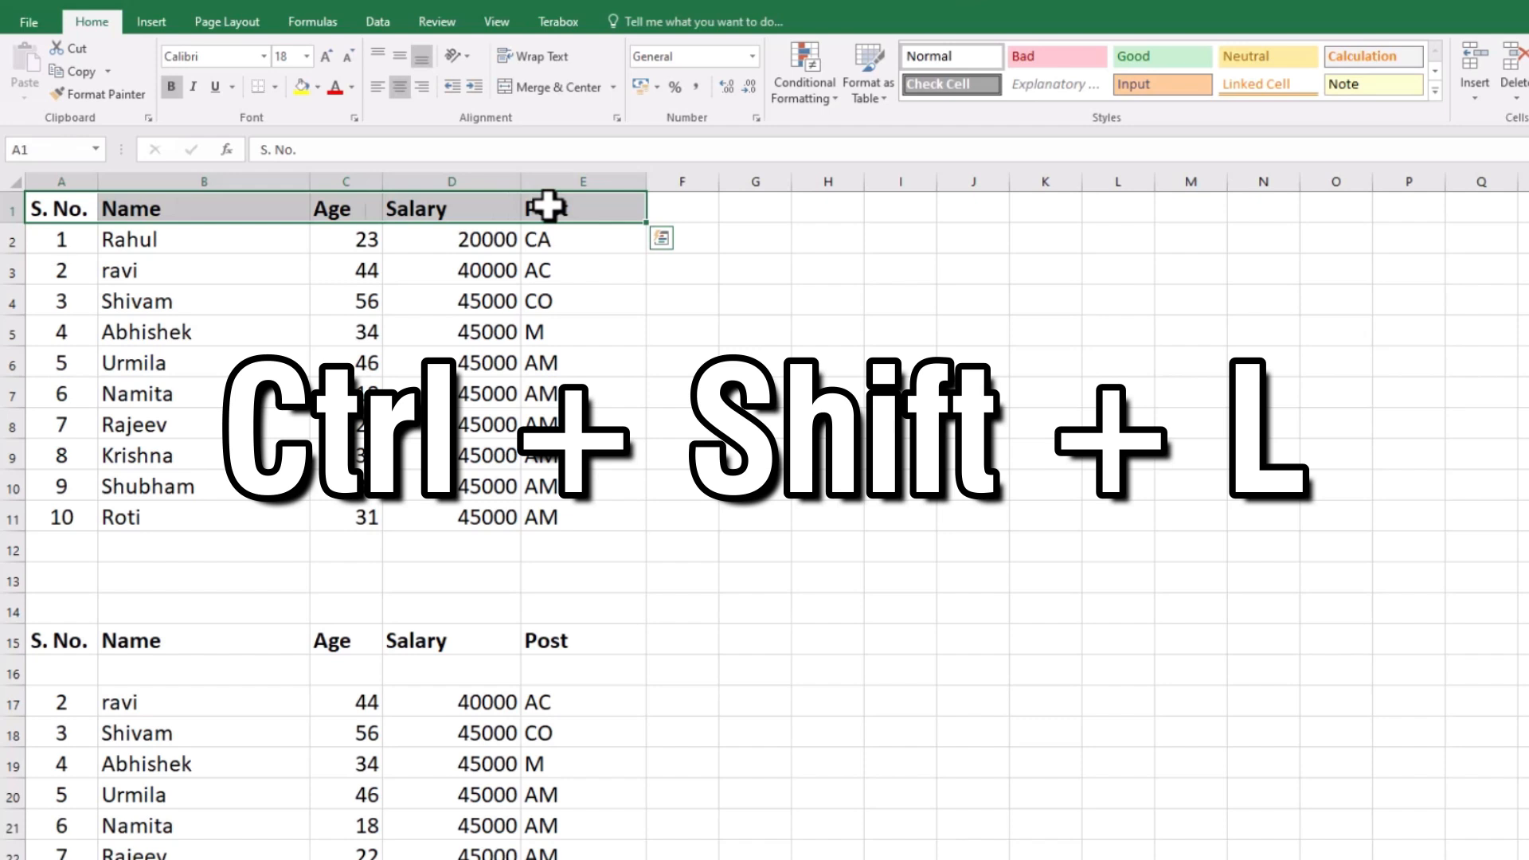
key("ctrl+shift+l")
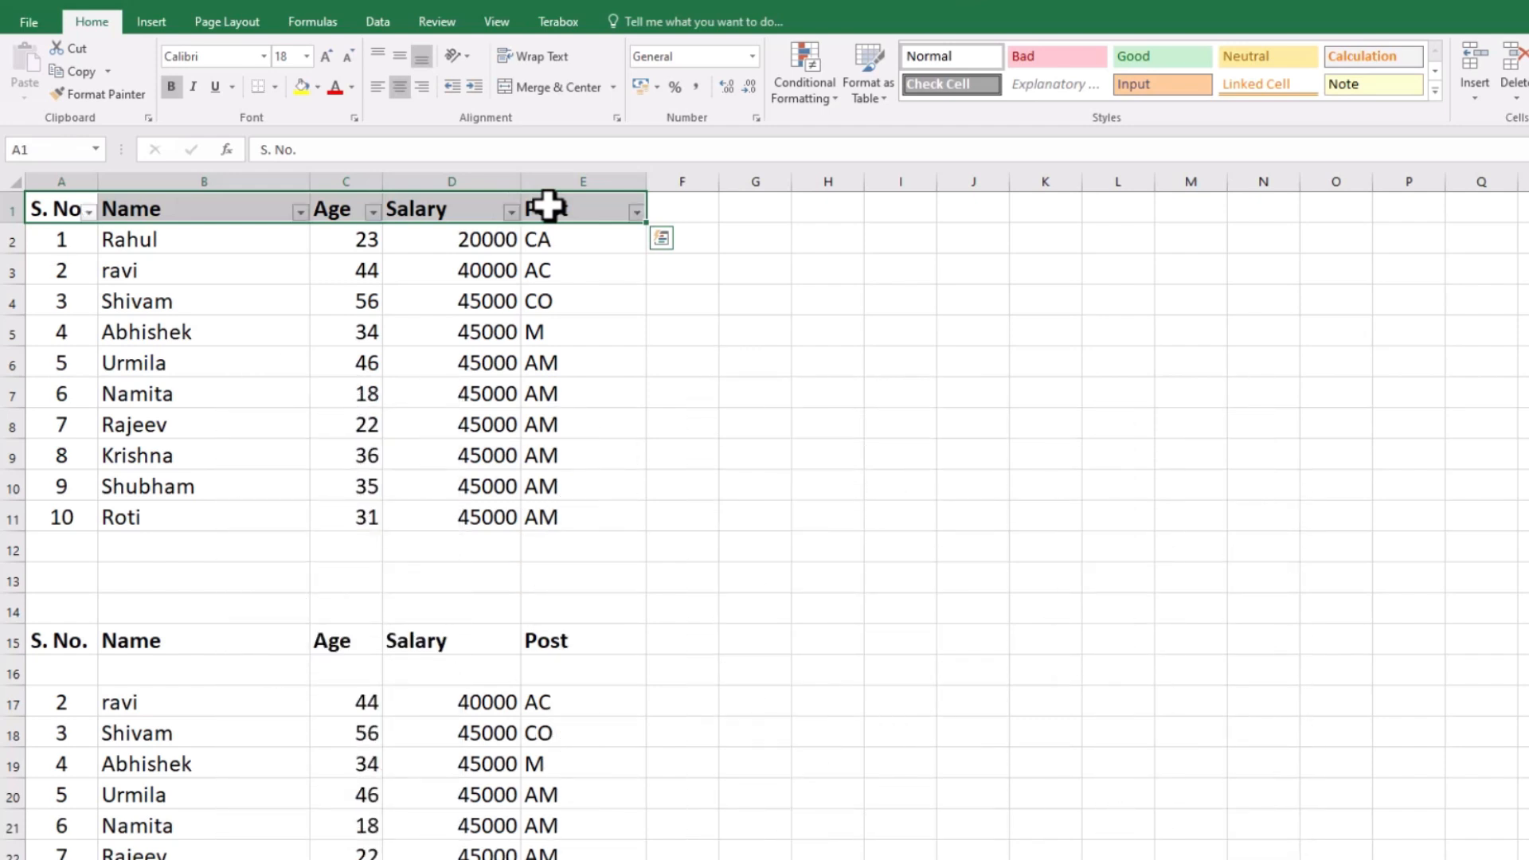
key("ctrl+shift+l")
key("ctrl+shift+l")
key("Down")
key("Up")
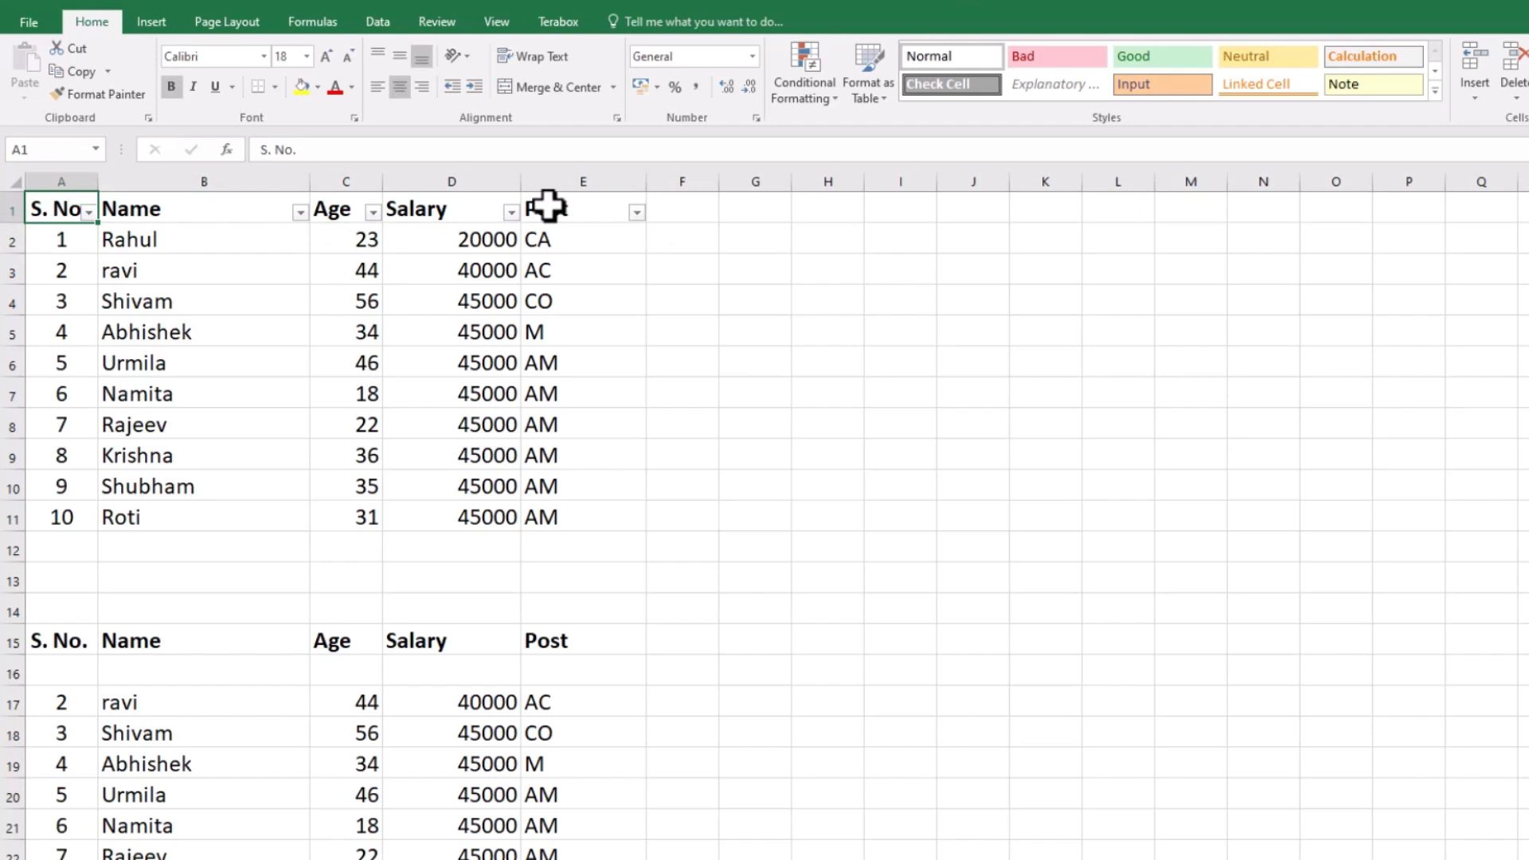
Filter the S. No. column of the first staff table to show only record 1.
key("alt")
key("alt")
key("alt")
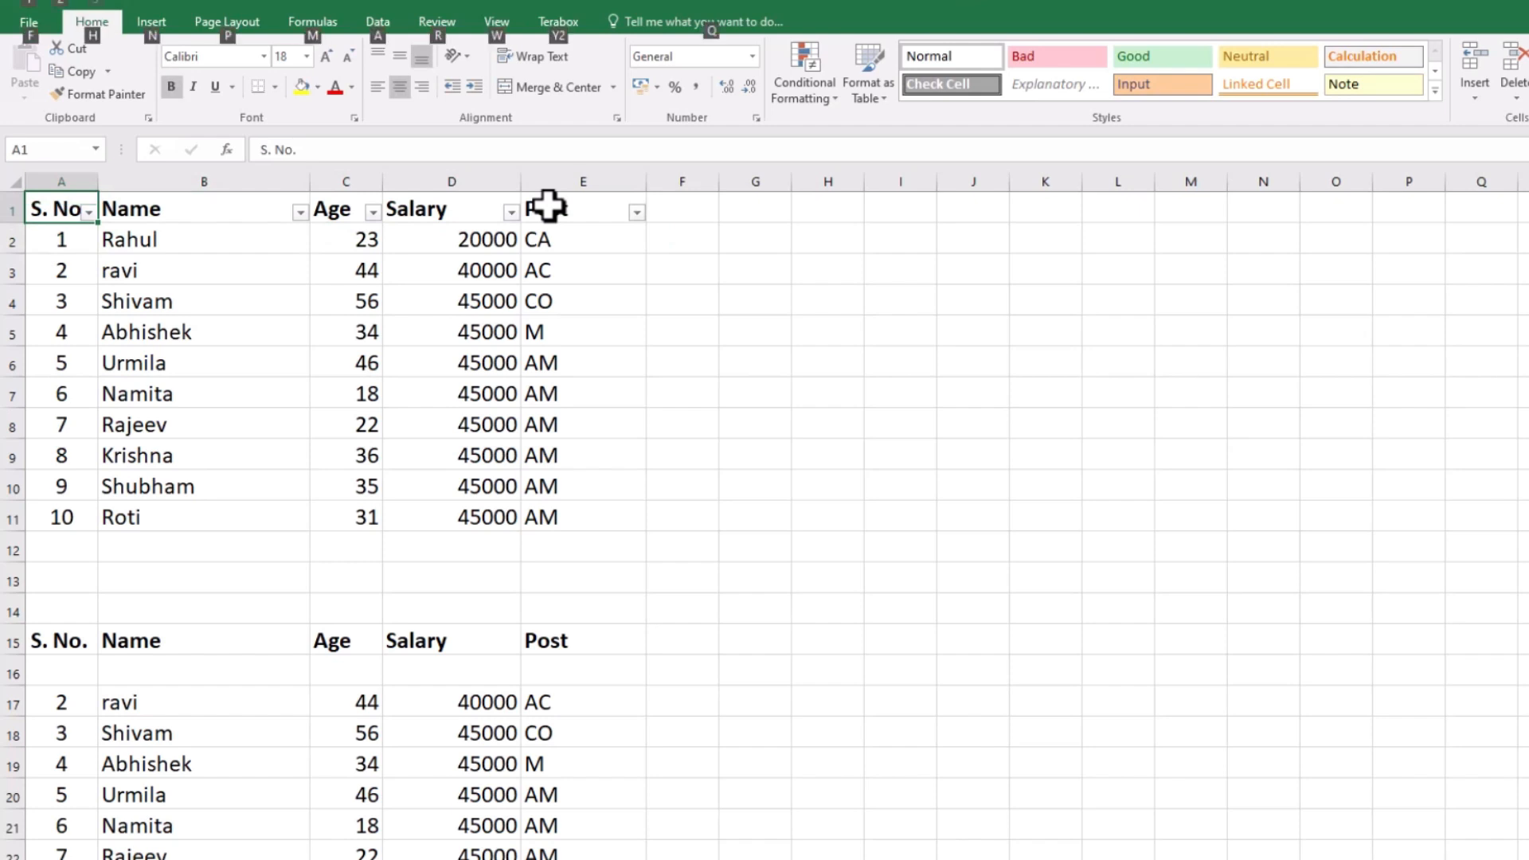
key("alt+Down")
key("Down")
key("Down")
key("Down")
key("Down")
key("Down")
key("Down")
key("Down")
key("Down")
key("Down")
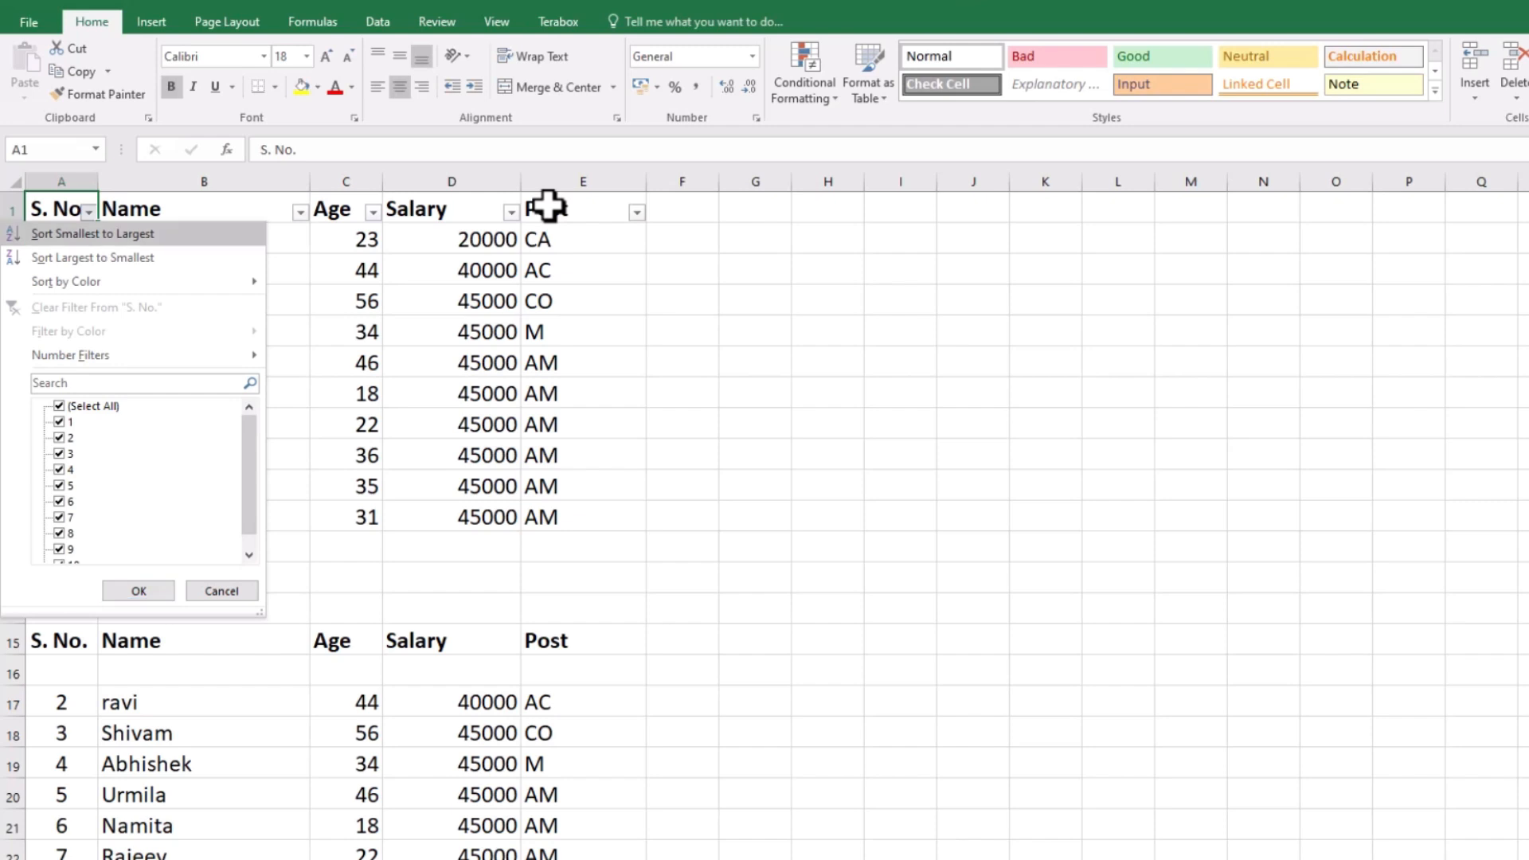
key("Up")
key("Up")
key("Down")
key("space")
key("Down")
key("space")
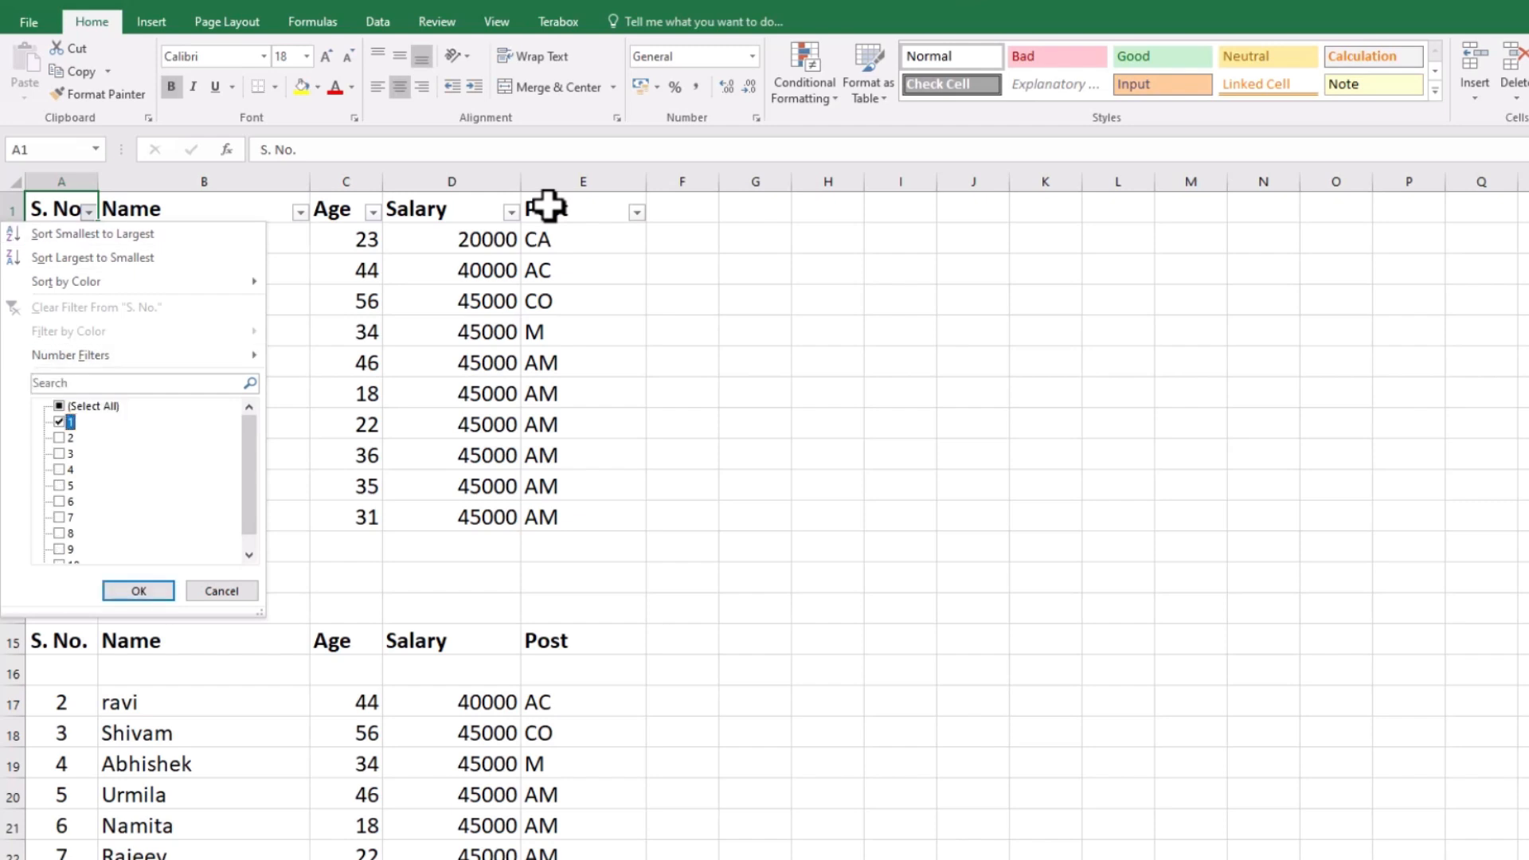
key("Return")
Reselect all values in the S. No. filter to show every record of the first table again.
key("Down")
key("Up")
key("alt+Down")
key("Down")
key("Down")
key("Down")
key("Down")
key("Down")
key("Down")
key("Down")
key("space")
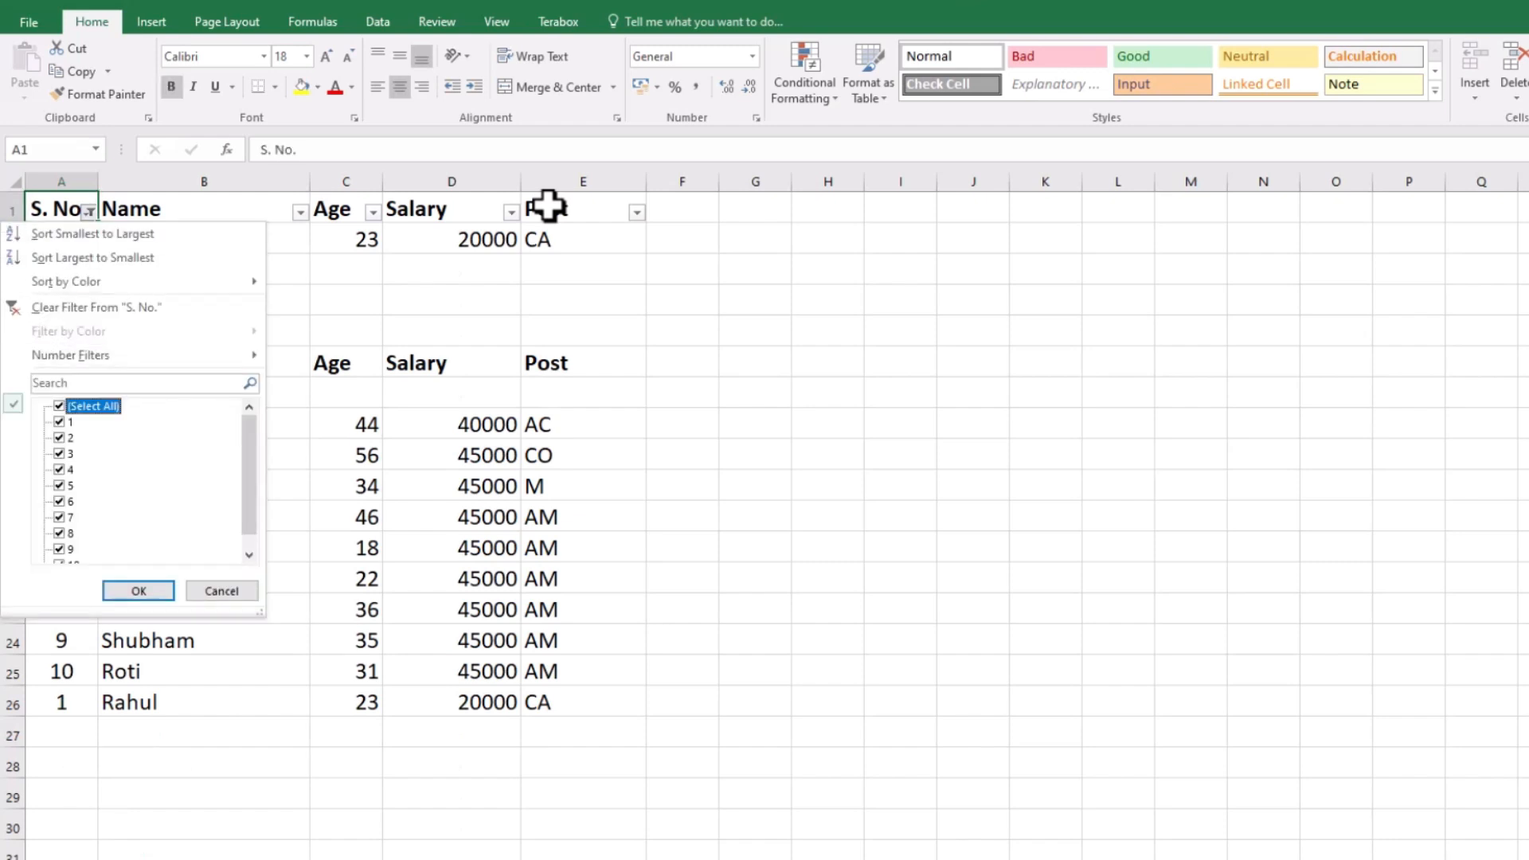
key("Return")
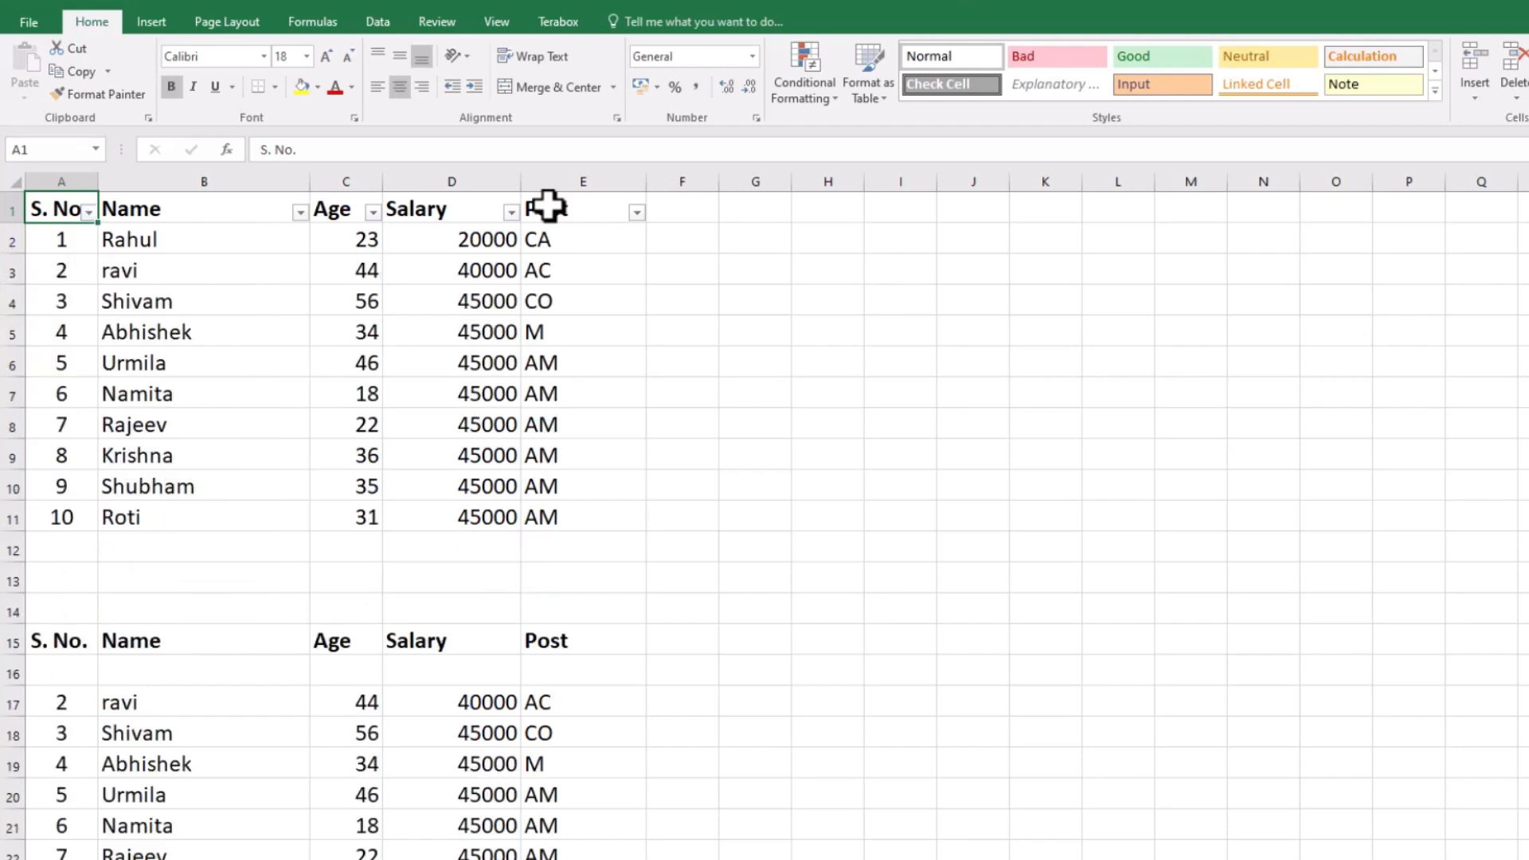
Filter the Salary column of the first staff table to show only 40000.
key("Right")
key("Right")
key("Right")
key("alt+Down")
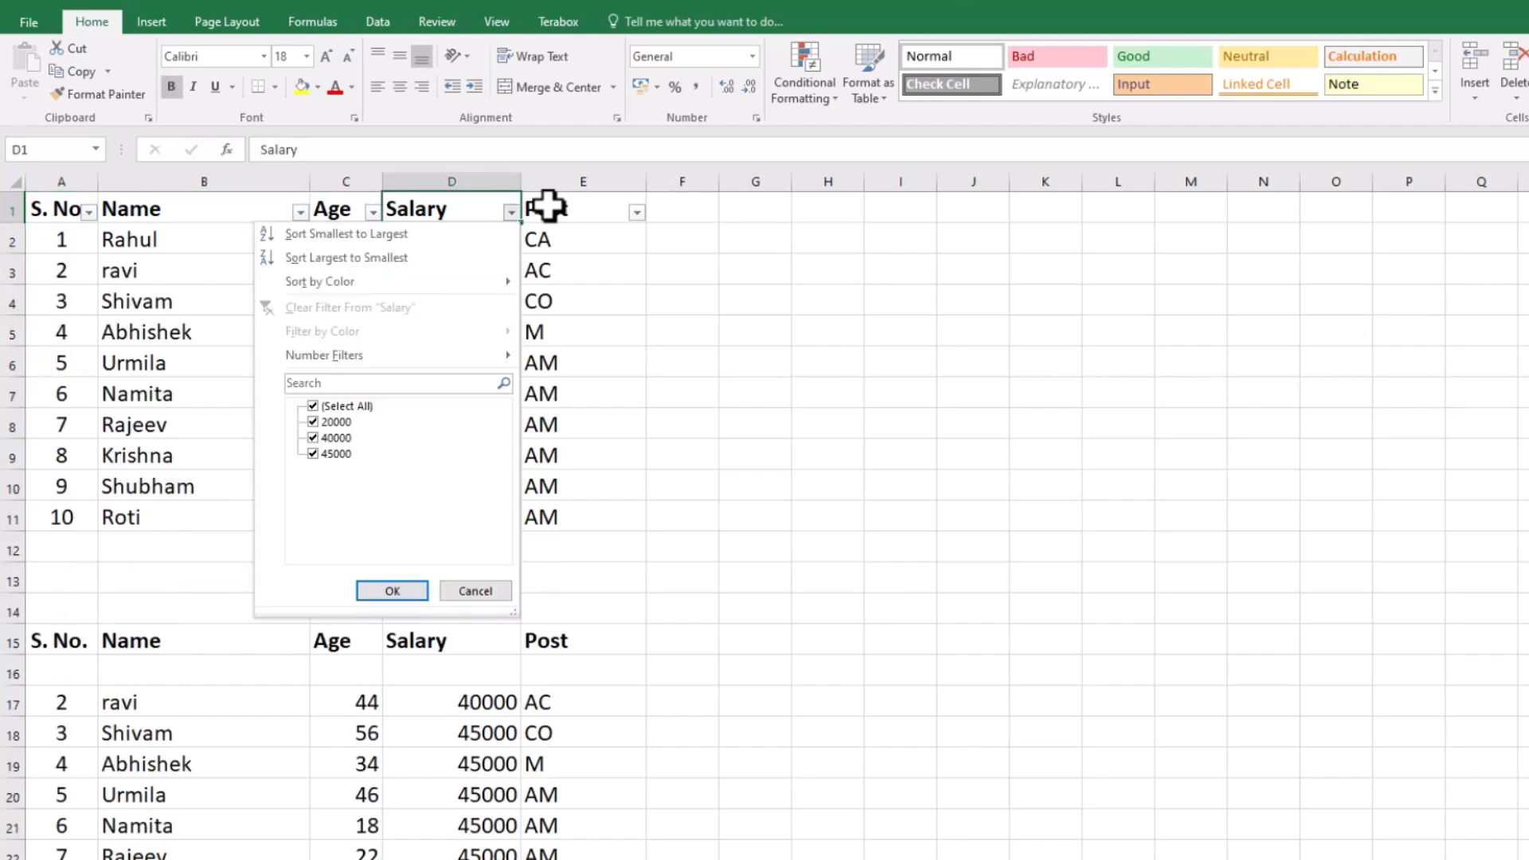
key("Down")
key("Down")
key("Down")
key("Down")
key("Down")
key("Down")
key("Down")
key("Down")
key("Up")
key("space")
key("Down")
key("Down")
key("space")
key("Return")
Change the Salary column's filter to show only the 45000 records.
key("Down")
key("Up")
key("alt+Down")
key("Down")
key("Down")
key("Down")
key("Down")
key("Down")
key("Down")
key("Down")
key("Down")
key("space")
key("Down")
key("space")
key("Return")
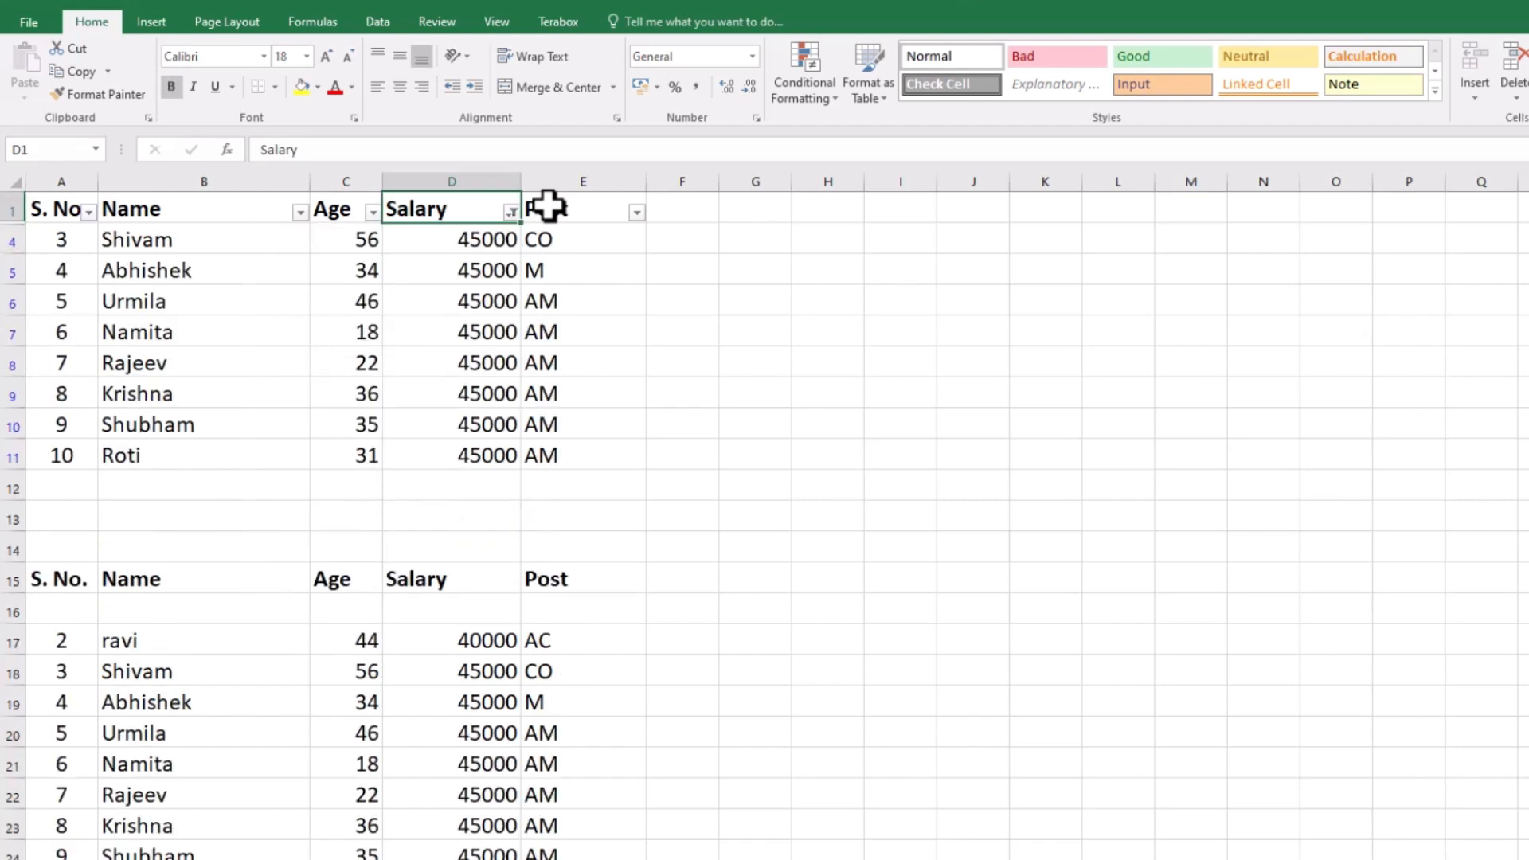
Remove the filters from the first staff table's headers.
key("Down")
key("Up")
key("ctrl+shift+l")
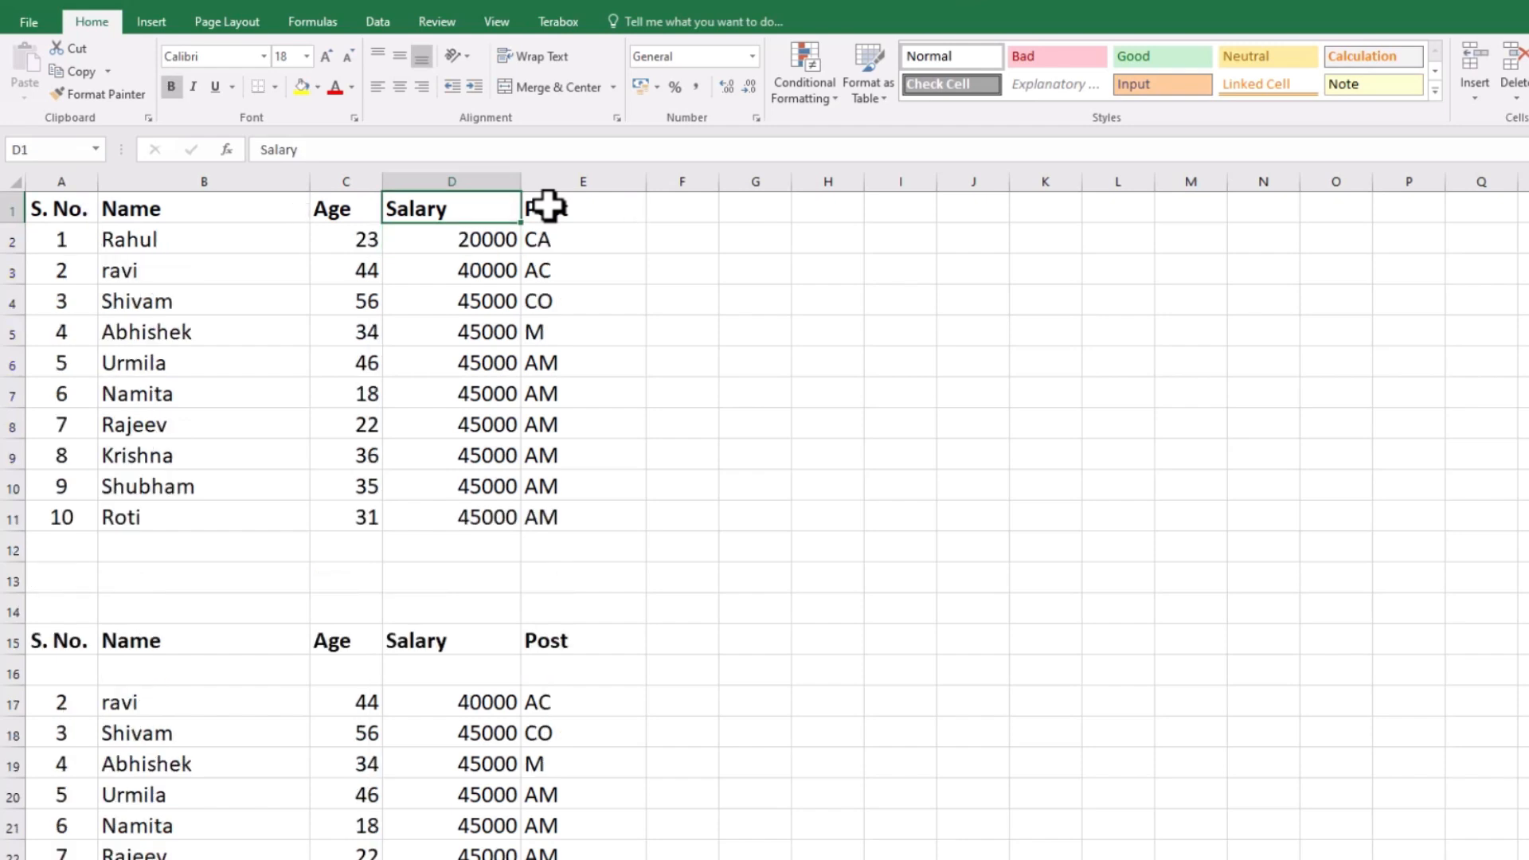
Select the first staff table from its header row down, A1:E11, and return to cell A1.
key("Left")
key("Left")
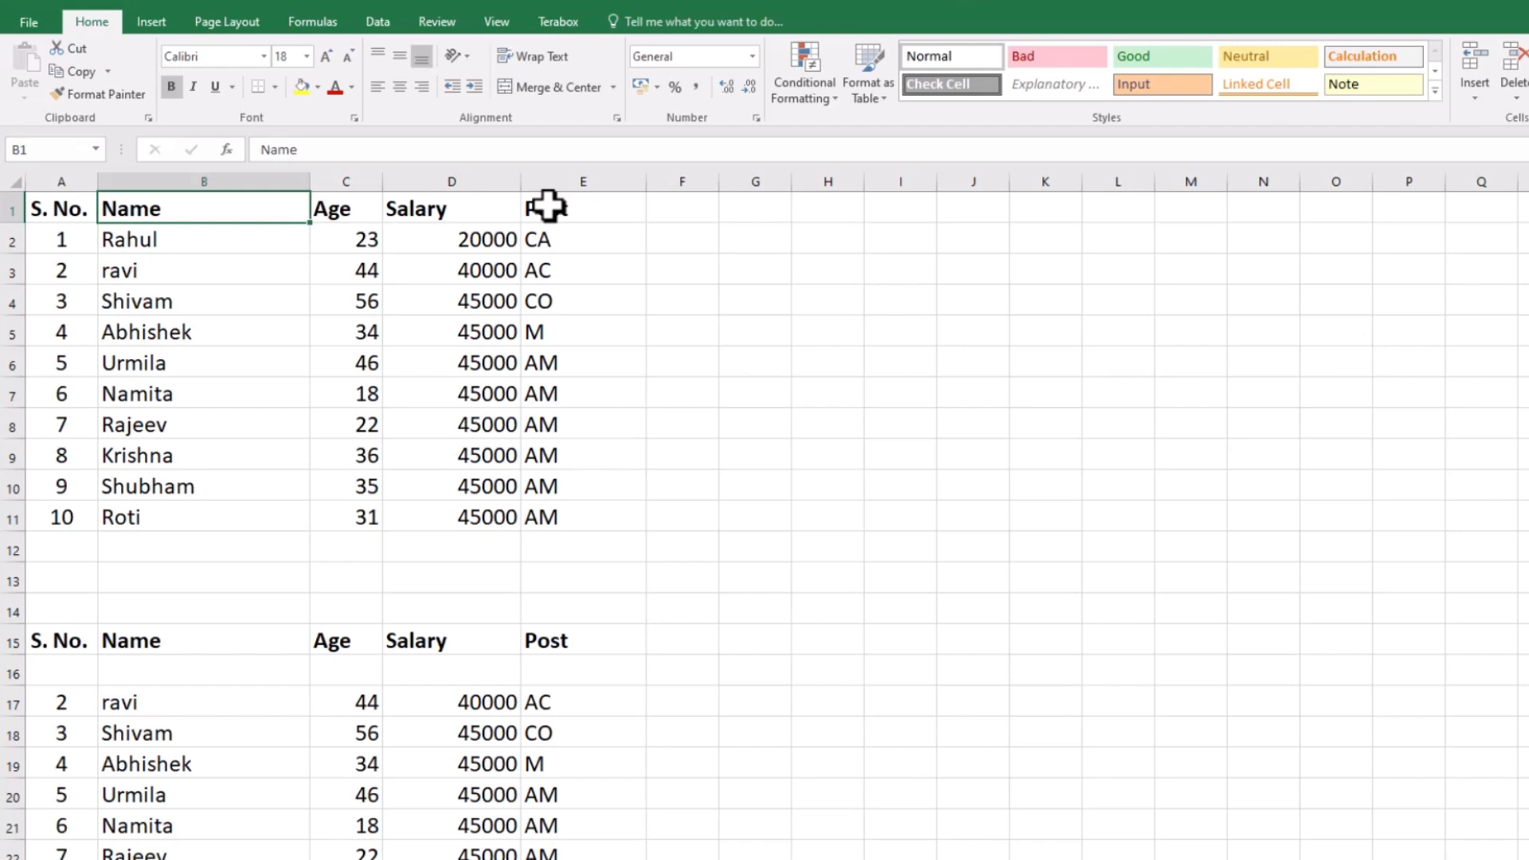
key("Left")
key("shift+Right")
key("shift+Right")
key("shift+Right")
key("shift+Right")
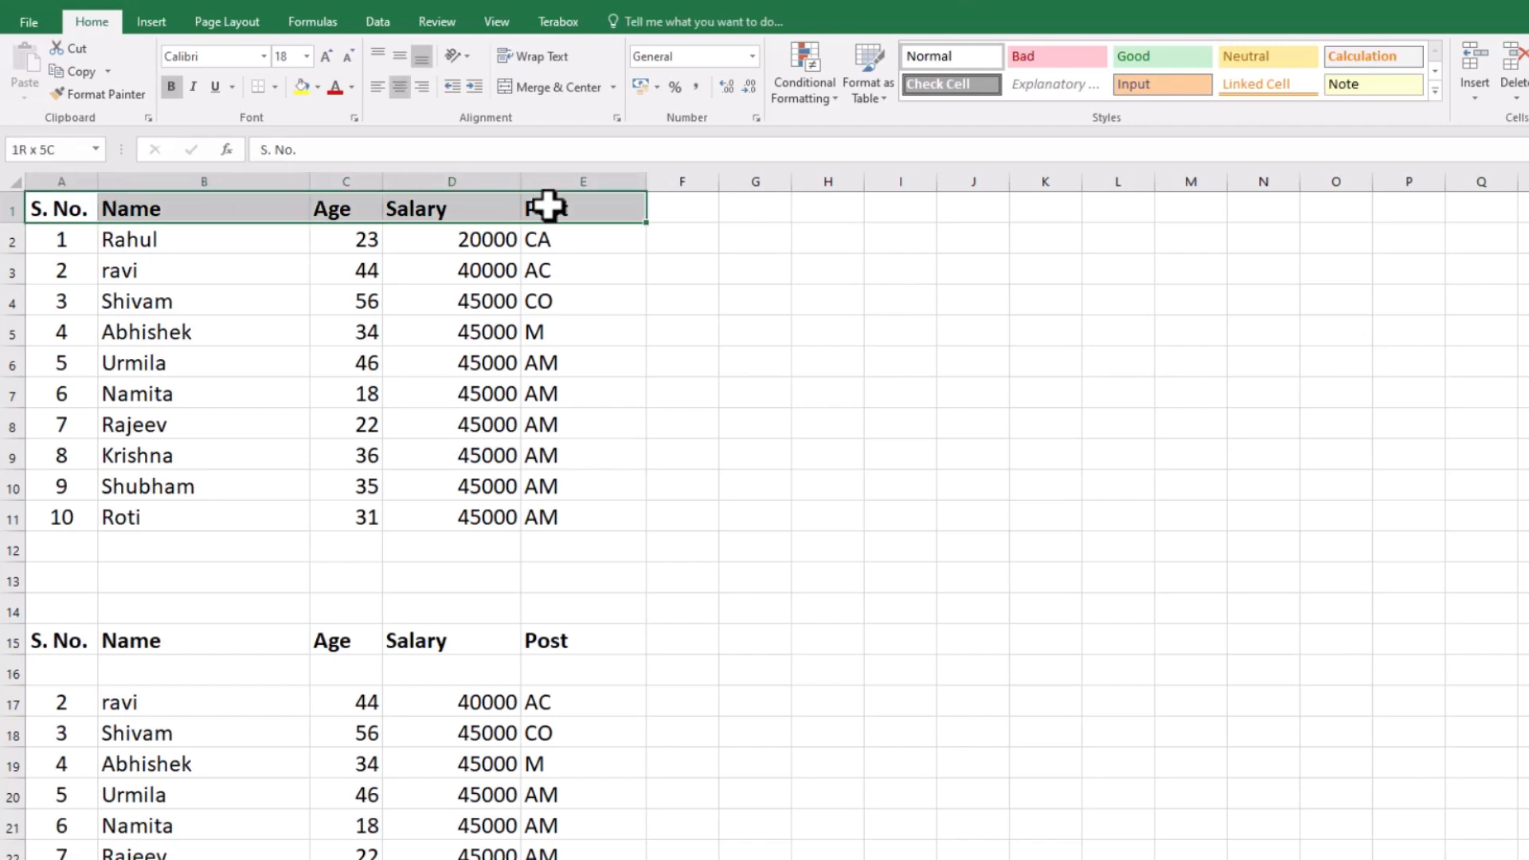
key("ctrl+shift+Down")
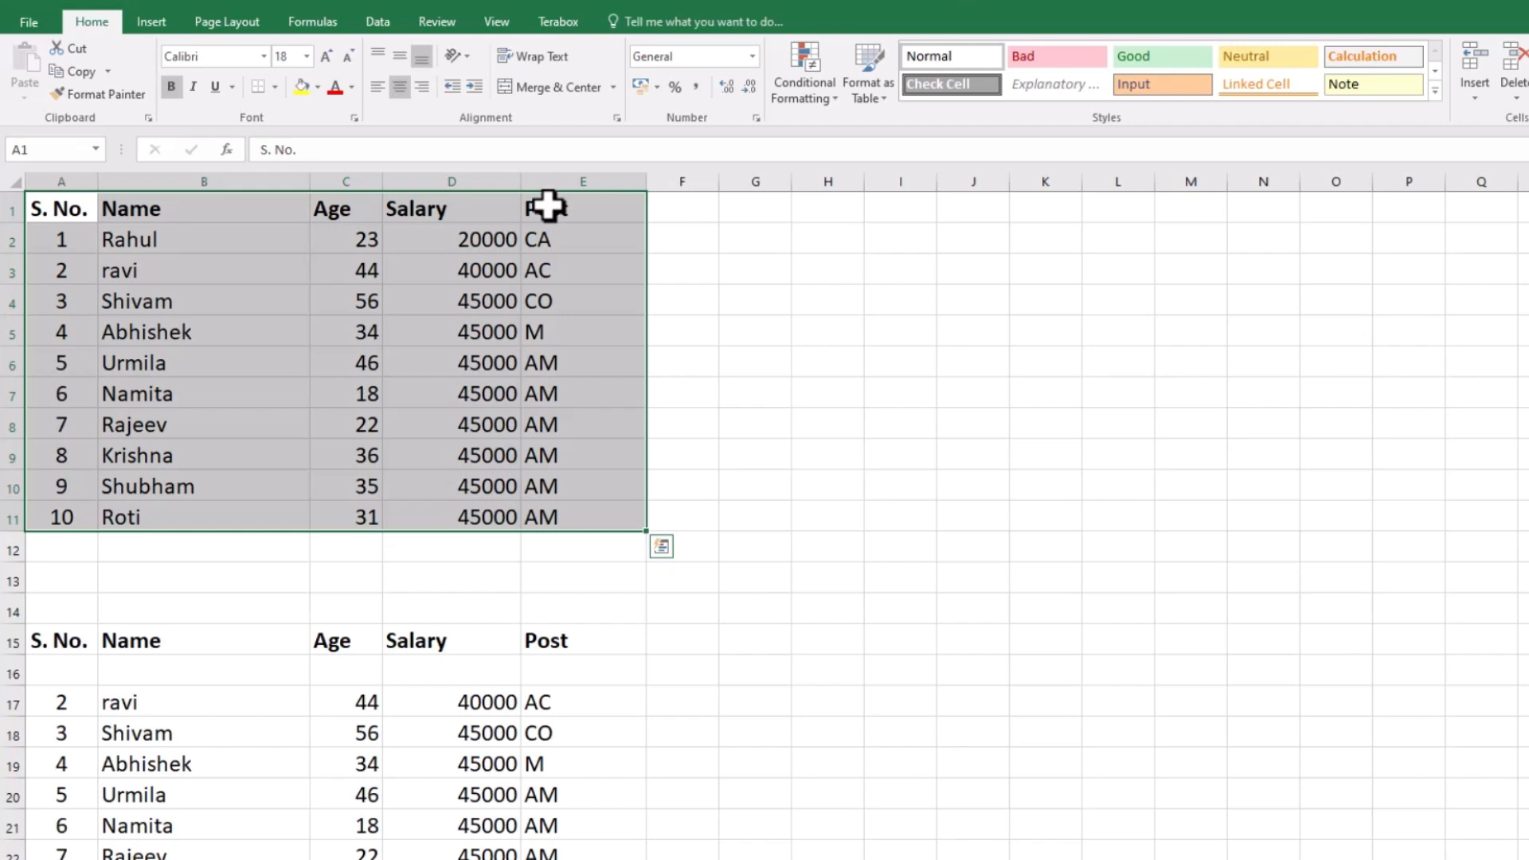
key("Down")
key("Up")
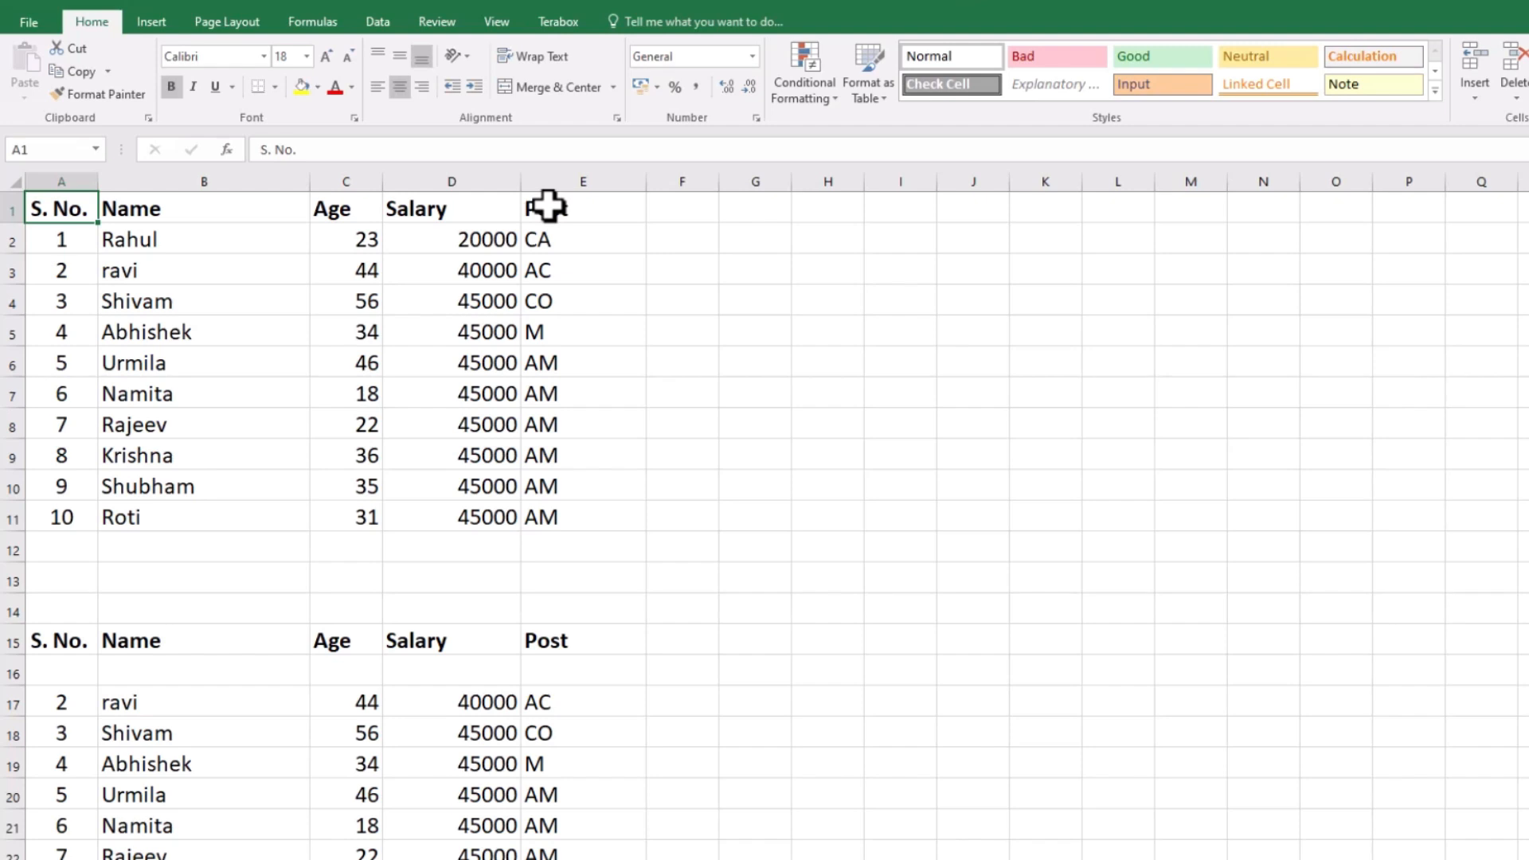
Create a new blank workbook.
key("ctrl+n")
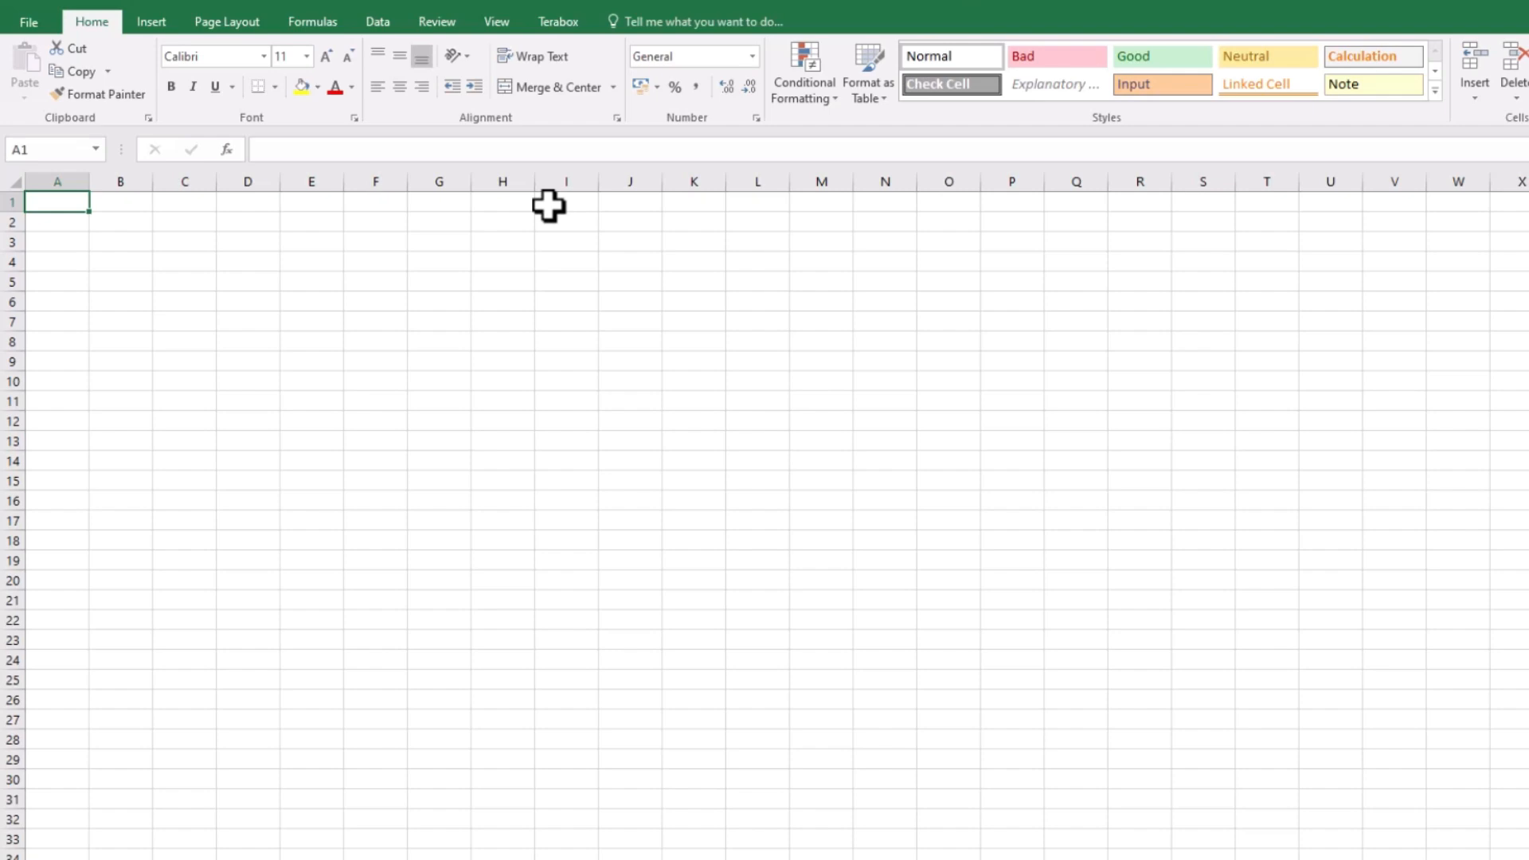
Browse the M: drive for workbooks to open, and leave without opening any file.
key("ctrl+o")
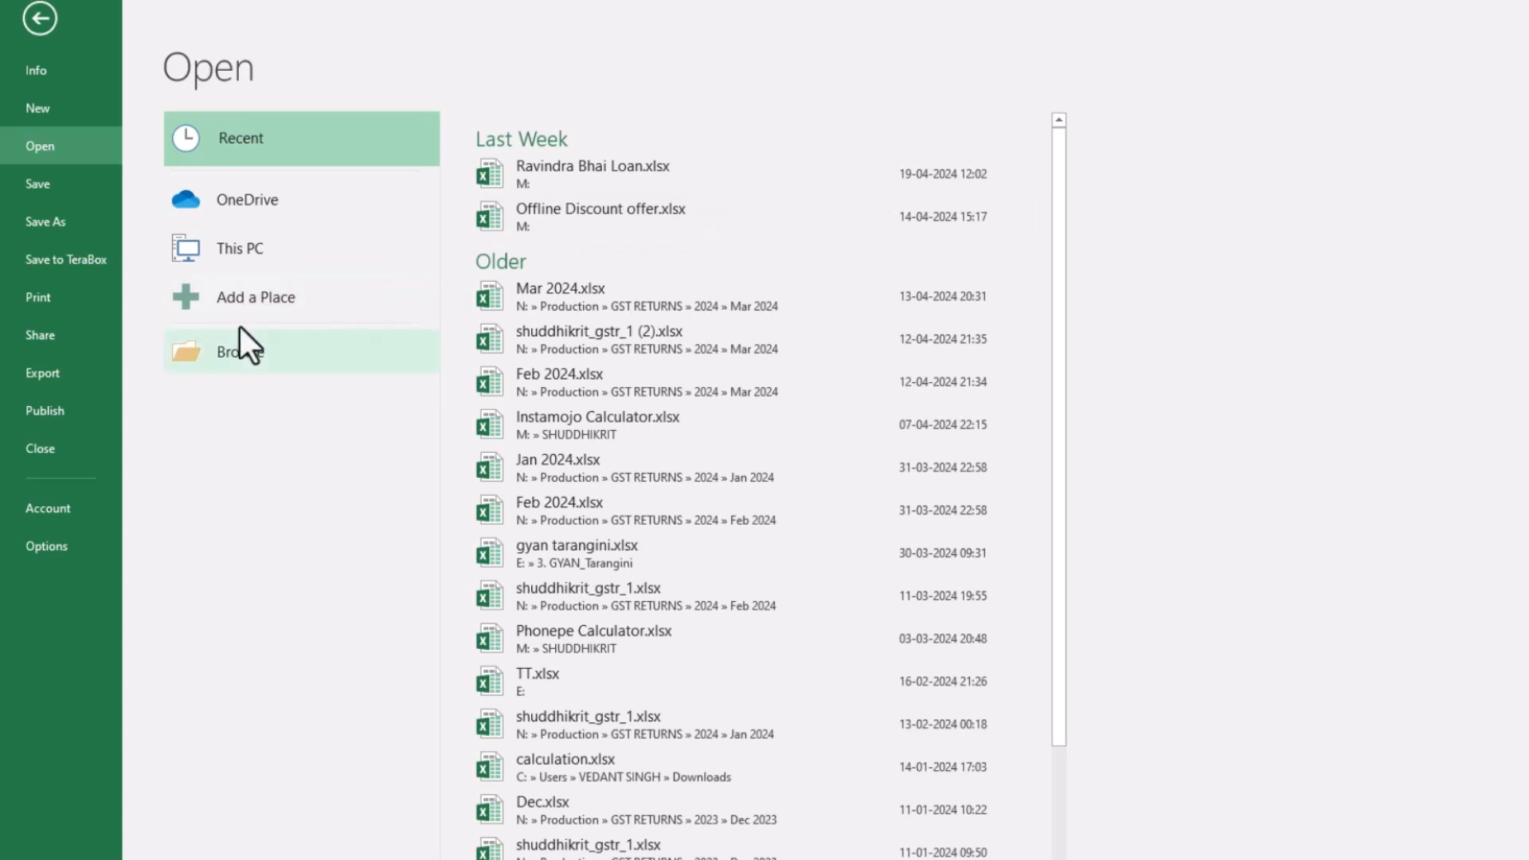
left_click(238, 355)
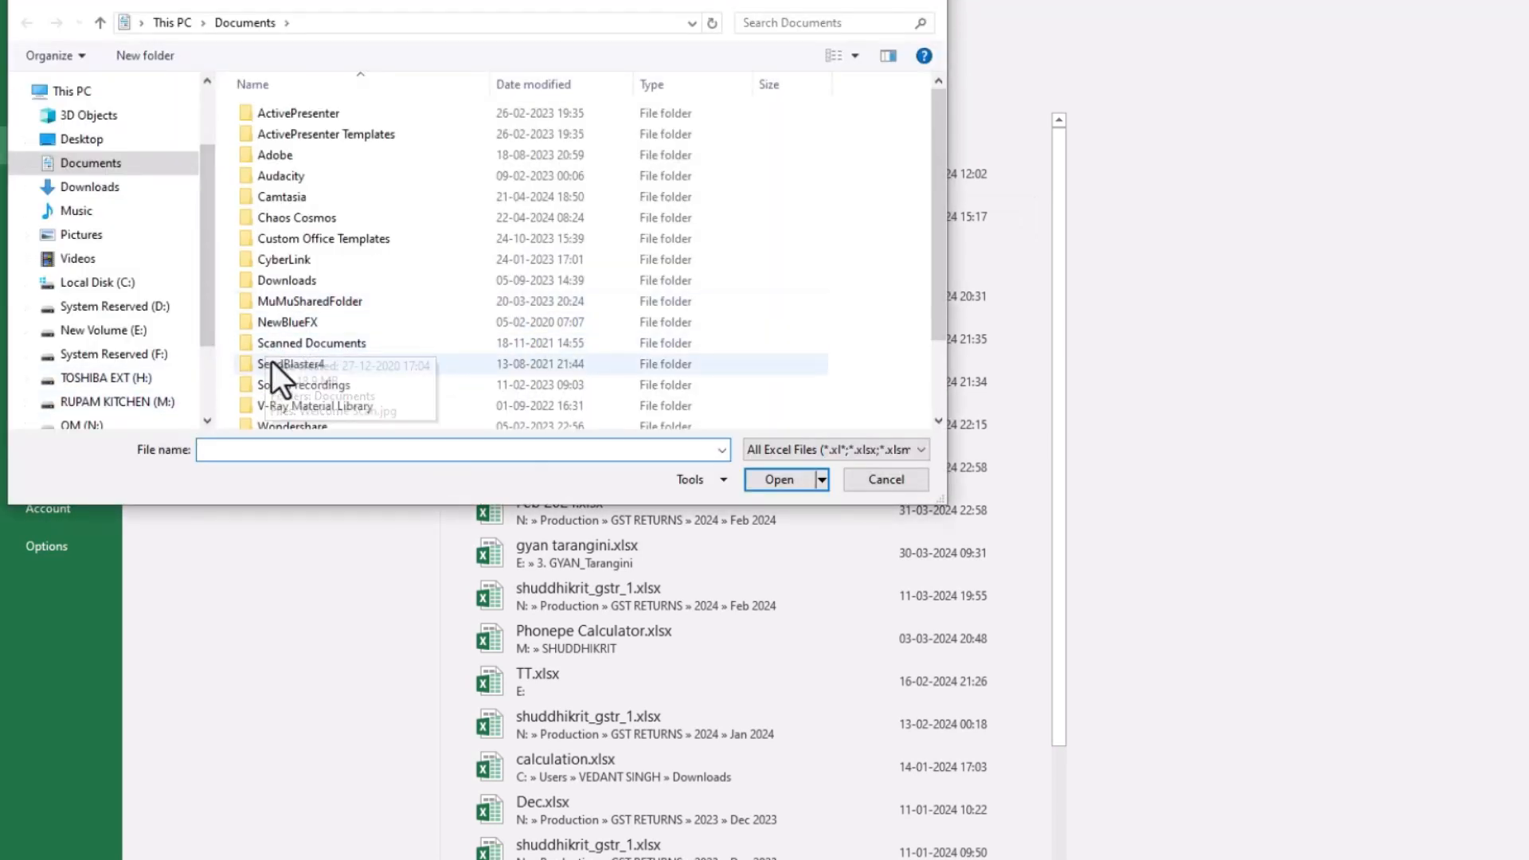
left_click(160, 402)
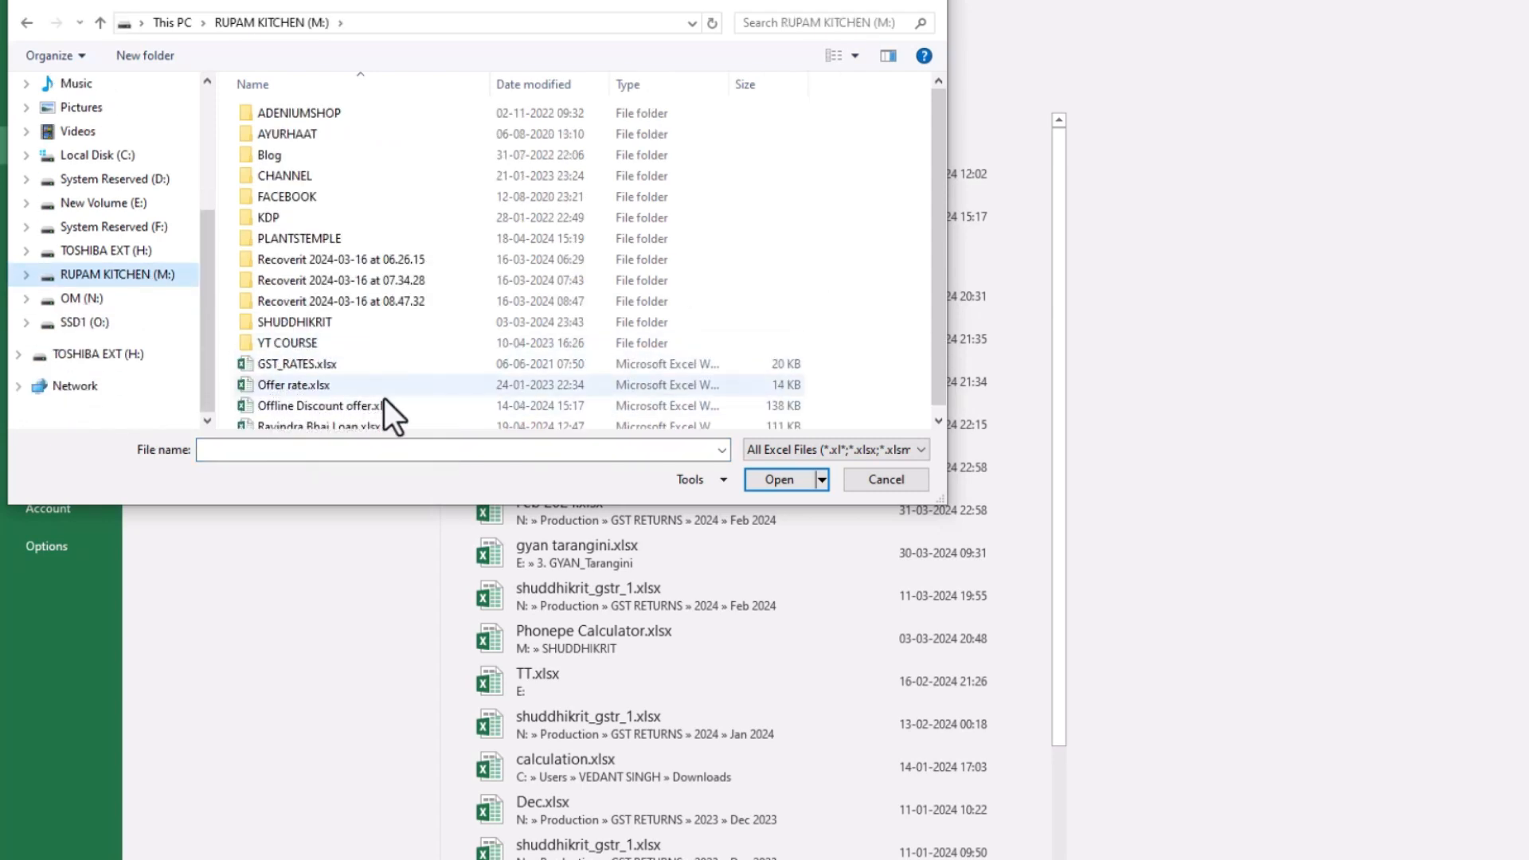
left_click(849, 477)
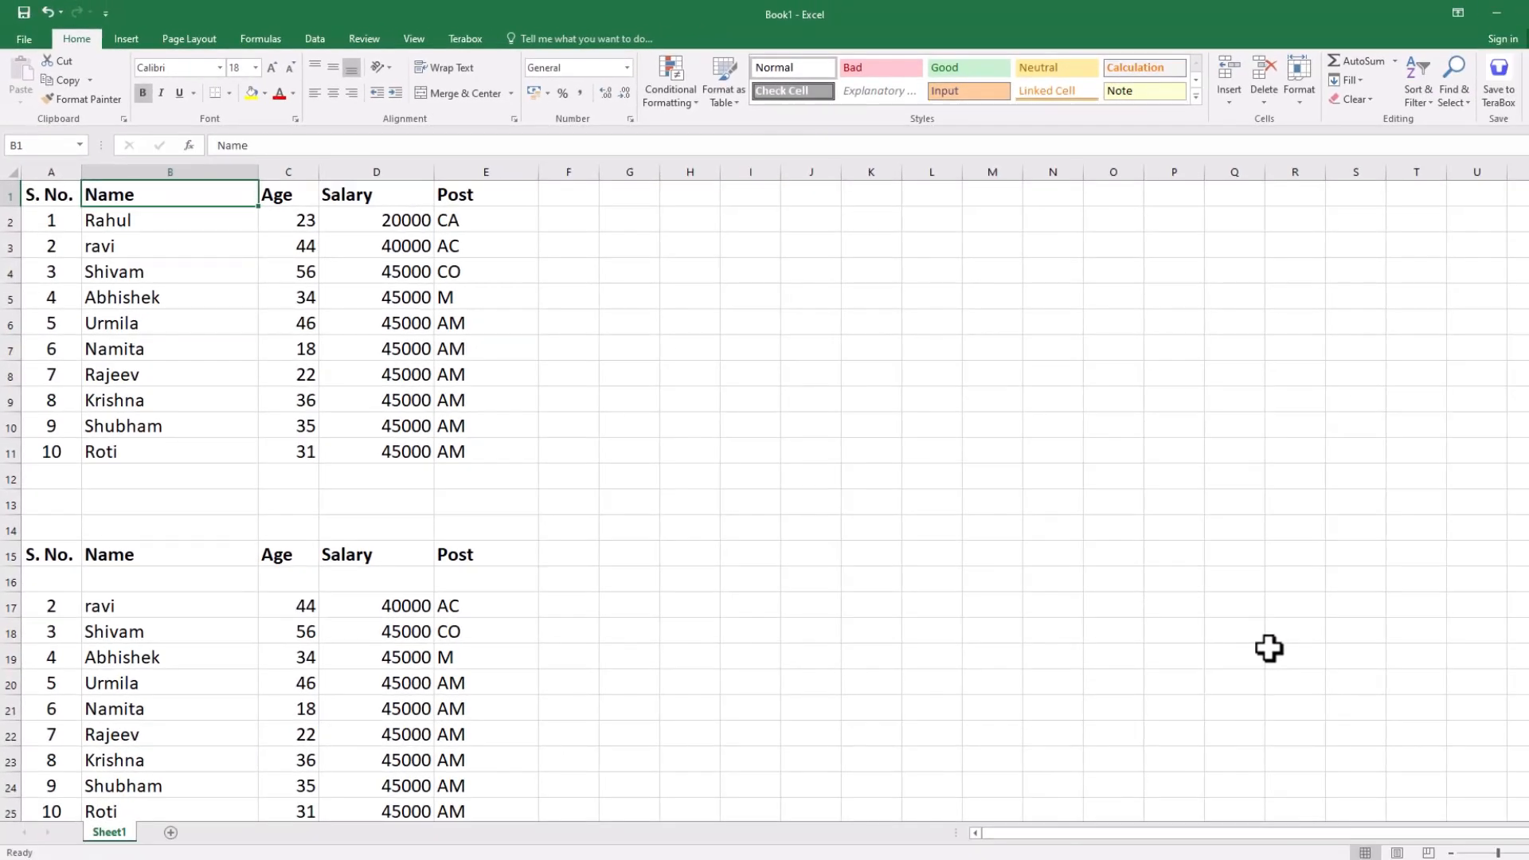